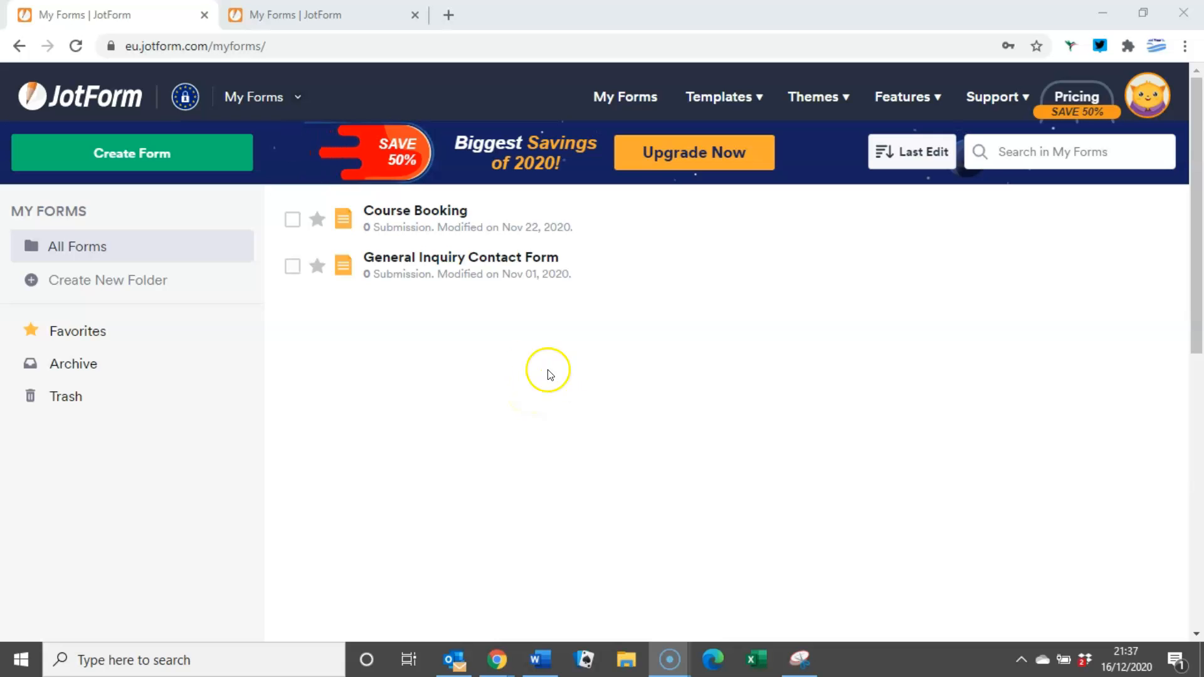
# Create a new form from scratch using the Classic Form layout.
pyautogui.click(139, 161)
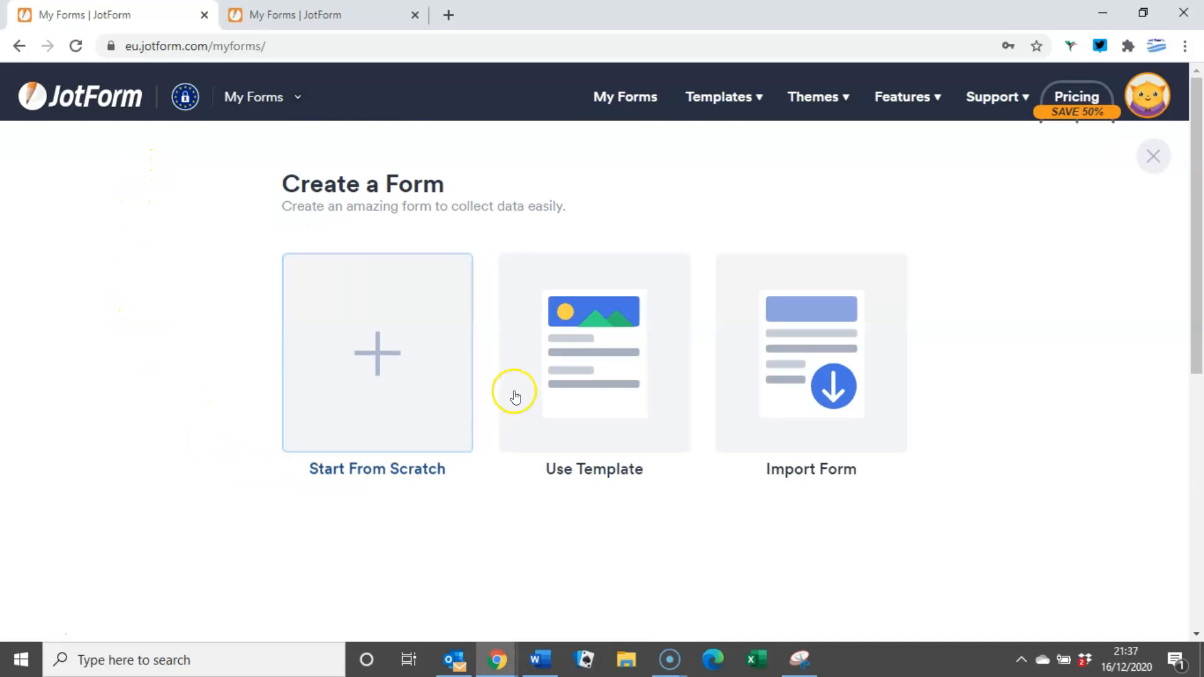
pyautogui.click(382, 355)
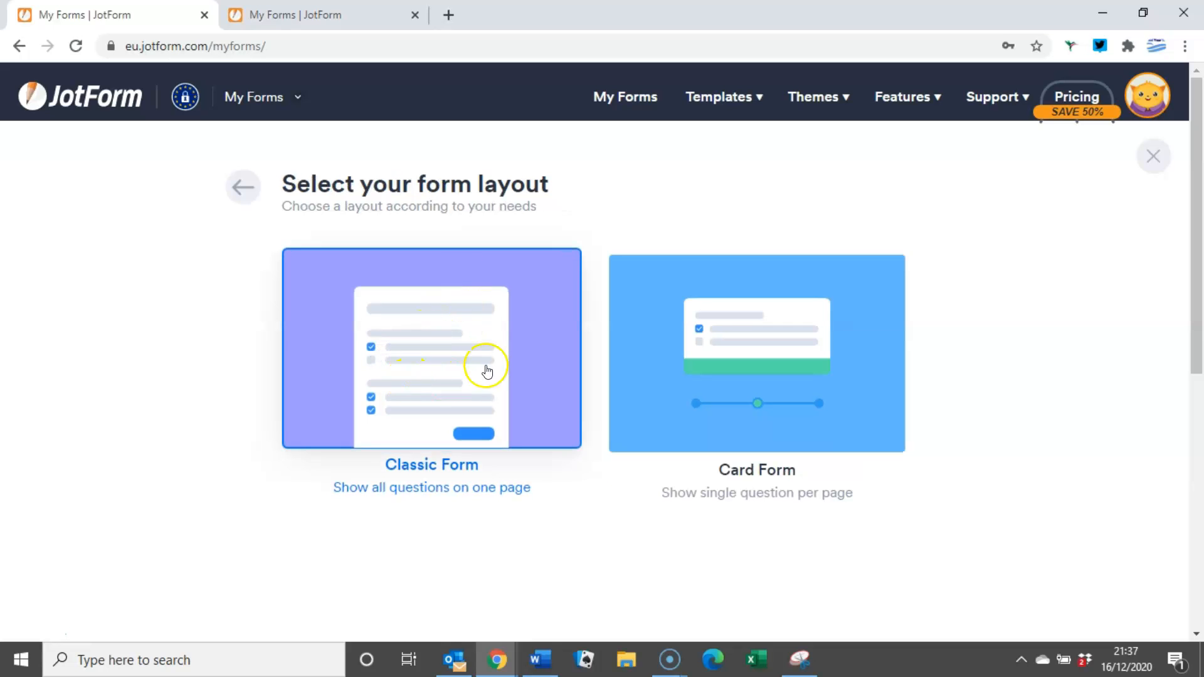
pyautogui.click(437, 371)
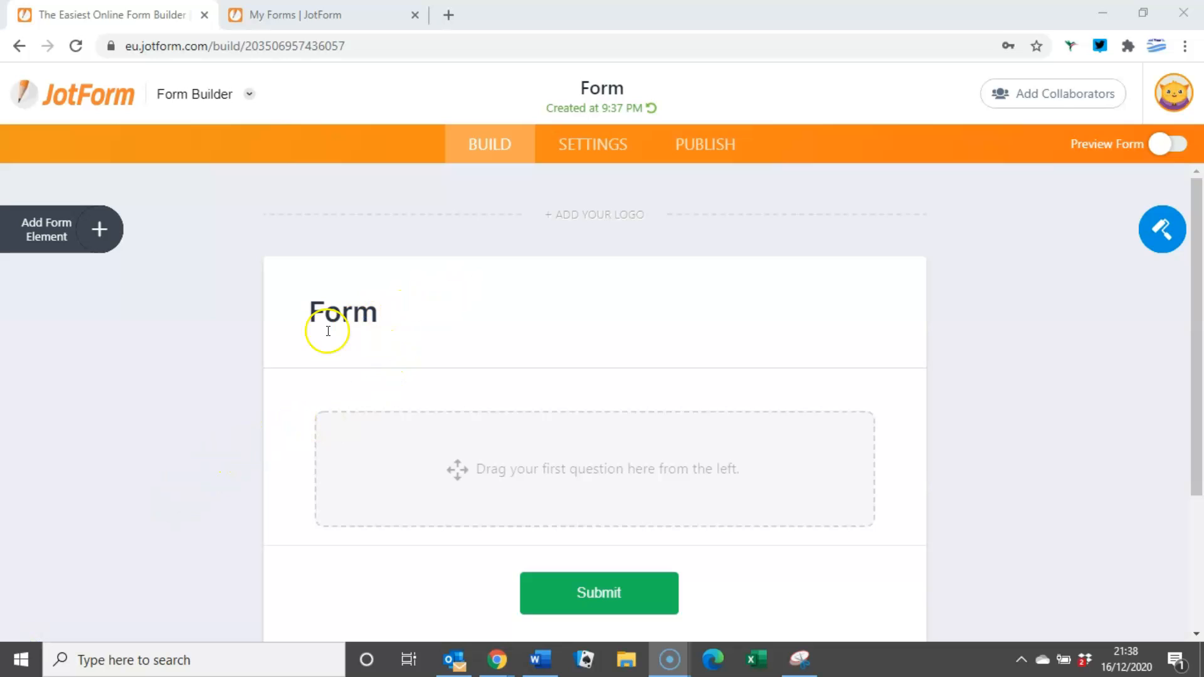
# Change the form's heading to "Contact Form".
pyautogui.click(340, 308)
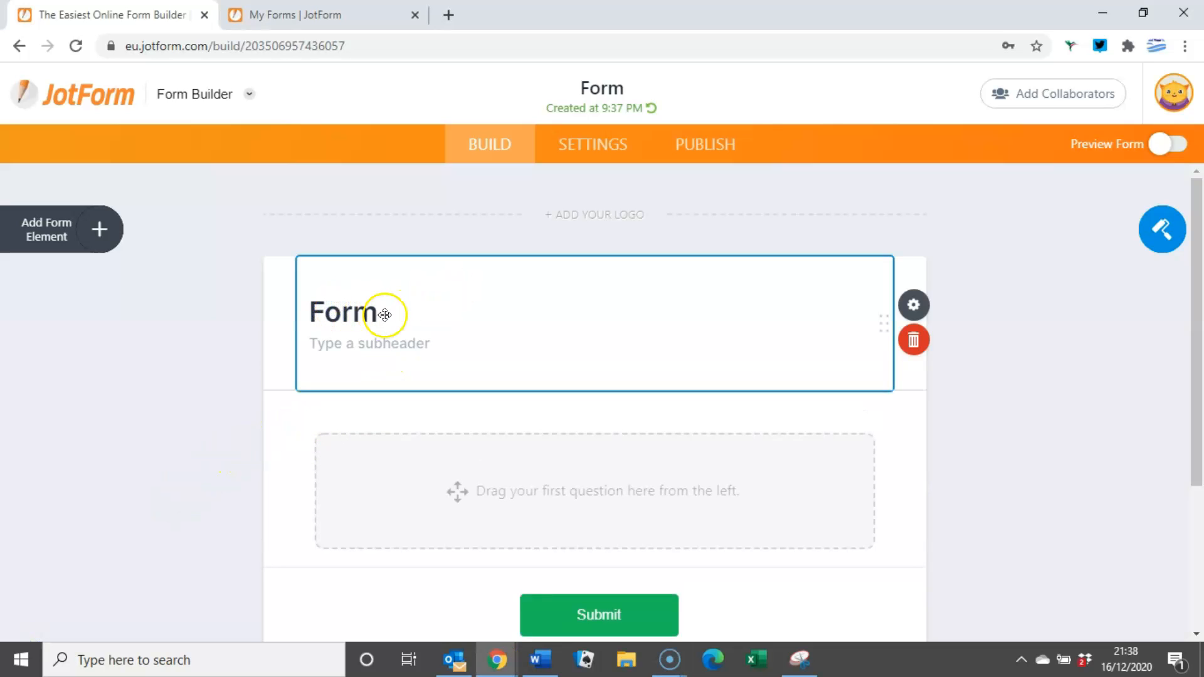
pyautogui.doubleClick(337, 313)
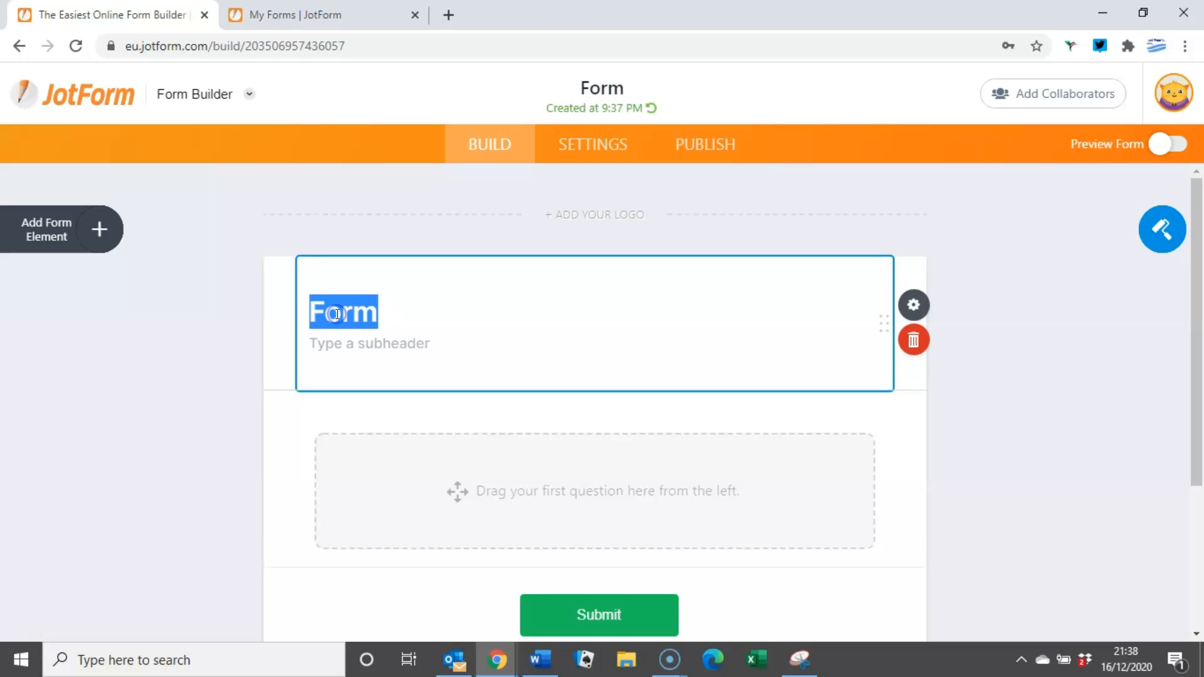
pyautogui.write('Contact')
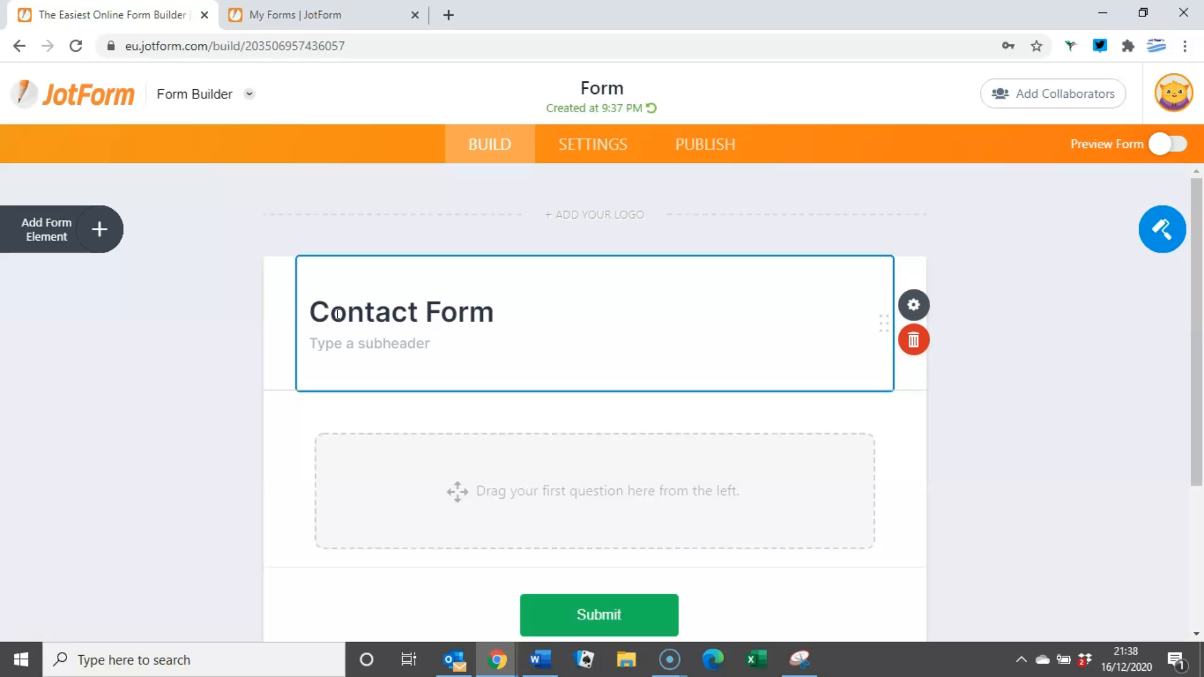
pyautogui.click(281, 427)
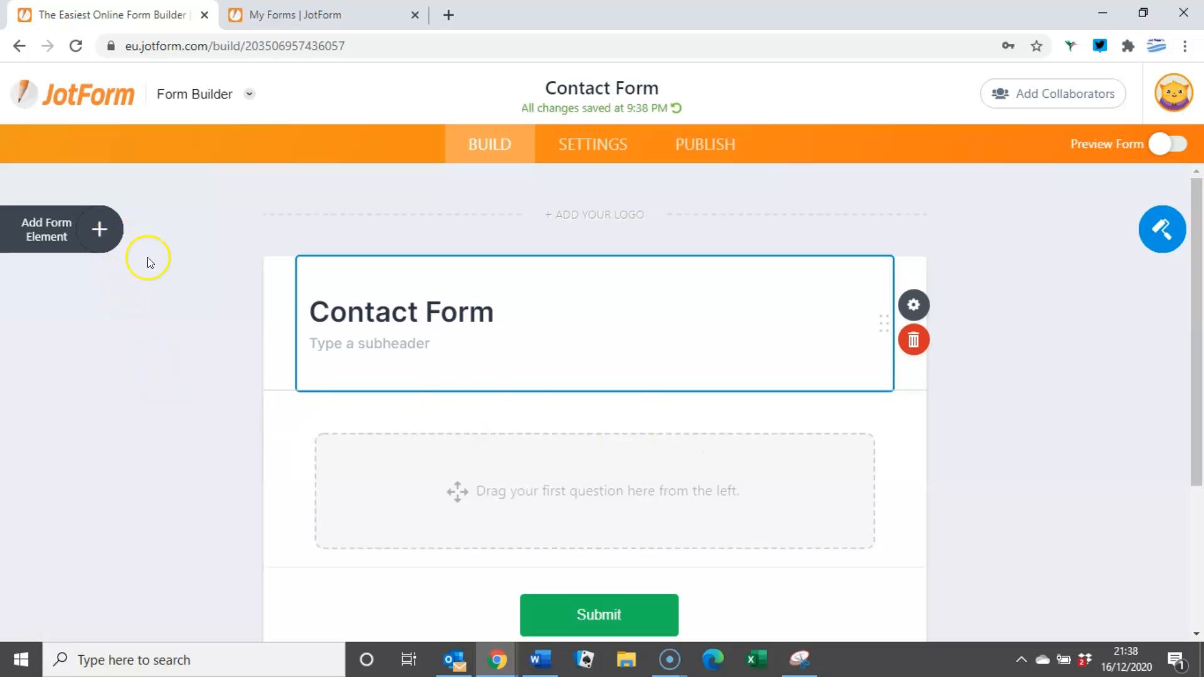
# Add a Full Name field to the empty form beneath the Contact Form heading.
pyautogui.scroll(-3, 661, 355)
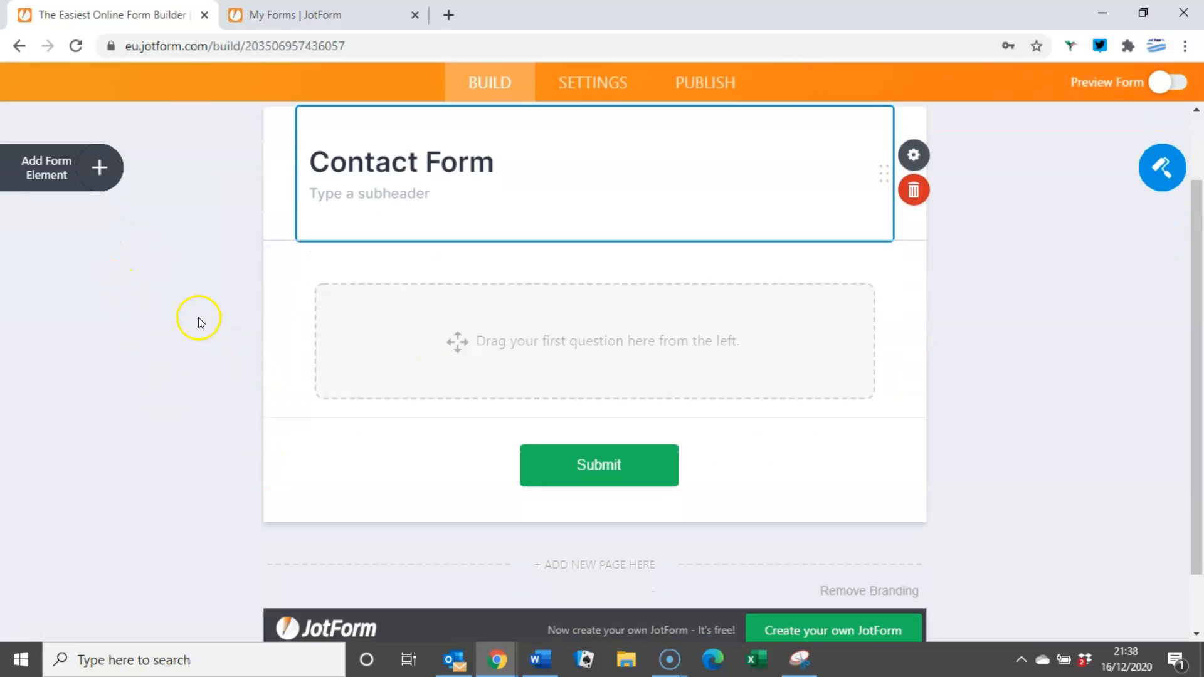
pyautogui.click(98, 168)
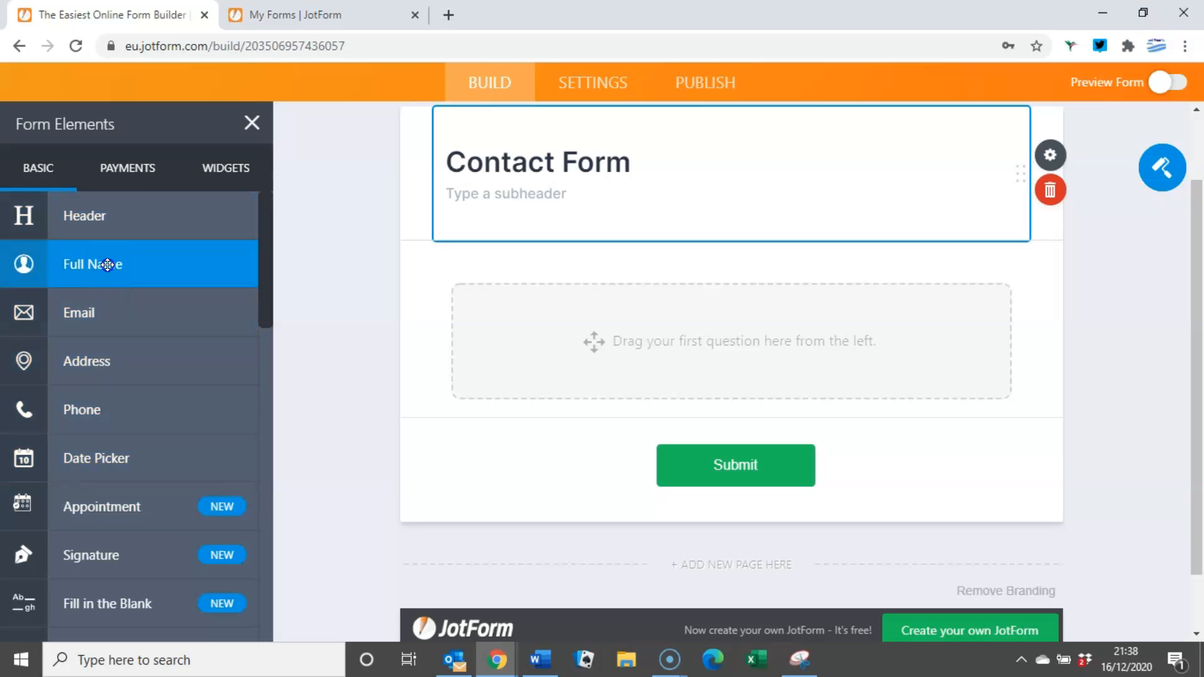
pyautogui.moveTo(142, 267); pyautogui.dragTo(547, 274)
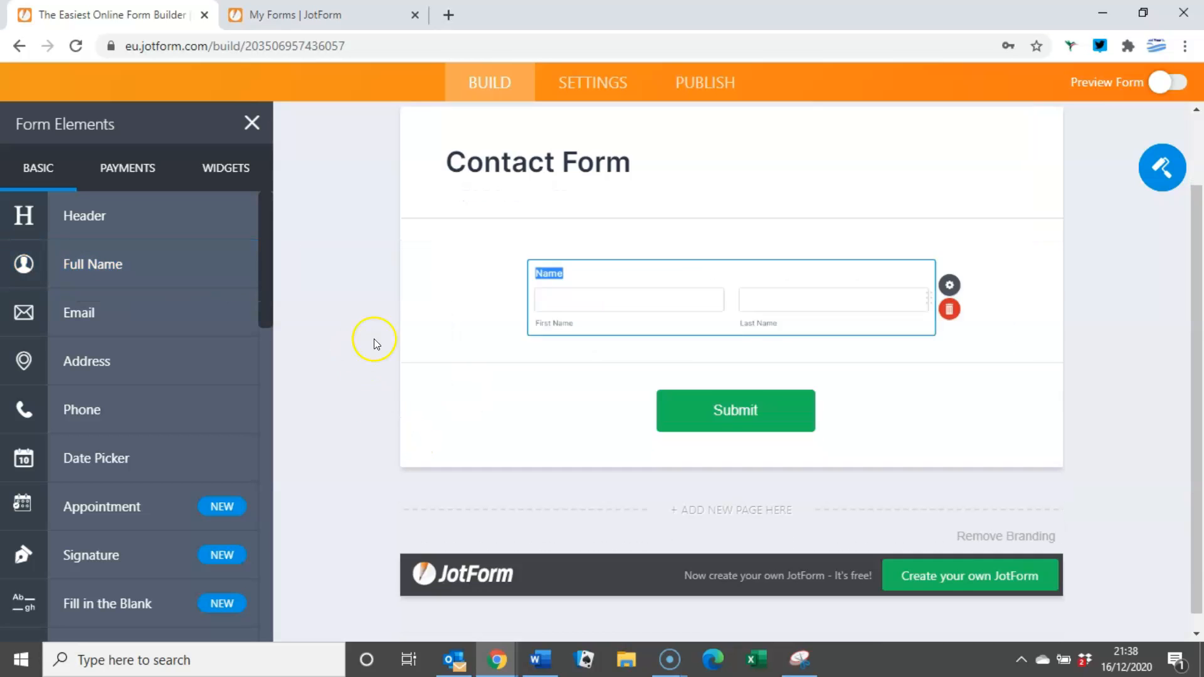
# Add a Short Text field below the Name field and label it "Business Name".
pyautogui.scroll(-2, 183, 342)
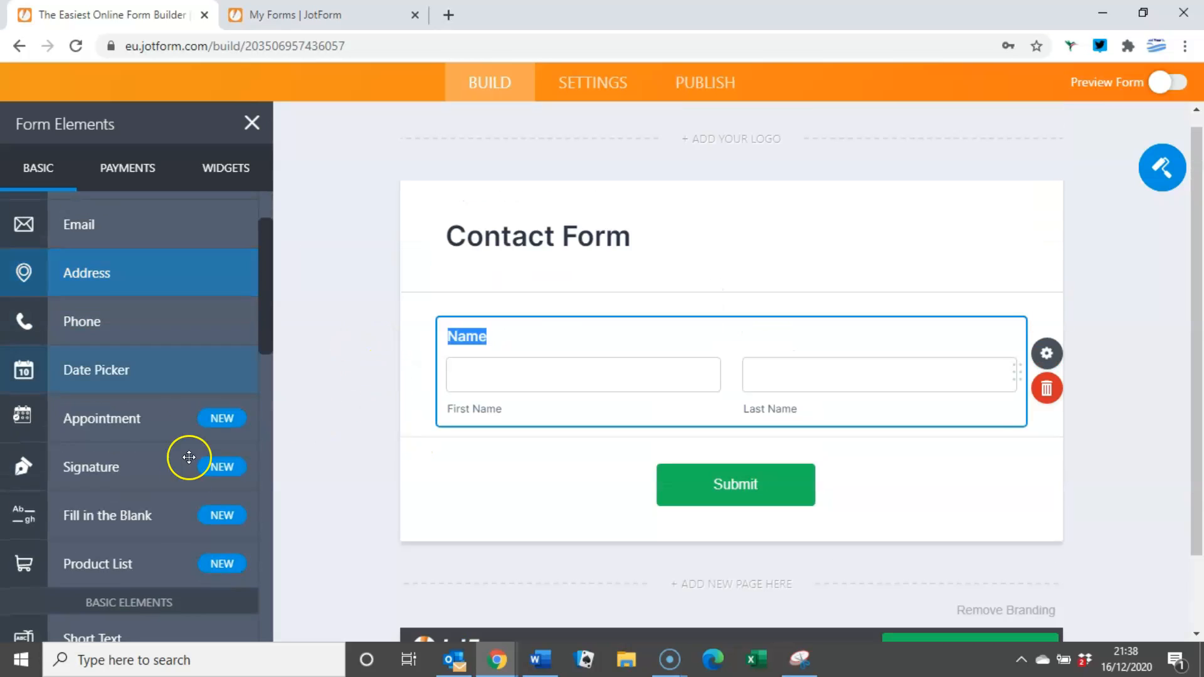
pyautogui.scroll(2, 151, 402)
pyautogui.scroll(-4, 156, 361)
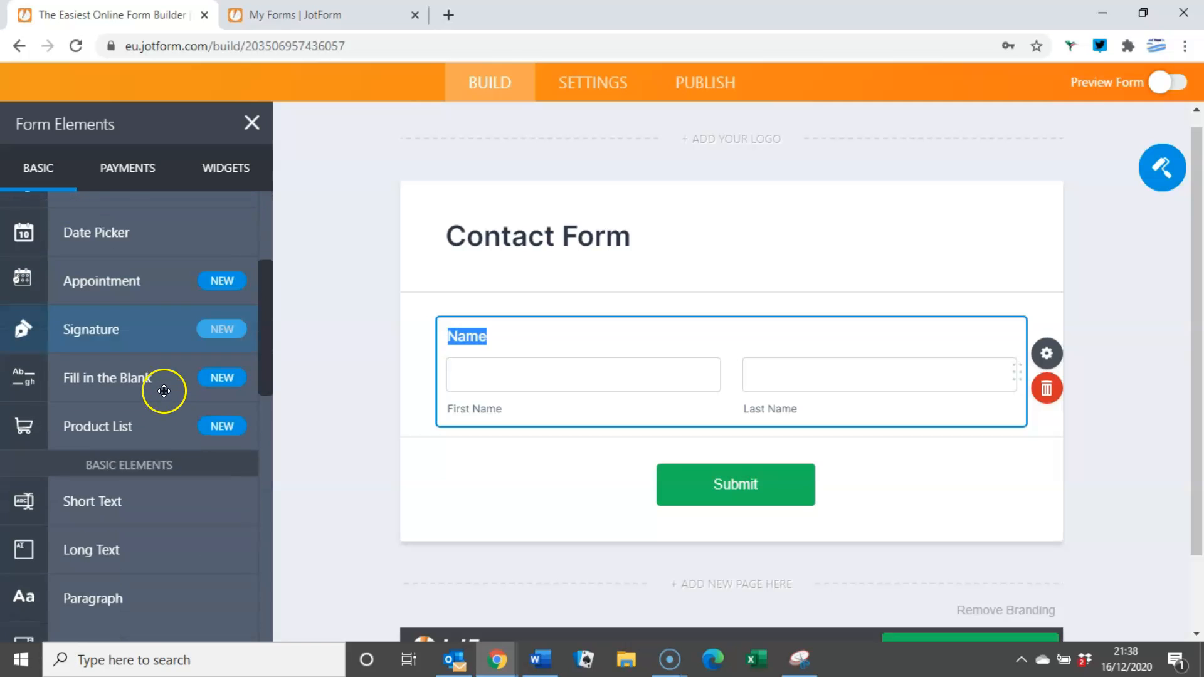
pyautogui.moveTo(106, 457); pyautogui.dragTo(425, 535)
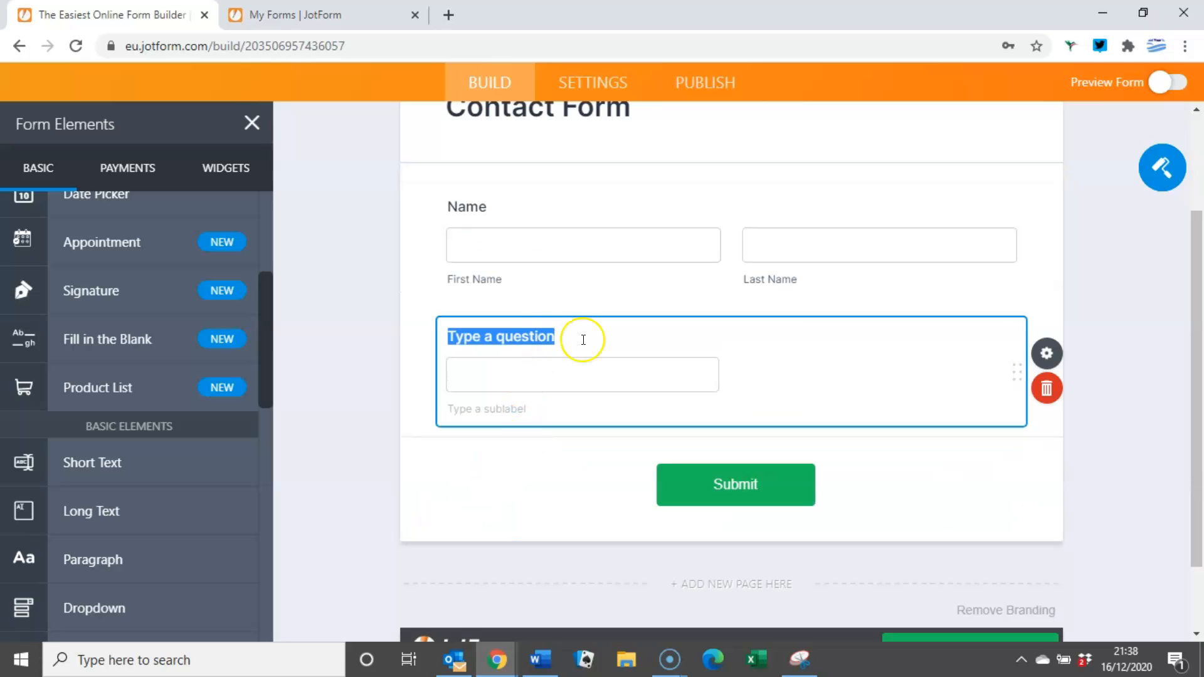
pyautogui.write('Business Name')
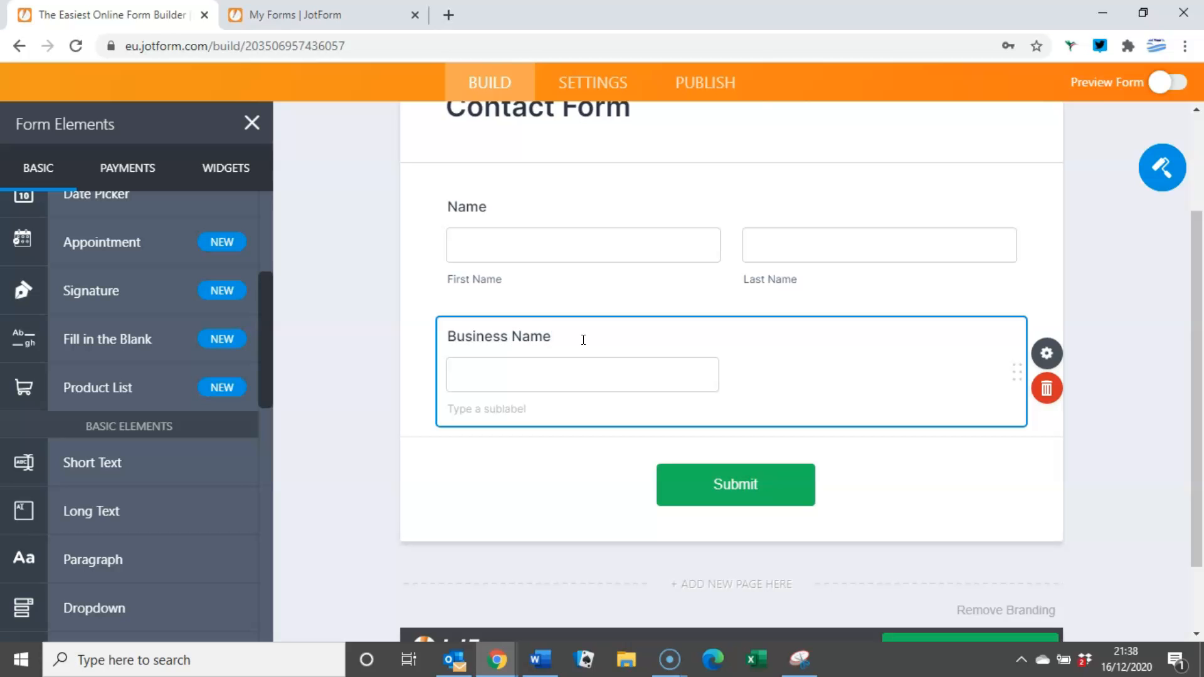
# Add an Email field below Business Name and a Phone field beneath it.
pyautogui.scroll(3, 151, 322)
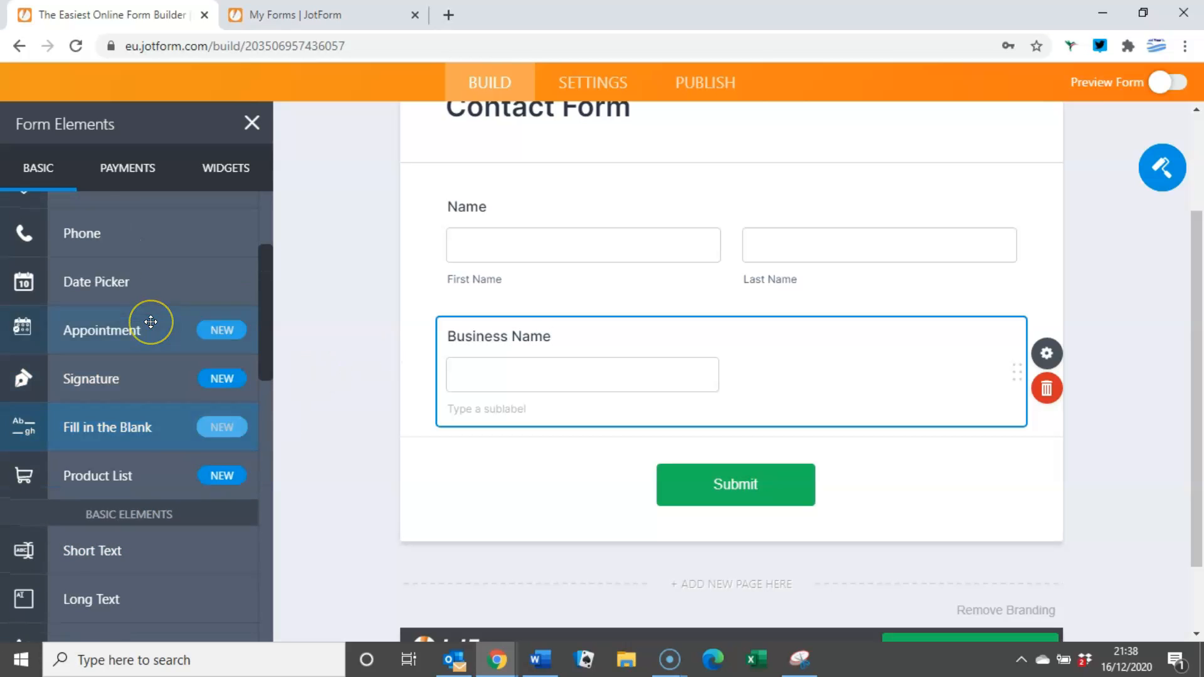
pyautogui.moveTo(126, 244); pyautogui.dragTo(562, 442)
pyautogui.moveTo(436, 550); pyautogui.dragTo(431, 484)
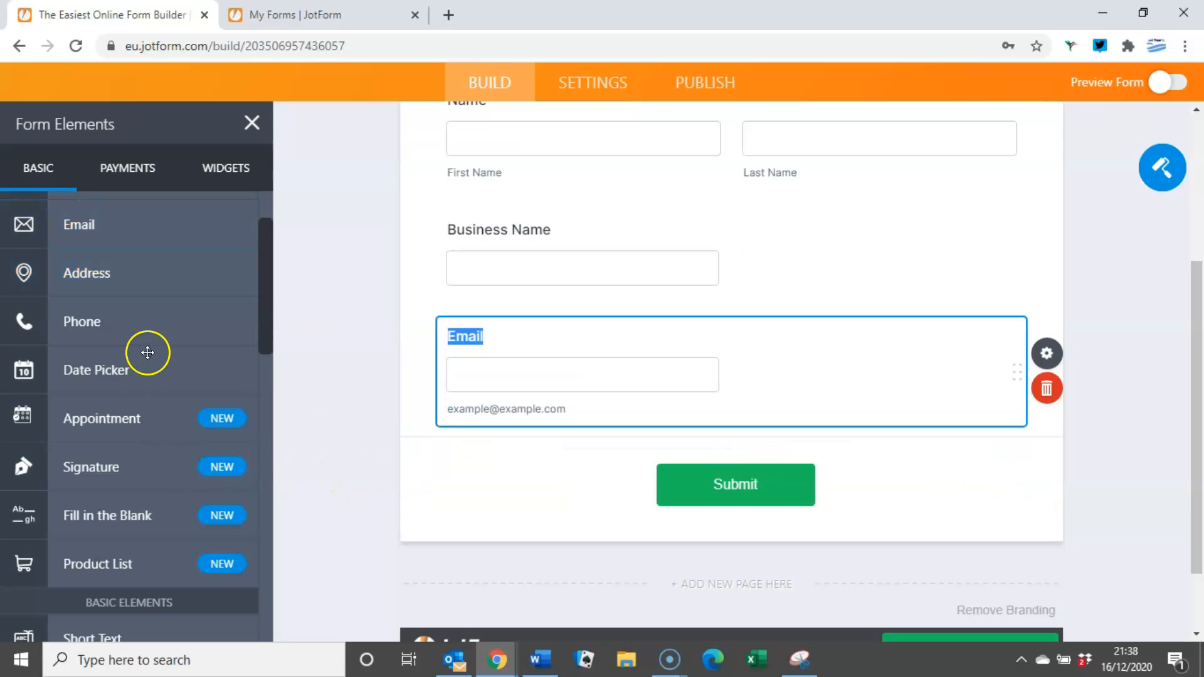
pyautogui.scroll(-2, 144, 345)
pyautogui.moveTo(94, 236); pyautogui.dragTo(551, 463)
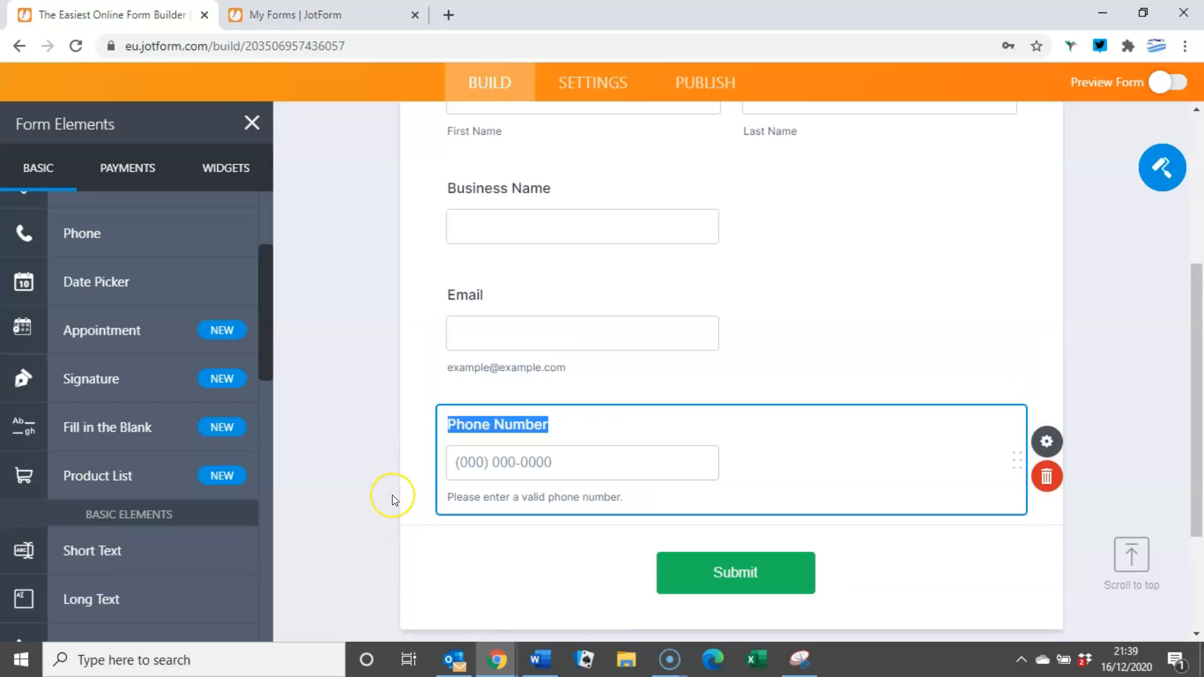
# Make the Name, Email and Phone Number fields required.
pyautogui.scroll(1, 393, 495)
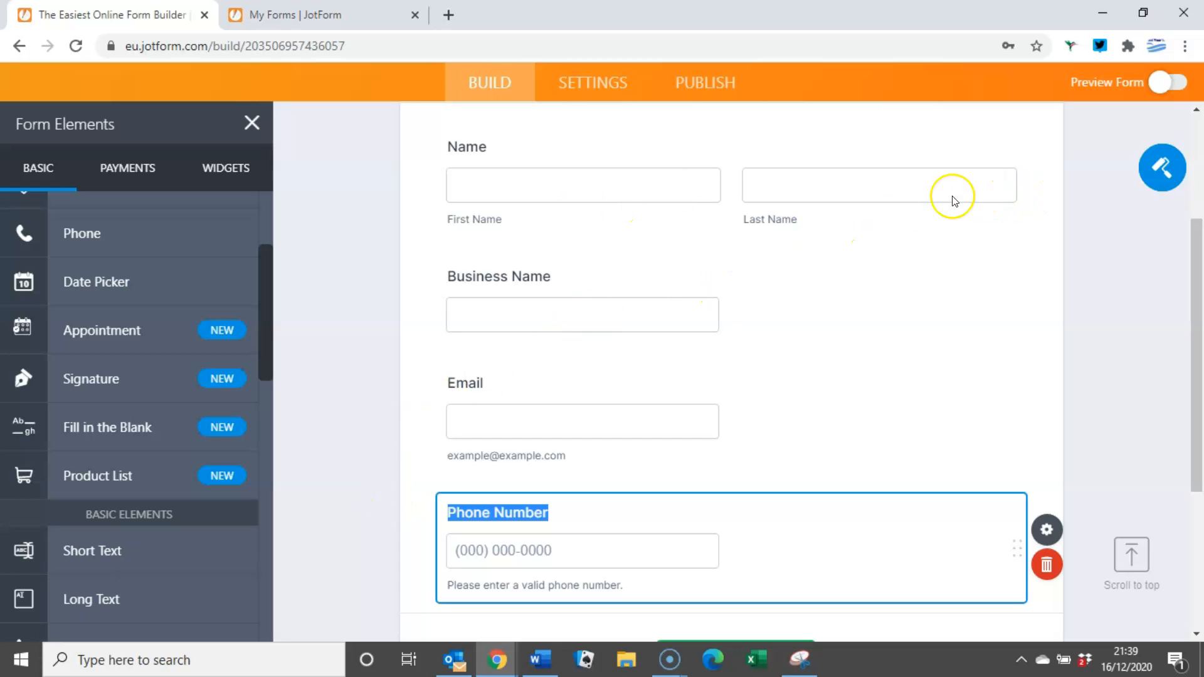
pyautogui.click(911, 197)
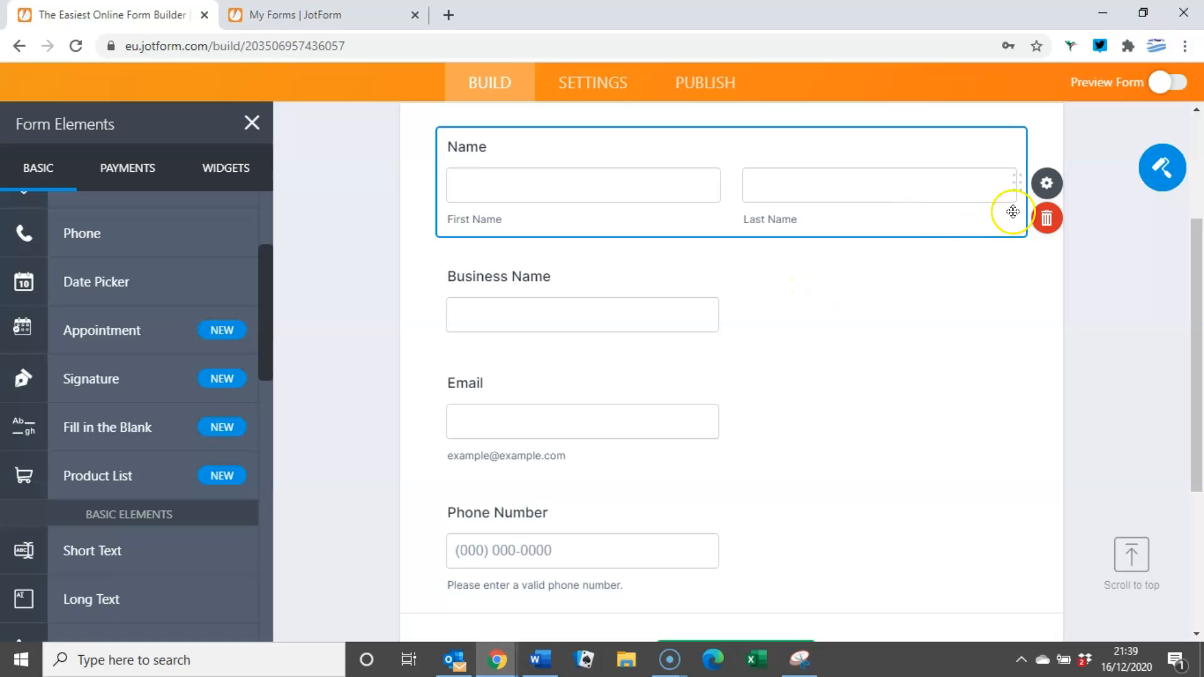
pyautogui.click(1049, 185)
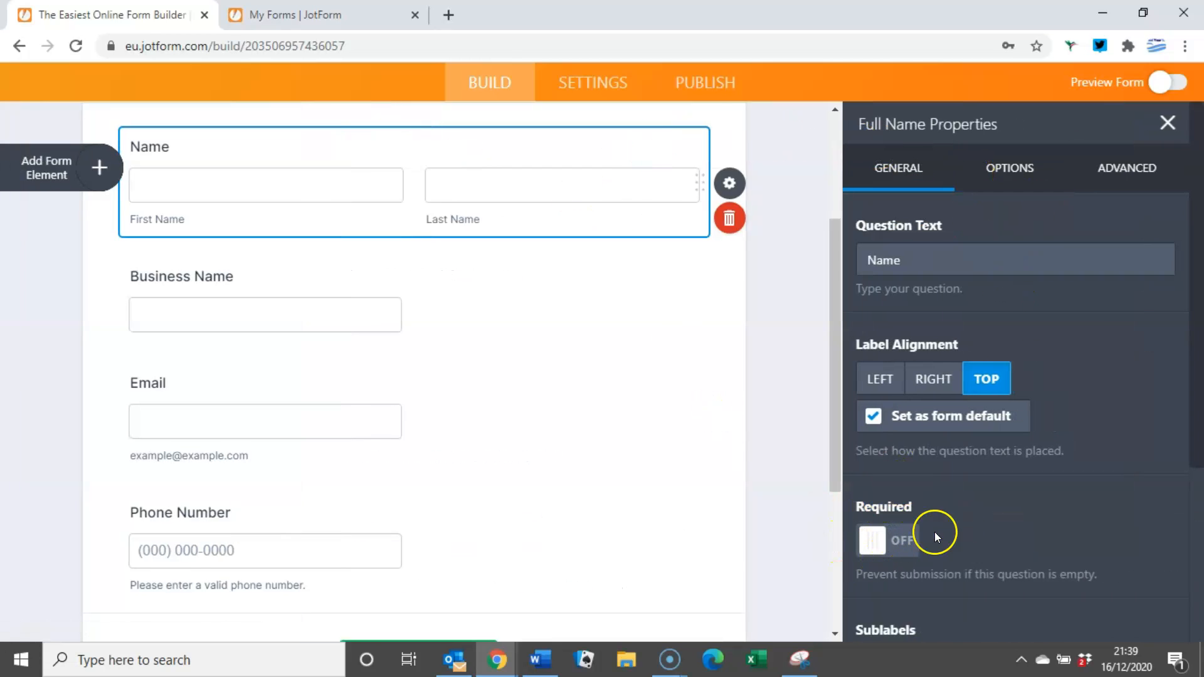
pyautogui.click(883, 545)
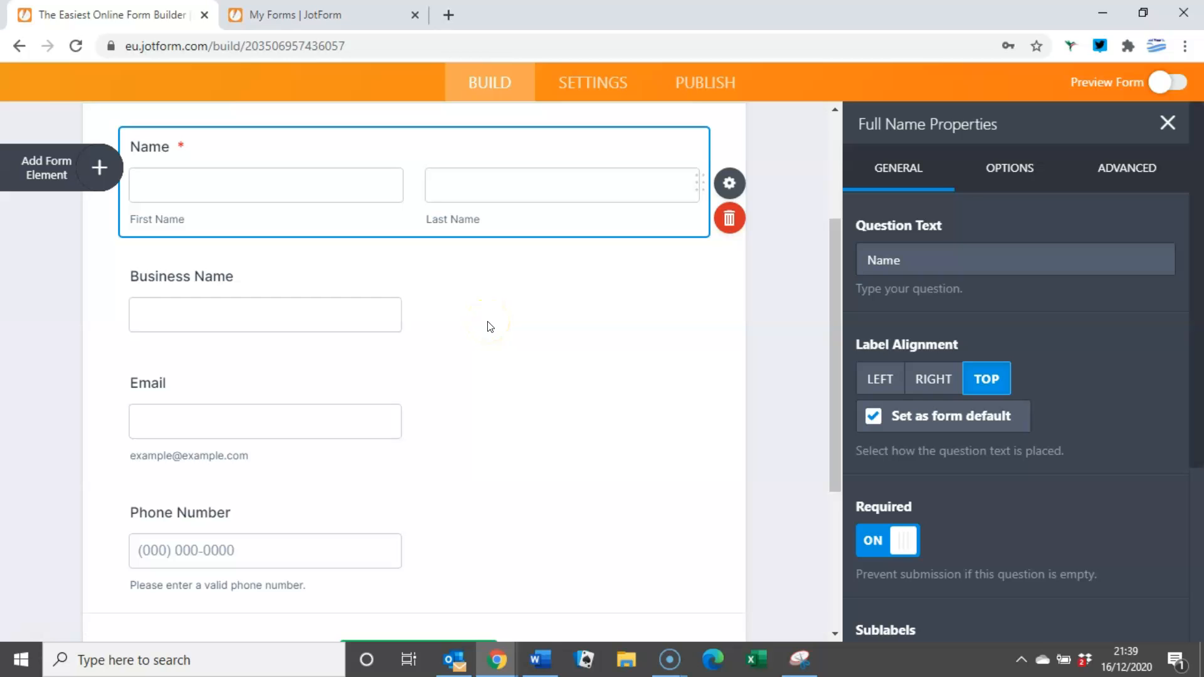
pyautogui.click(439, 422)
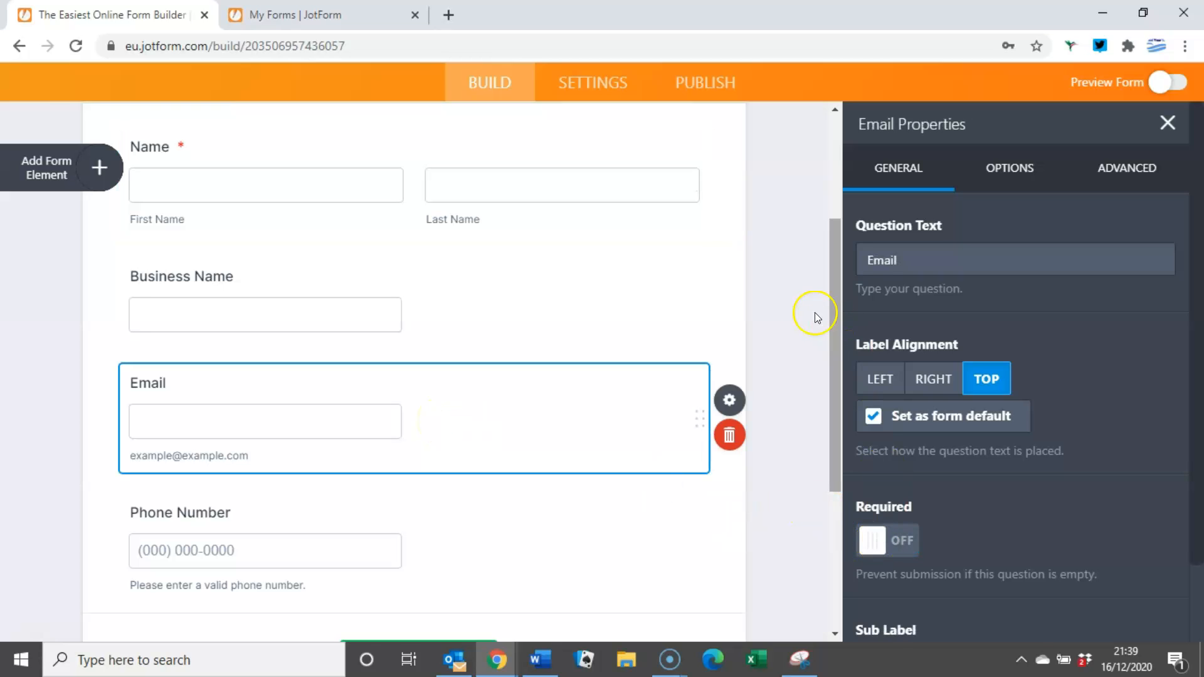
pyautogui.click(901, 548)
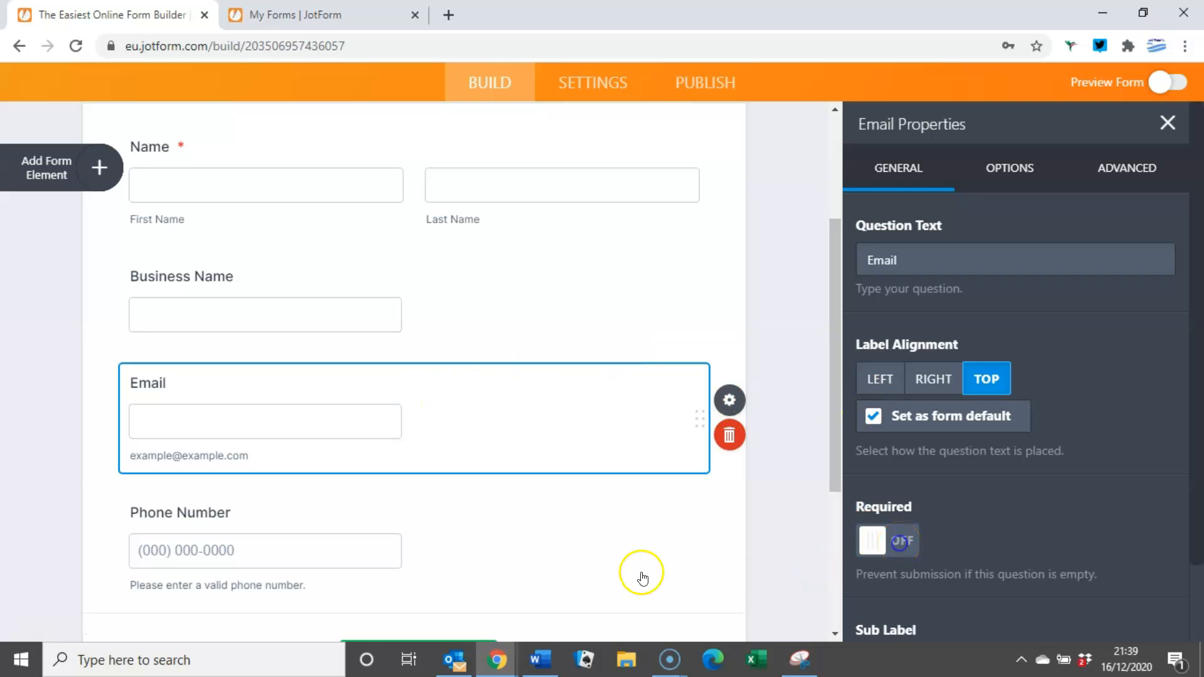
pyautogui.click(437, 565)
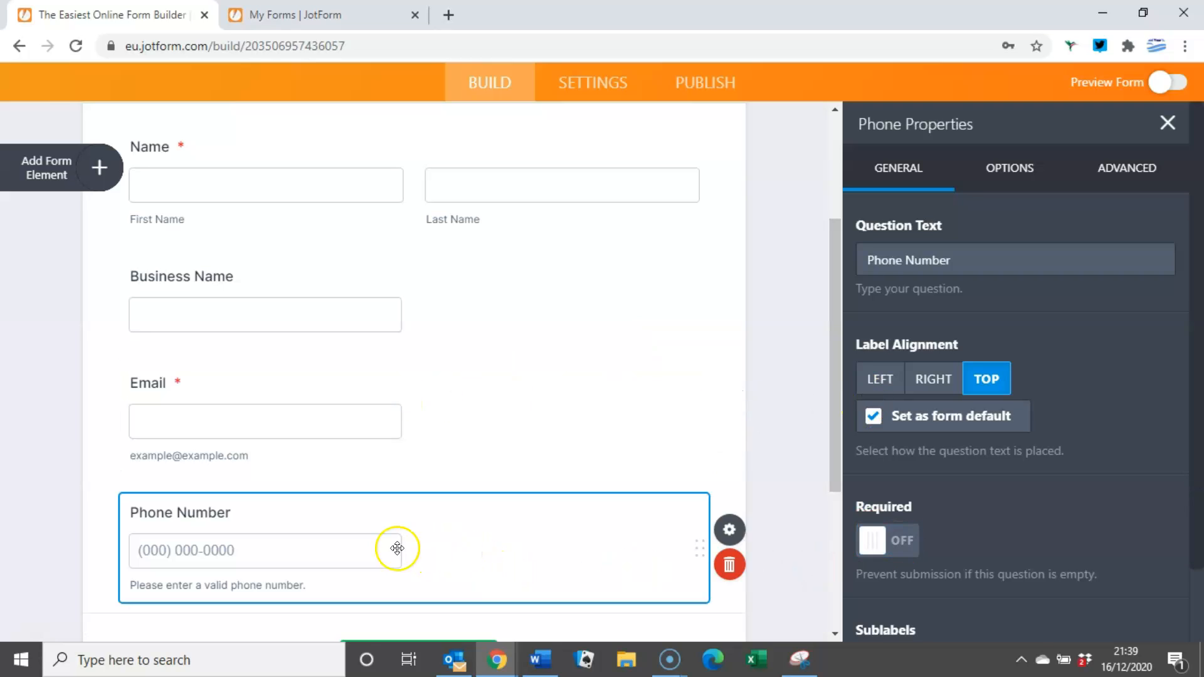
pyautogui.click(902, 543)
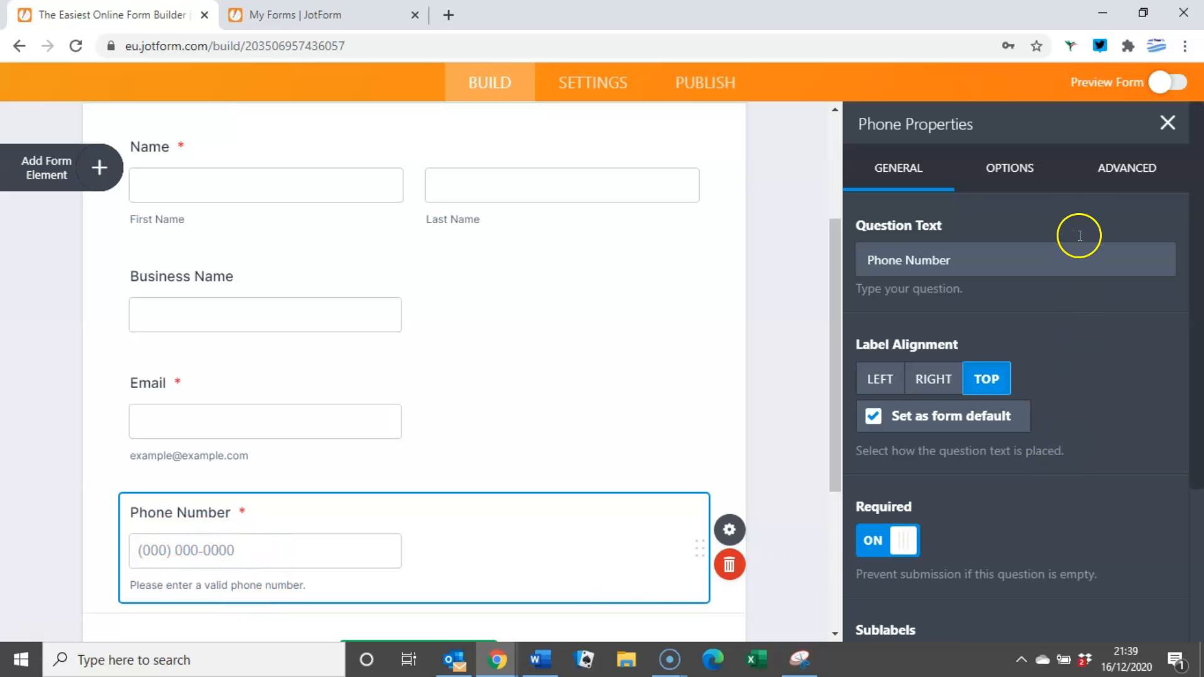
# Look through the Phone Number field's advanced properties and turn off its input mask.
pyautogui.click(1125, 172)
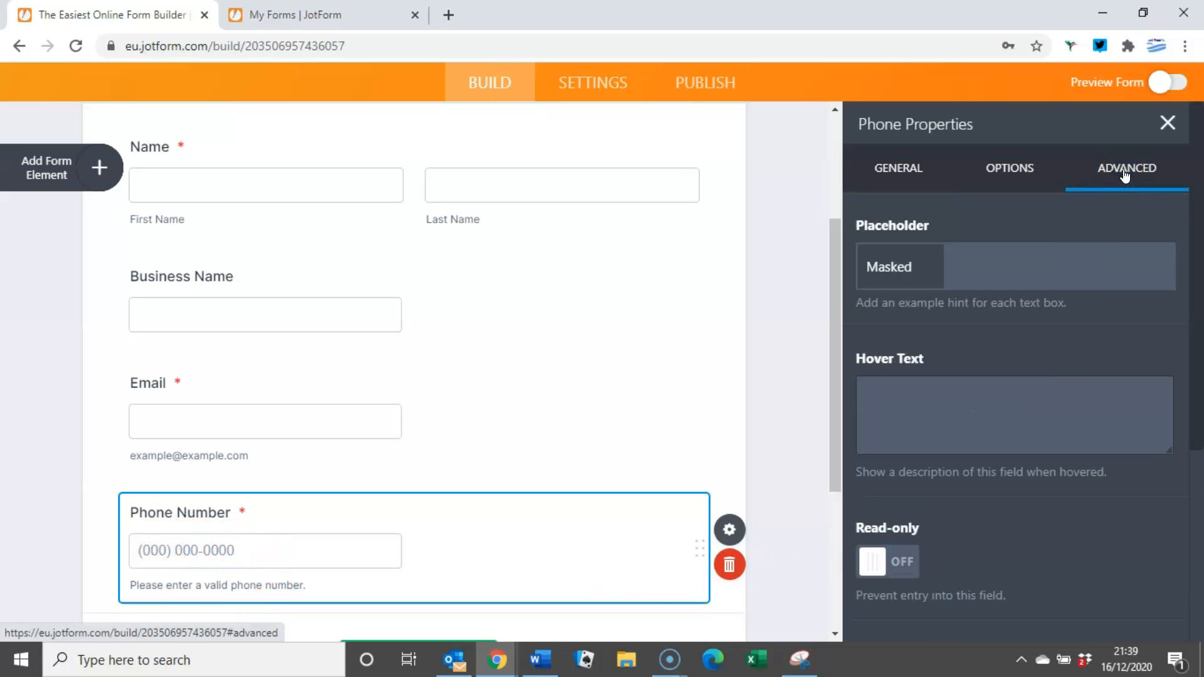
pyautogui.scroll(-1, 1019, 370)
pyautogui.scroll(1, 999, 382)
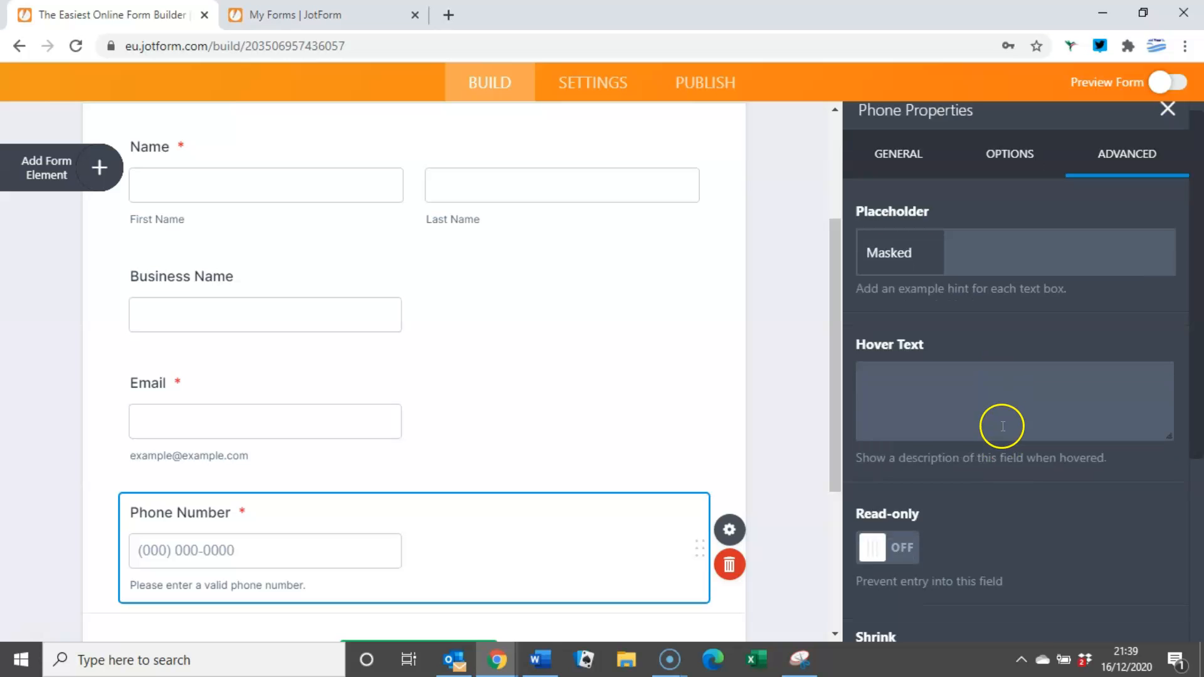
pyautogui.scroll(-3, 999, 426)
pyautogui.scroll(-2, 1001, 451)
pyautogui.scroll(5, 1022, 238)
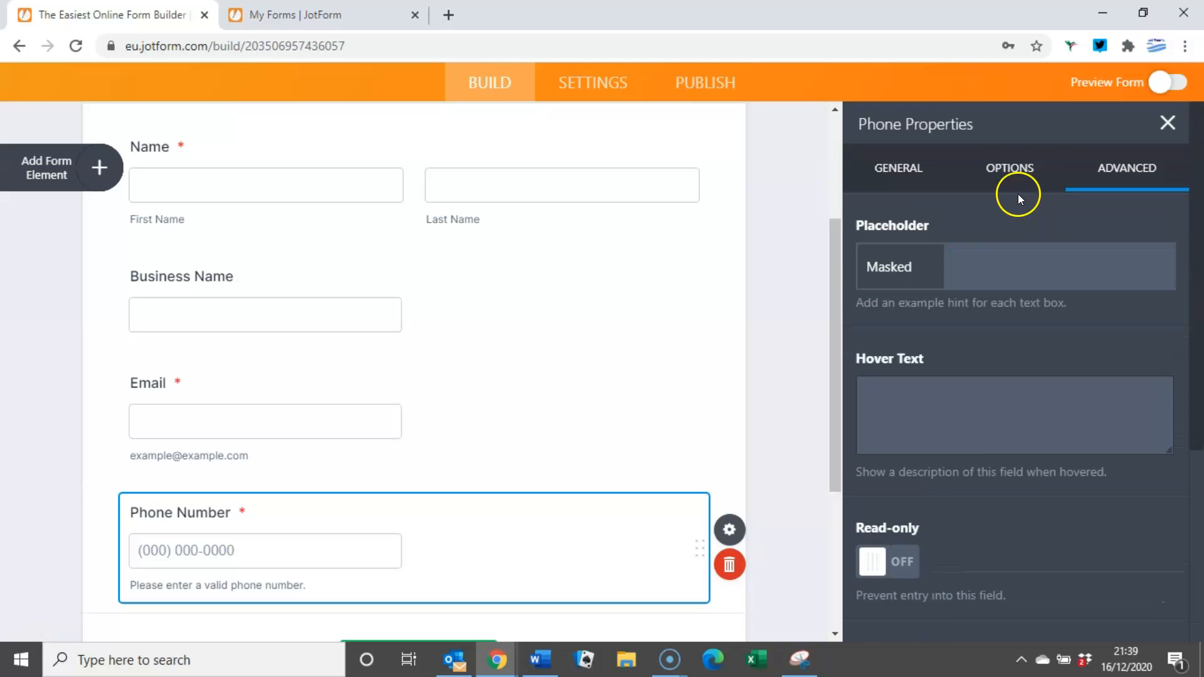
pyautogui.click(1011, 162)
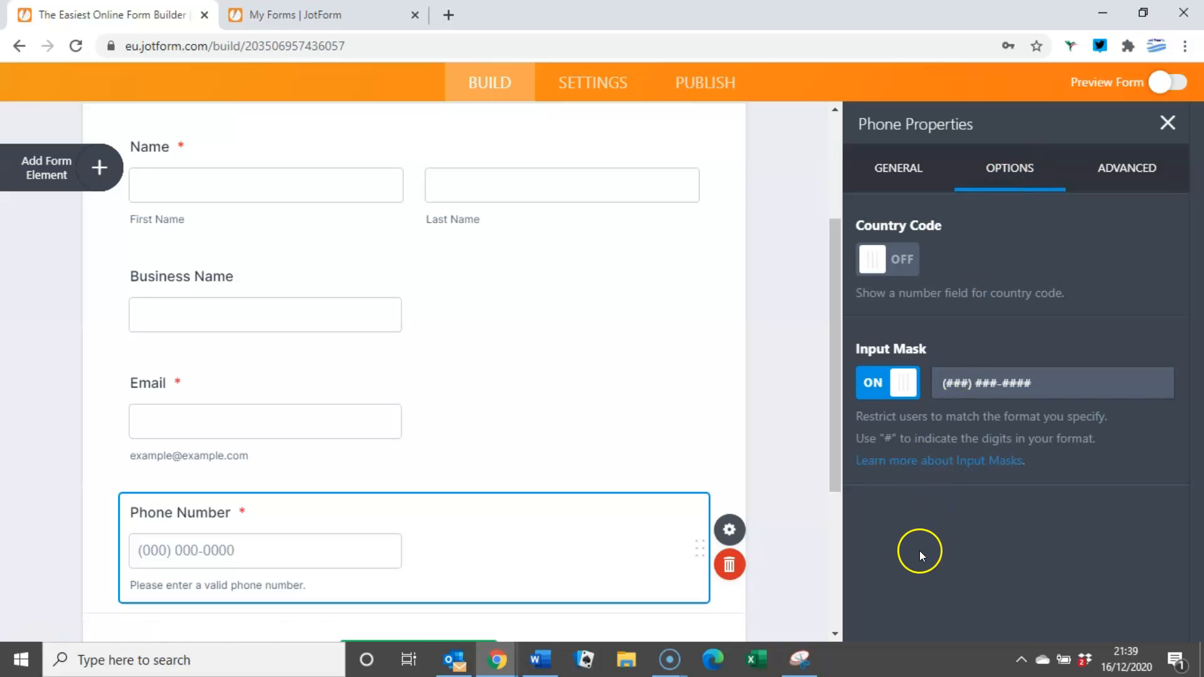
pyautogui.click(872, 384)
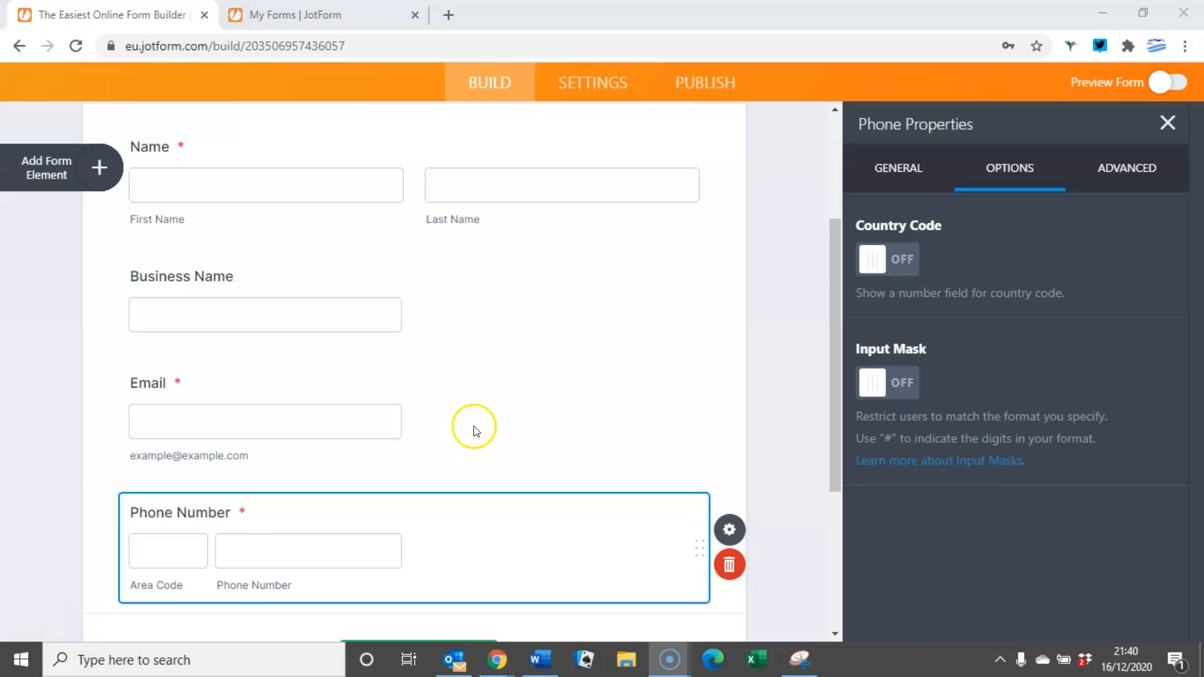
# Add a Single Choice question below the Phone Number field and open its properties.
pyautogui.scroll(-3, 475, 439)
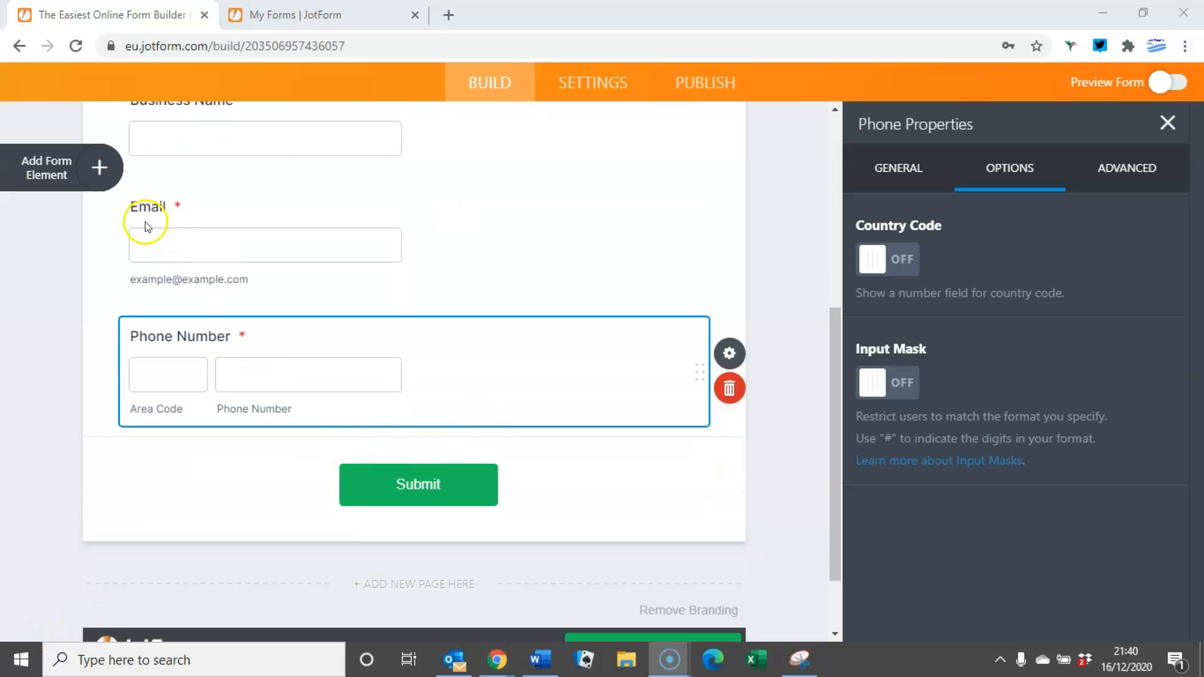
pyautogui.click(97, 168)
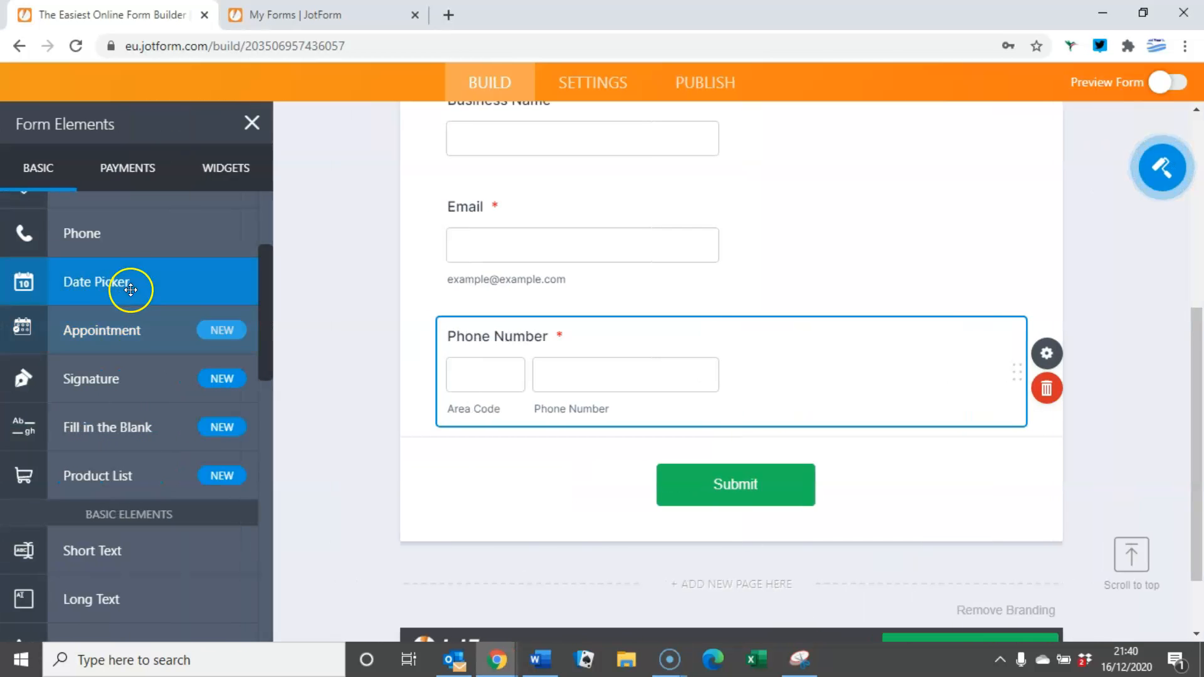
pyautogui.scroll(-5, 125, 301)
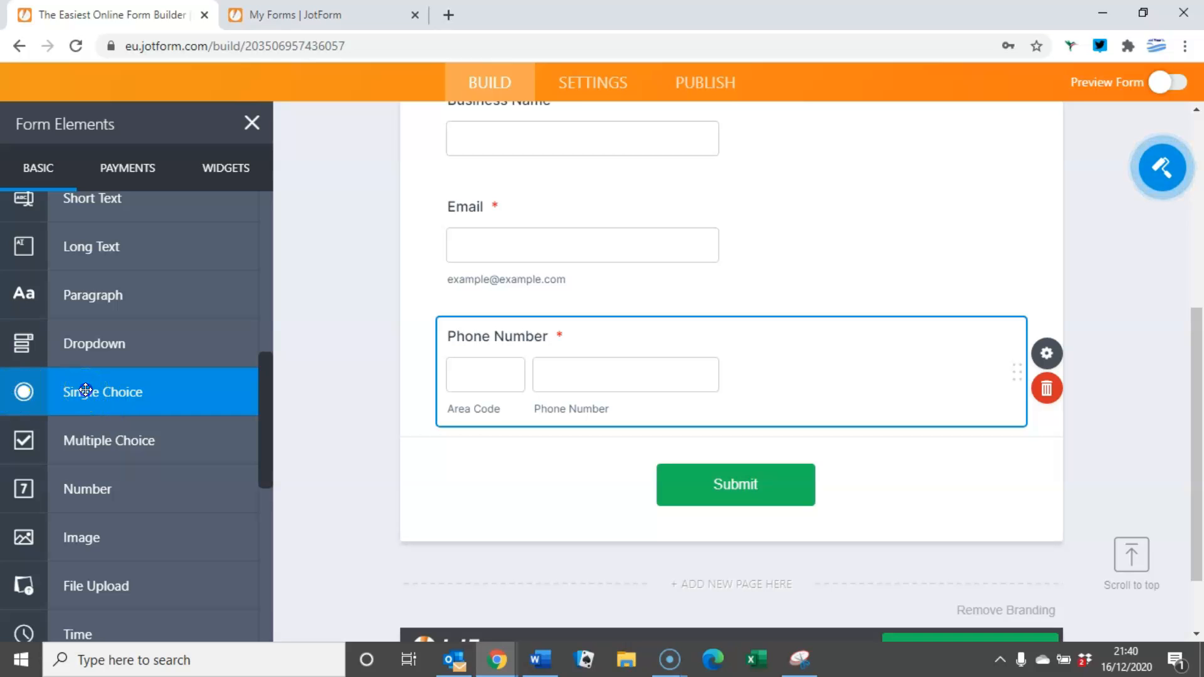
pyautogui.moveTo(88, 390); pyautogui.dragTo(623, 456)
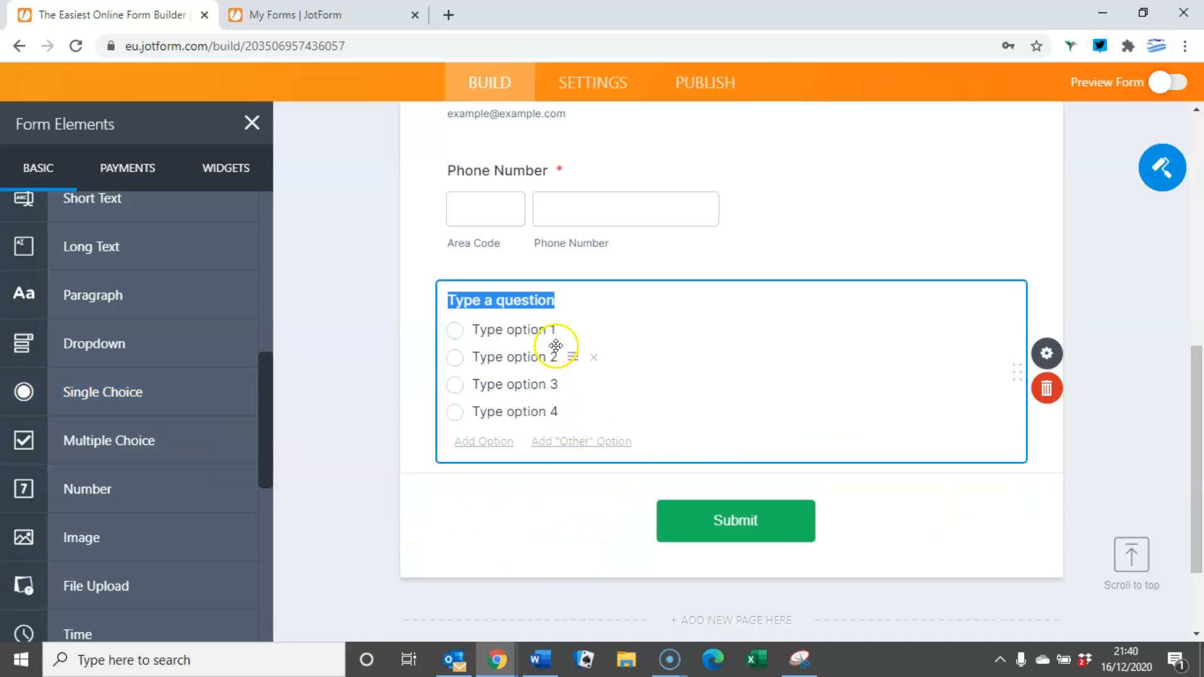
pyautogui.click(1051, 355)
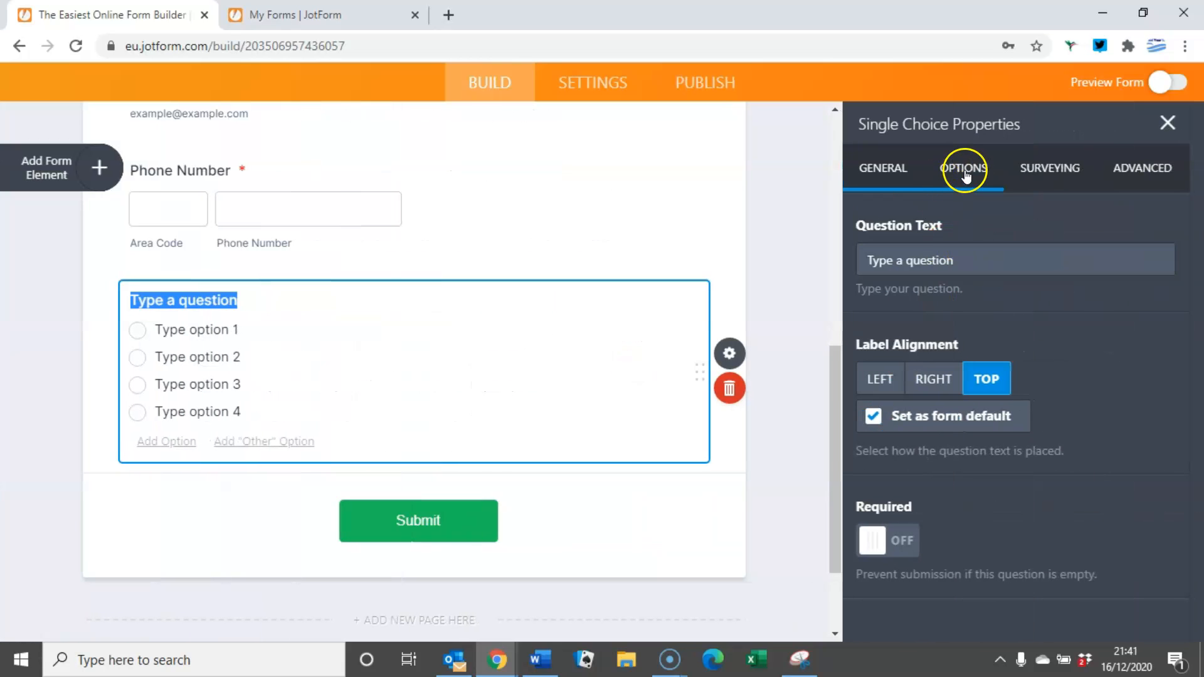
# Replace the Single Choice question's placeholder options with Excel, Zapier and Jotform.
pyautogui.click(965, 171)
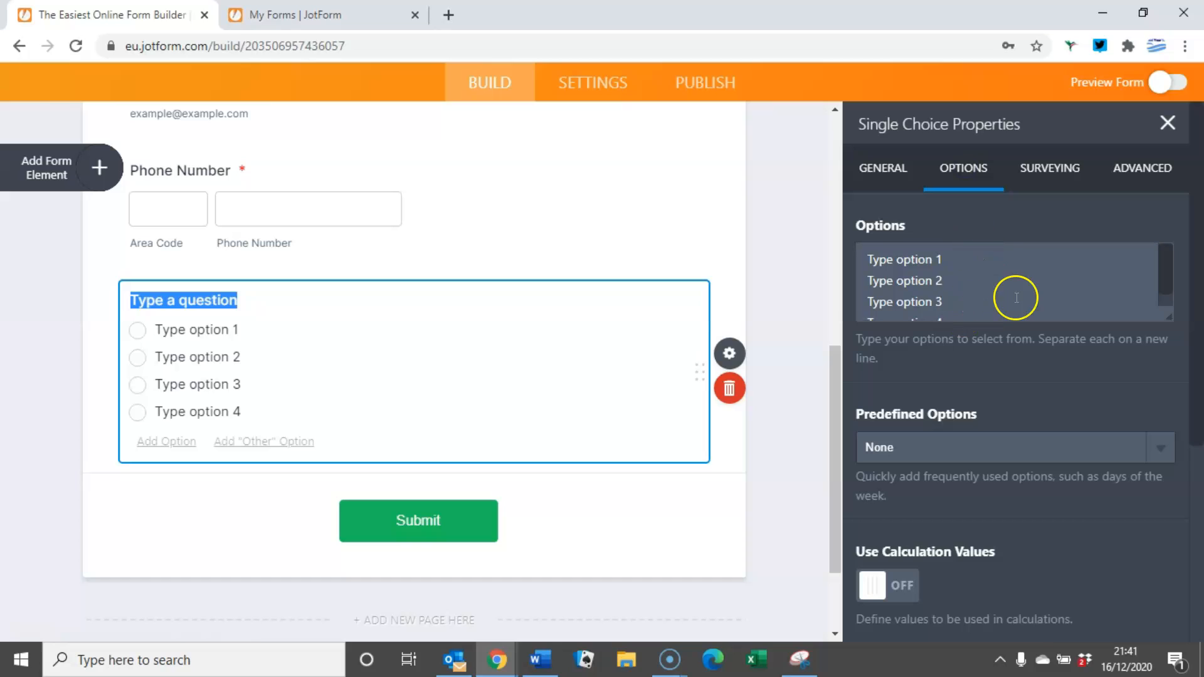
pyautogui.scroll(-1, 966, 295)
pyautogui.click(954, 302)
pyautogui.moveTo(953, 302); pyautogui.dragTo(853, 237)
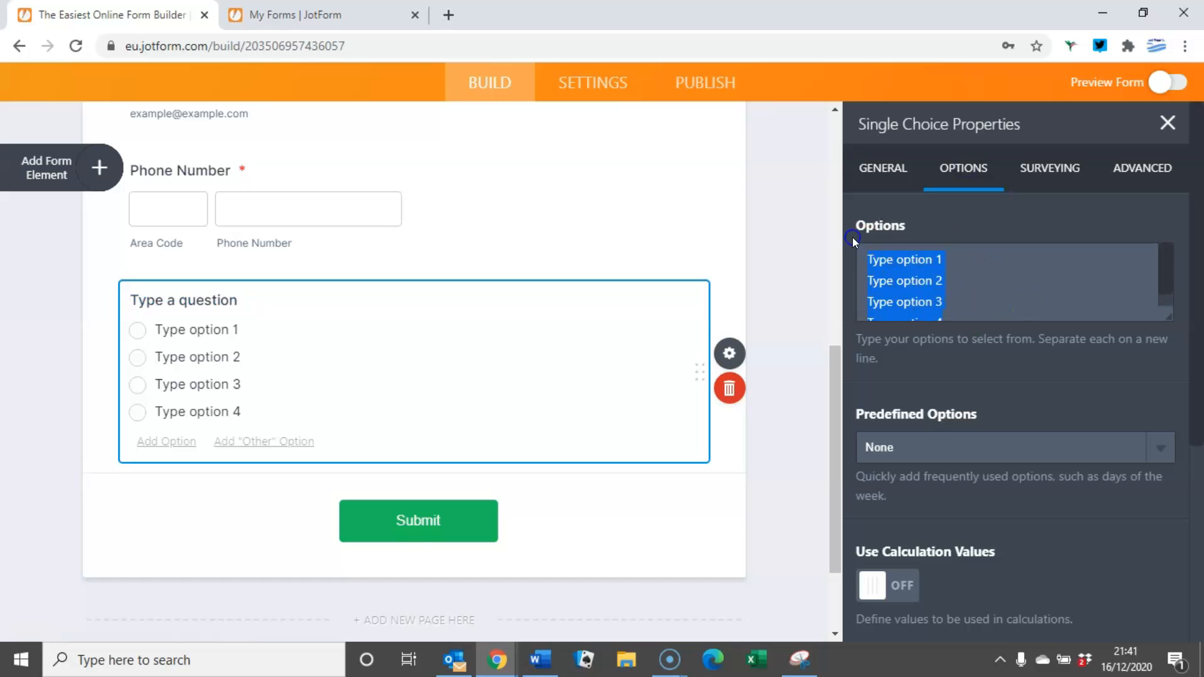
pyautogui.write('Excel')
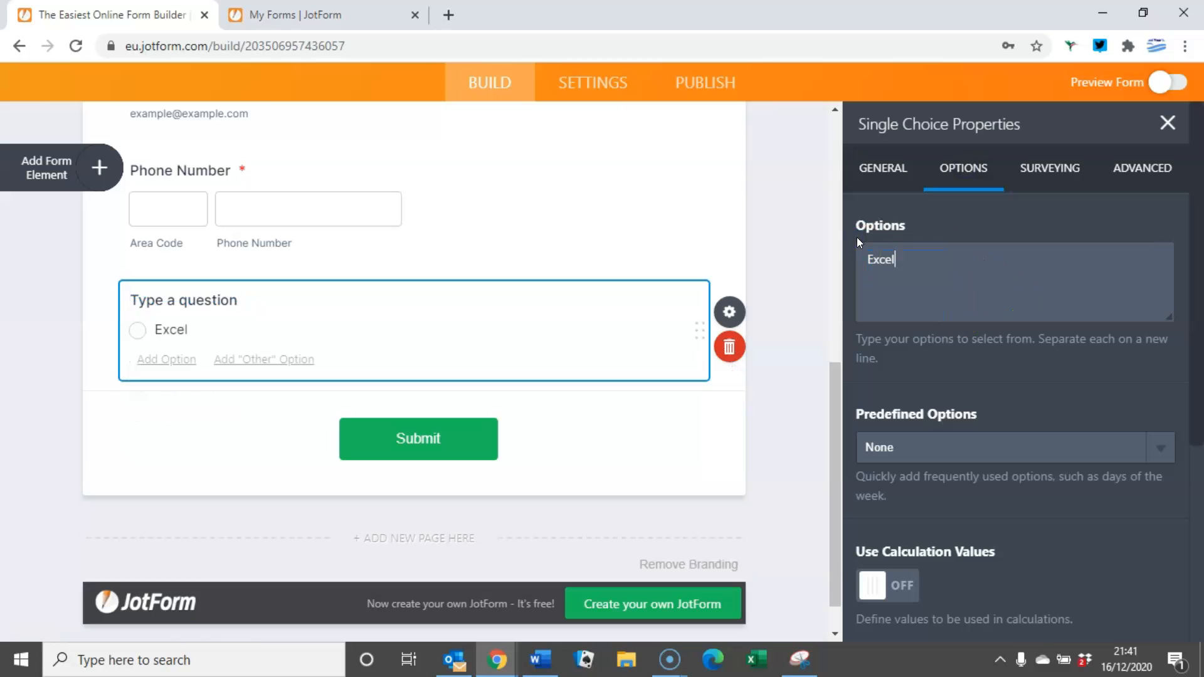
pyautogui.press('Return')
pyautogui.write('Zapier')
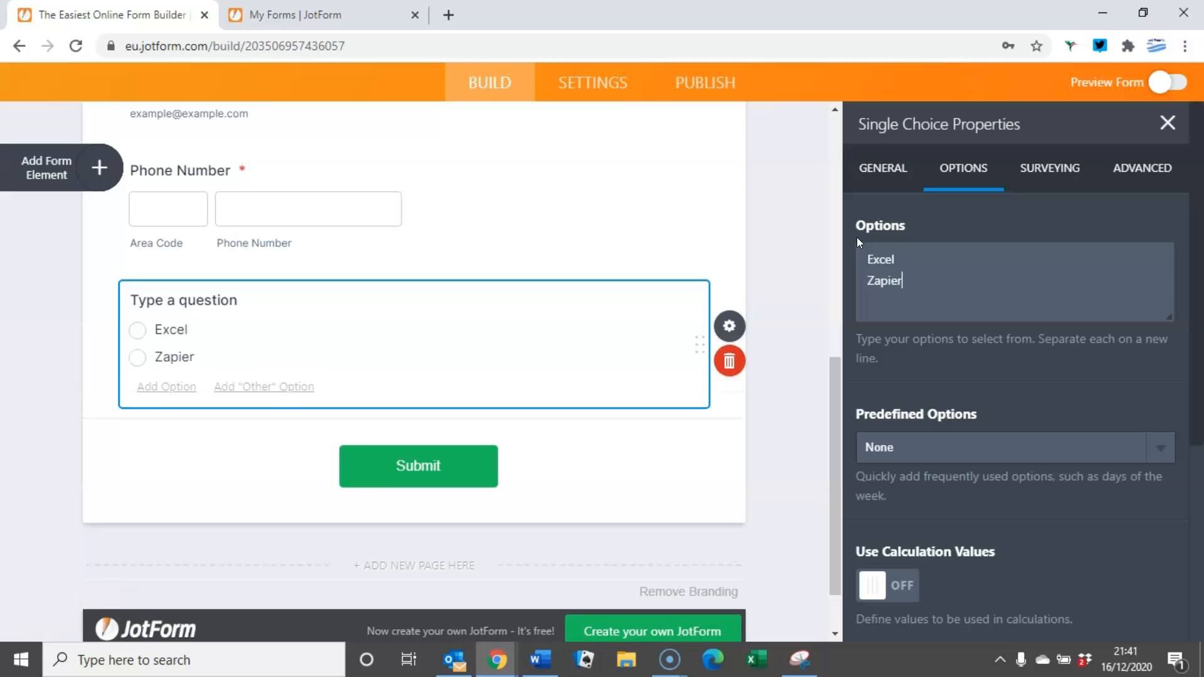
pyautogui.press('Return')
pyautogui.write('Jotofmr')
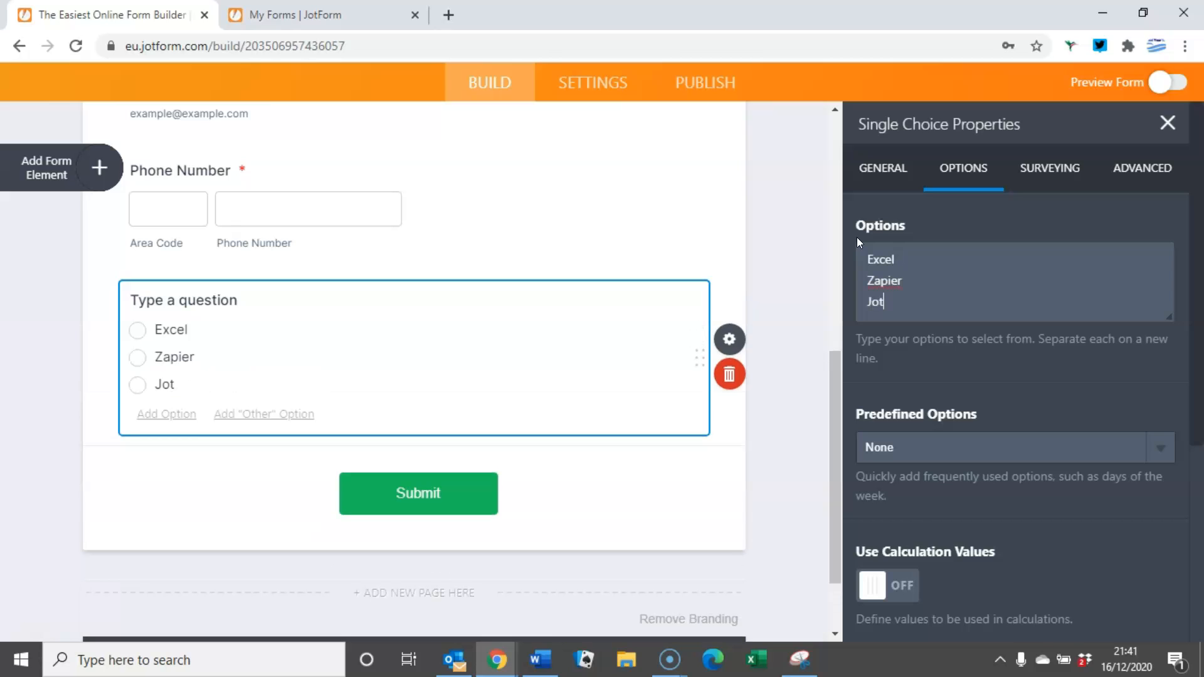
pyautogui.press('BackSpace')
pyautogui.press('BackSpace')
pyautogui.press('BackSpace')
pyautogui.press('BackSpace')
pyautogui.write('form')
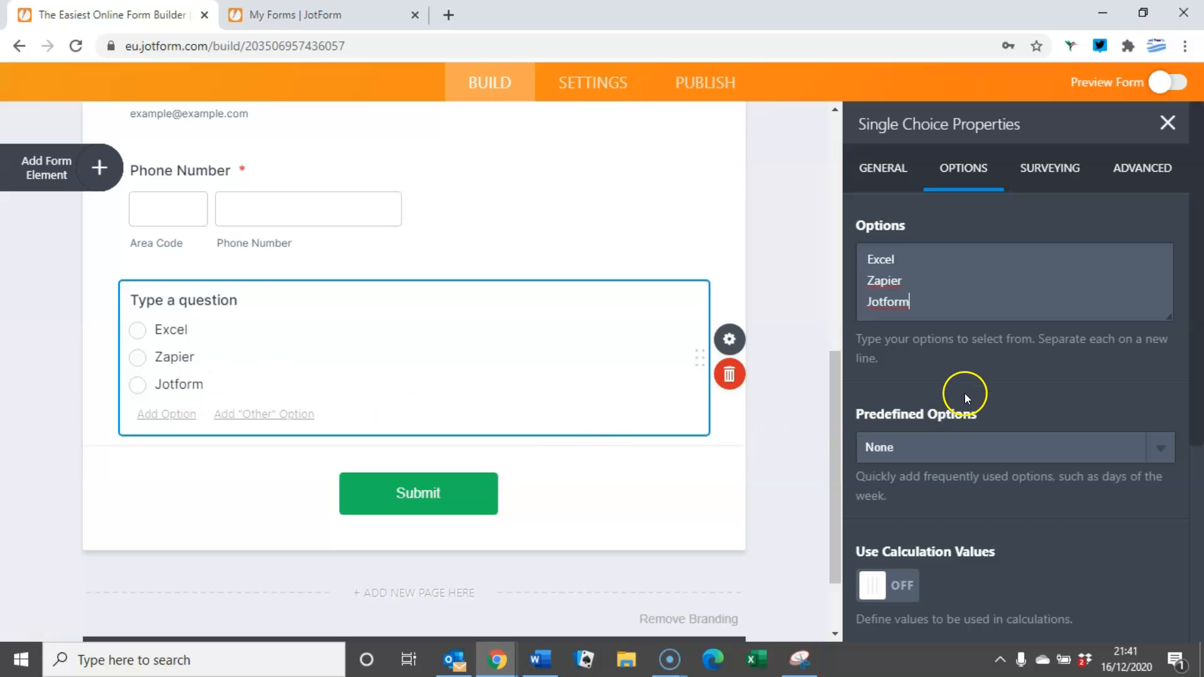
# Spread the Excel, Zapier and Jotform options across 3 columns.
pyautogui.scroll(-2, 999, 280)
pyautogui.scroll(-3, 969, 370)
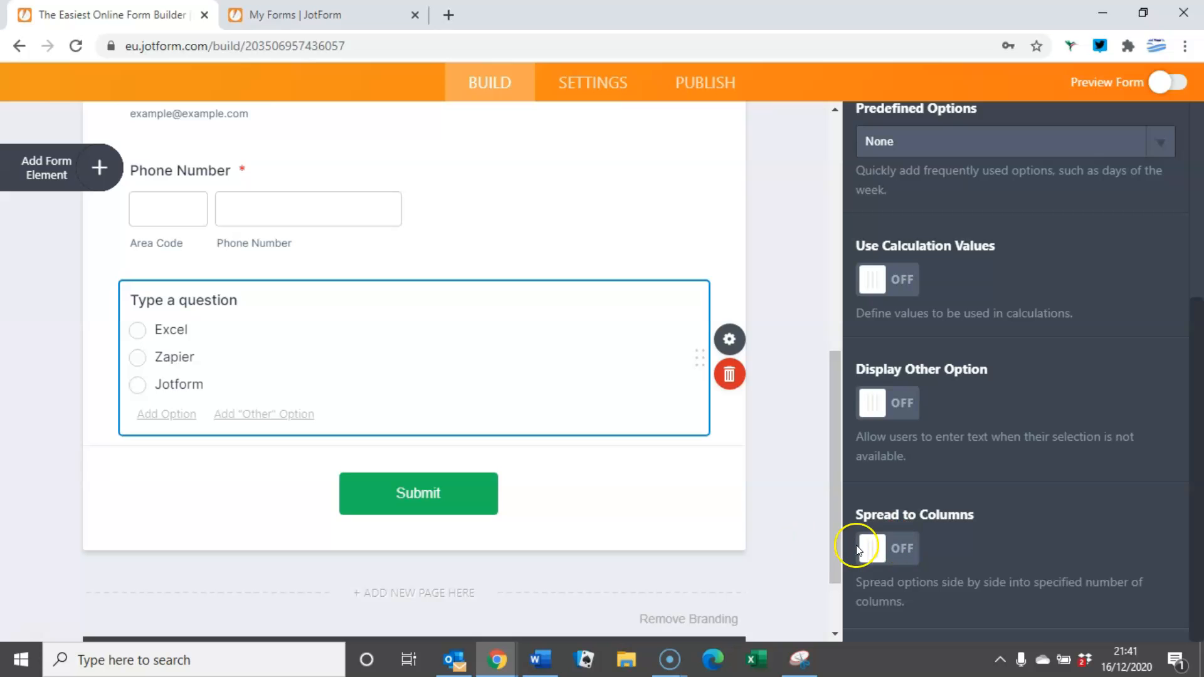
pyautogui.click(907, 547)
pyautogui.click(989, 573)
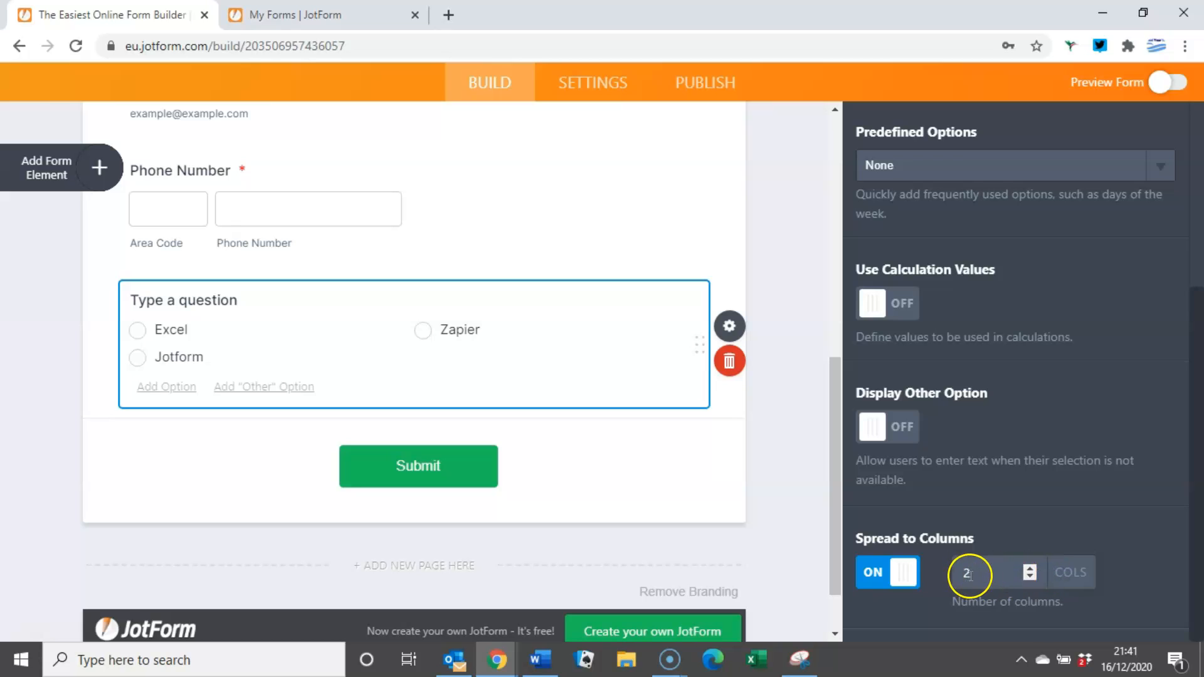
pyautogui.click(1030, 568)
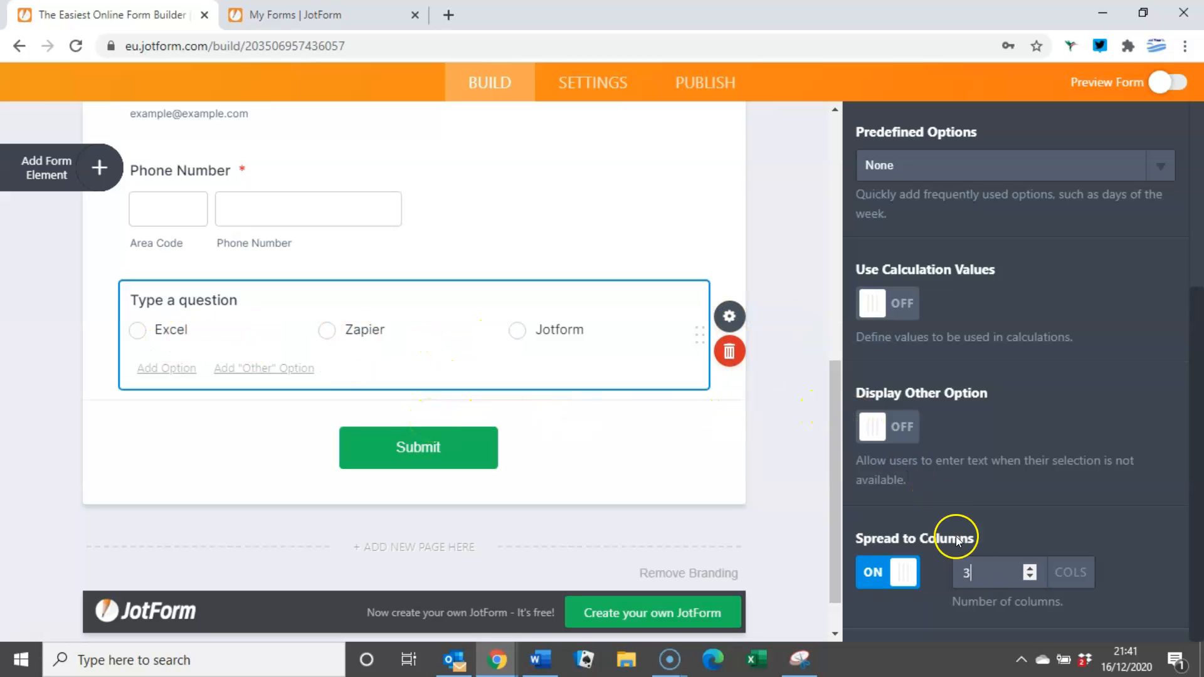
# Make the Excel, Zapier and Jotform question required.
pyautogui.scroll(4, 928, 412)
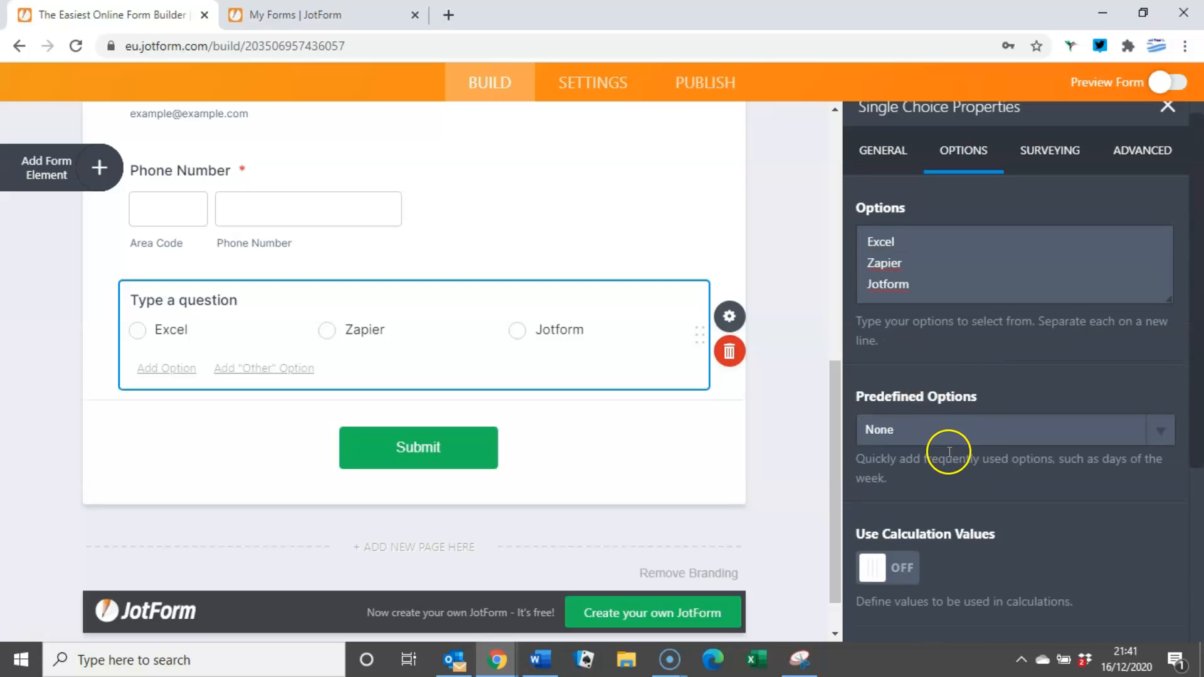
pyautogui.click(883, 167)
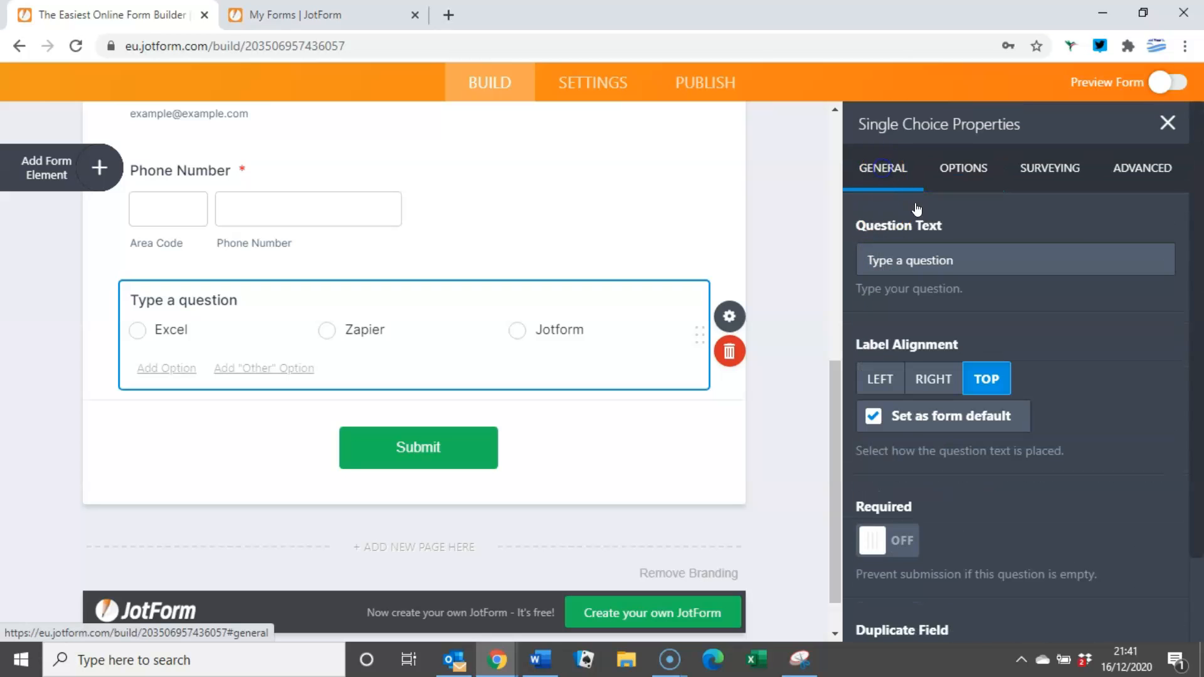
pyautogui.click(903, 541)
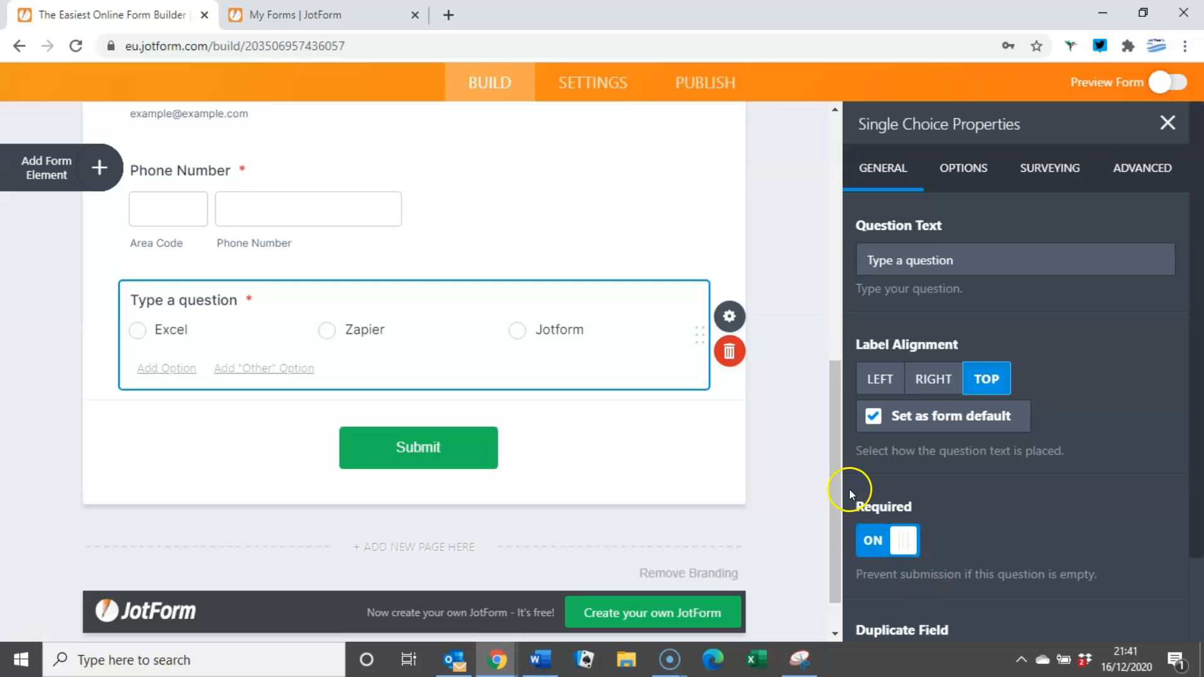
# Add a second Single Choice question below the Excel, Zapier and Jotform question and open its properties.
pyautogui.click(100, 179)
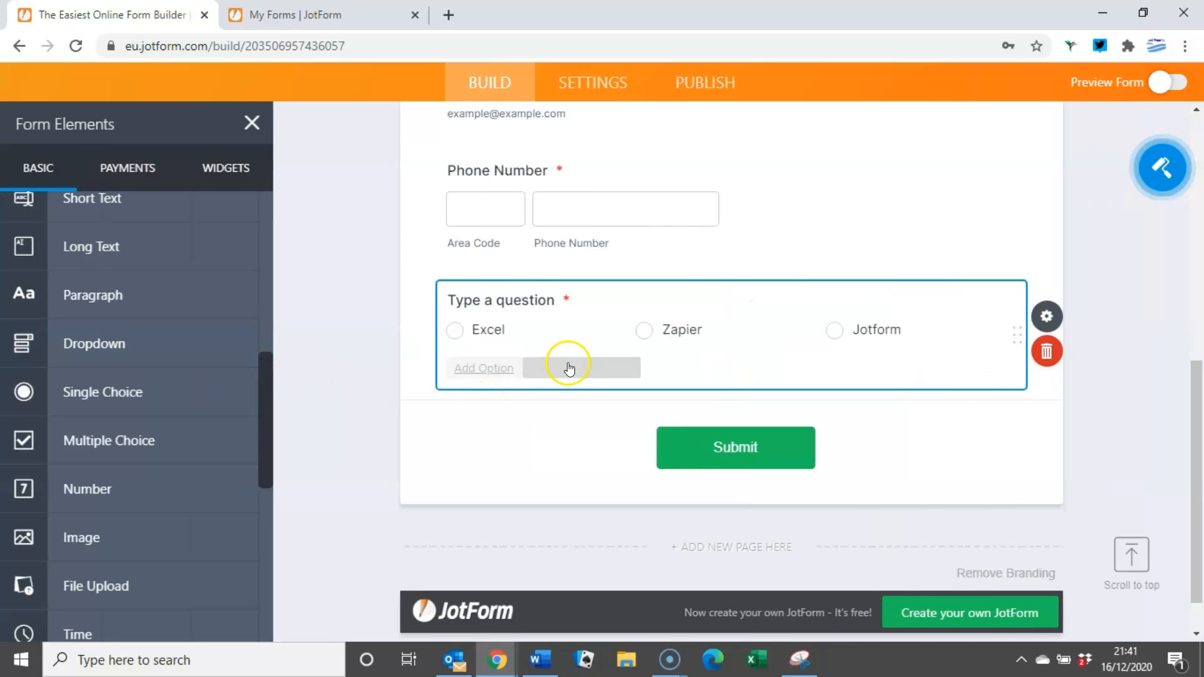
pyautogui.moveTo(142, 400); pyautogui.dragTo(559, 427)
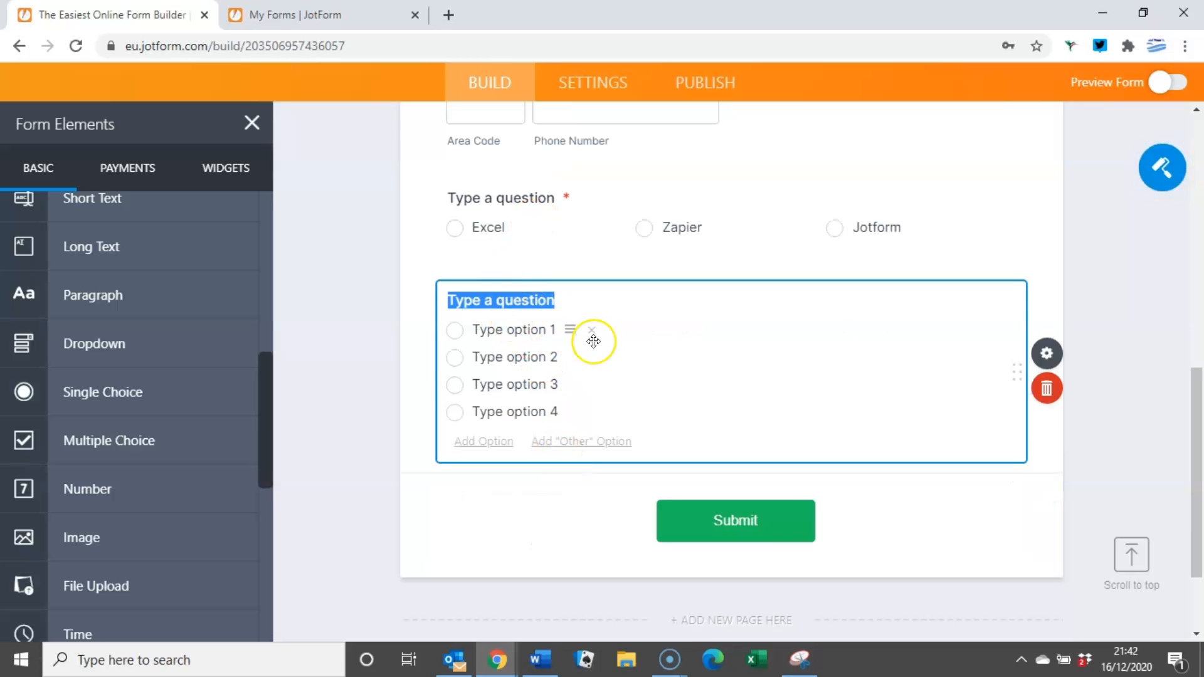
pyautogui.click(1044, 355)
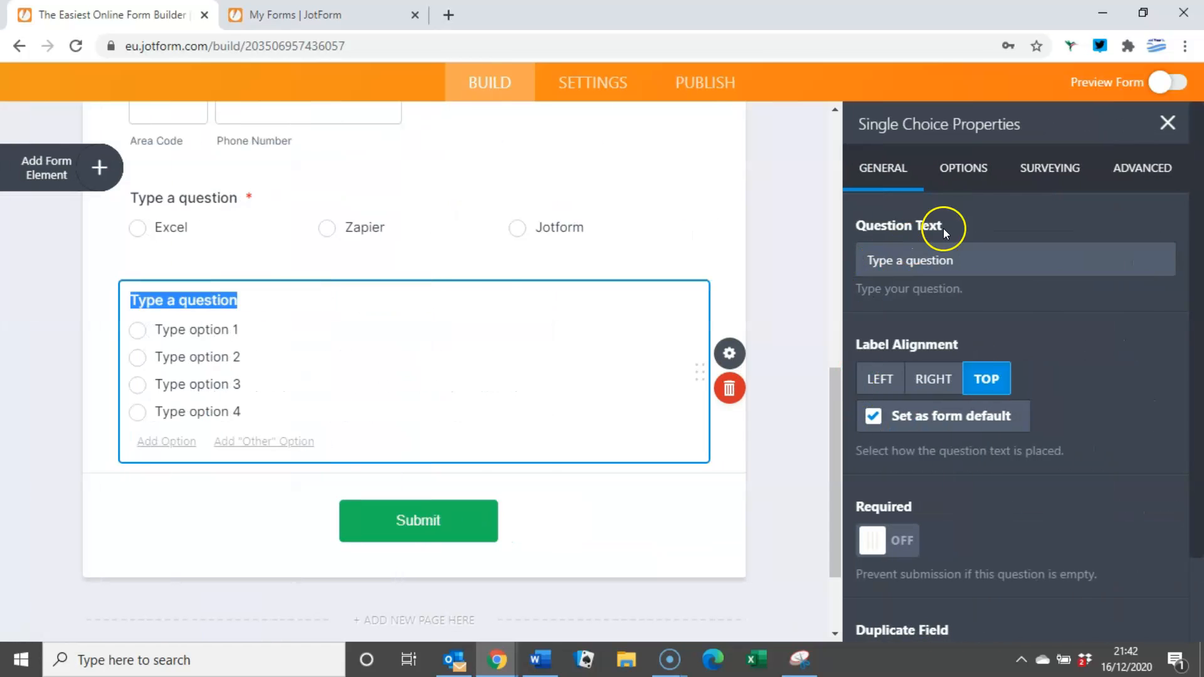
# Replace the second Single Choice question's placeholder options with Beginnner, Intermediate and Advanced.
pyautogui.click(963, 168)
pyautogui.moveTo(1005, 296); pyautogui.dragTo(858, 229)
pyautogui.write('Beginnner')
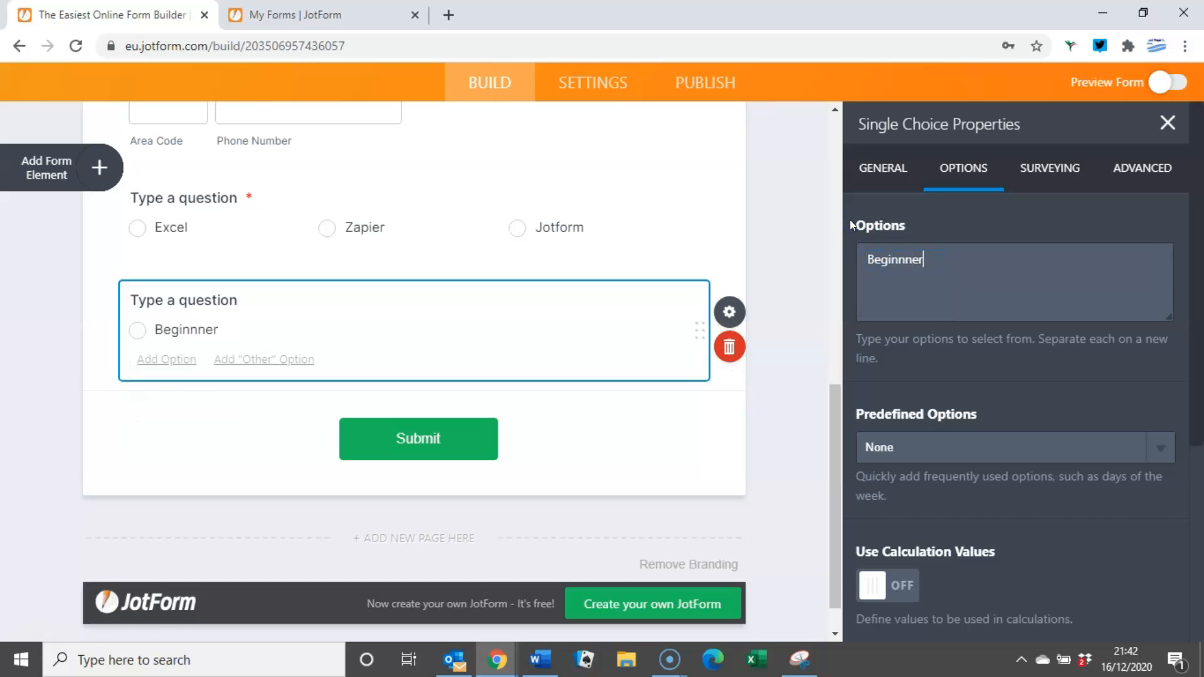
pyautogui.press('Return')
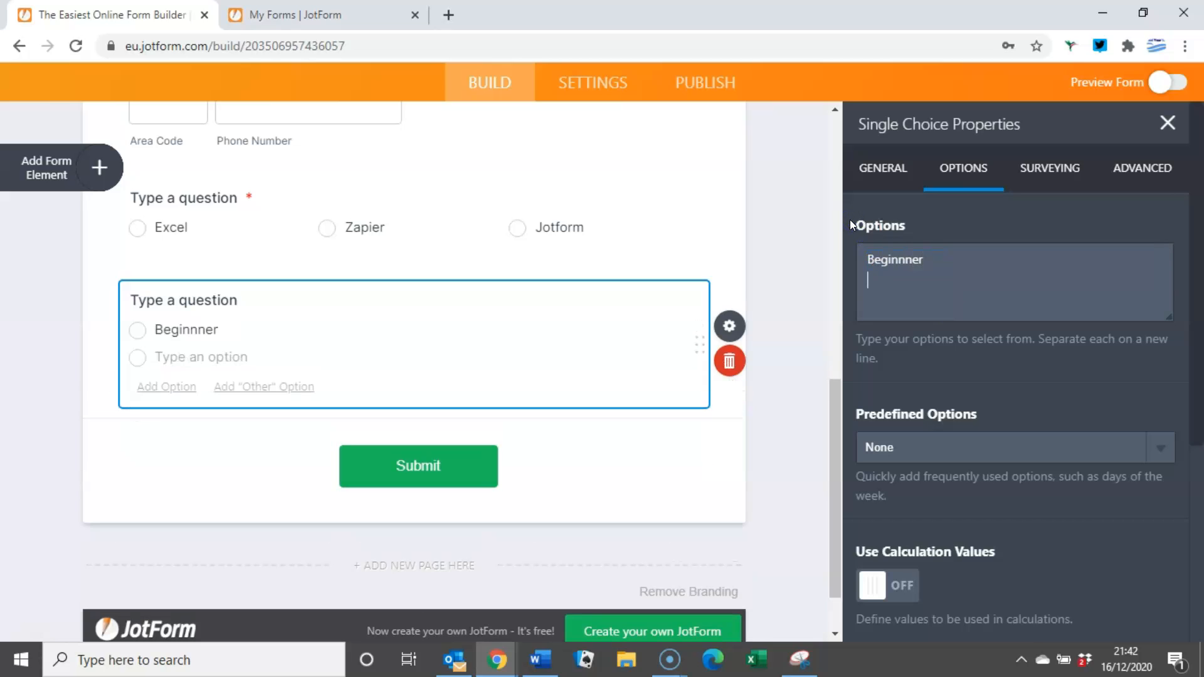
pyautogui.write('Intermd')
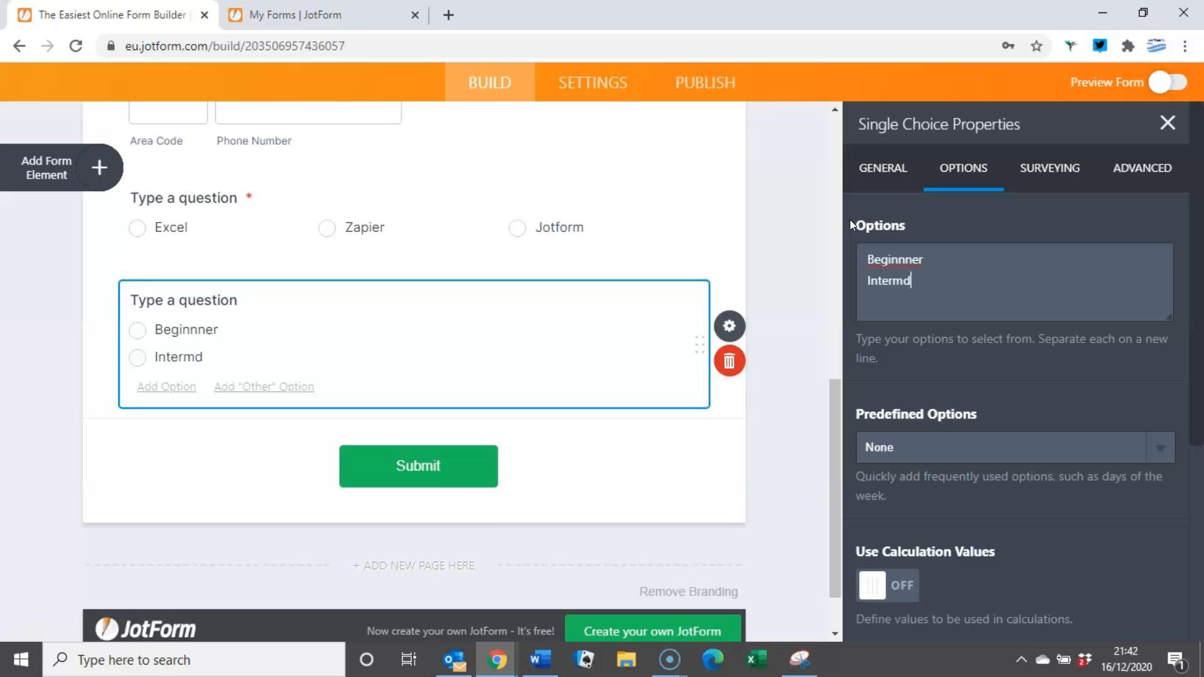
pyautogui.press('BackSpace')
pyautogui.write('ediate')
pyautogui.press('Return')
pyautogui.write('A')
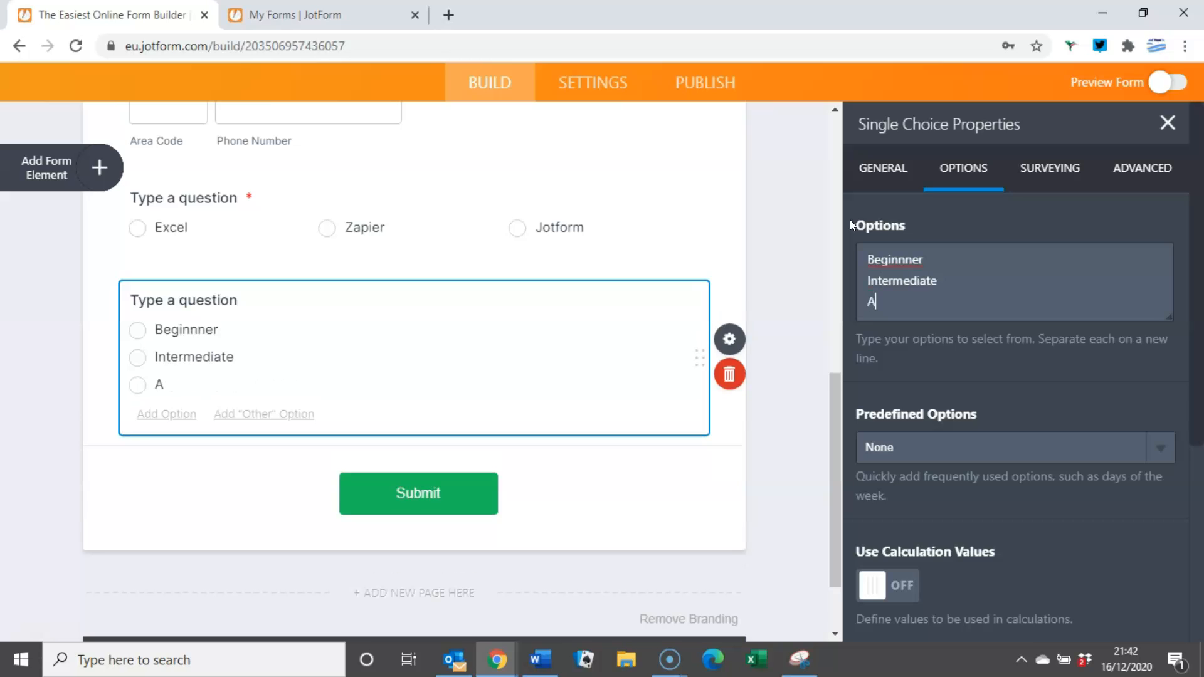
pyautogui.write('dvanced')
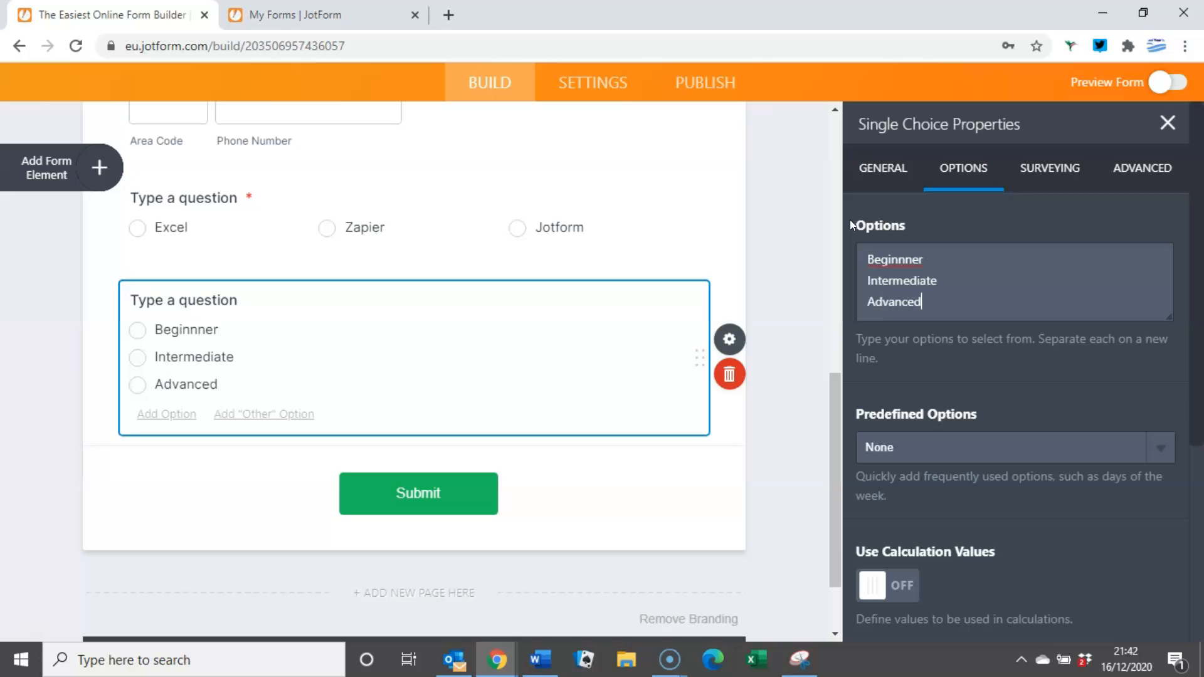
# Make the skill level question with the Beginnner, Intermediate and Advanced options required.
pyautogui.scroll(-3, 956, 551)
pyautogui.scroll(3, 924, 417)
pyautogui.click(884, 168)
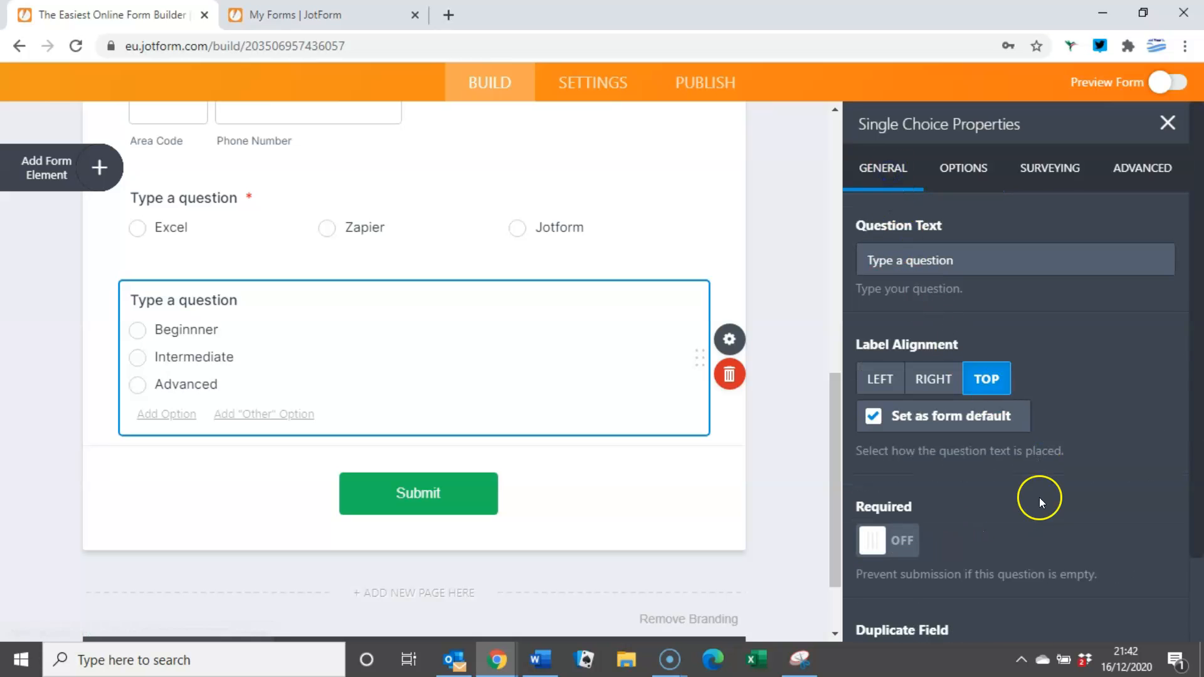
pyautogui.click(907, 540)
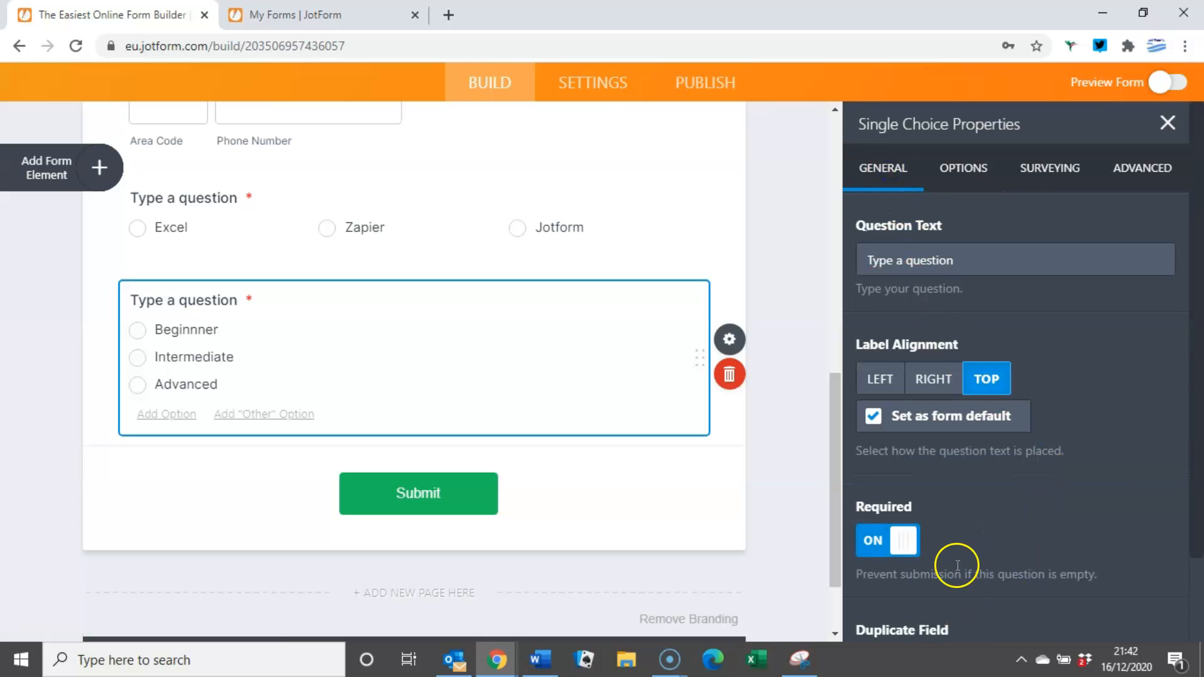
# Spread the Beginnner, Intermediate and Advanced options across 3 columns.
pyautogui.scroll(-2, 985, 492)
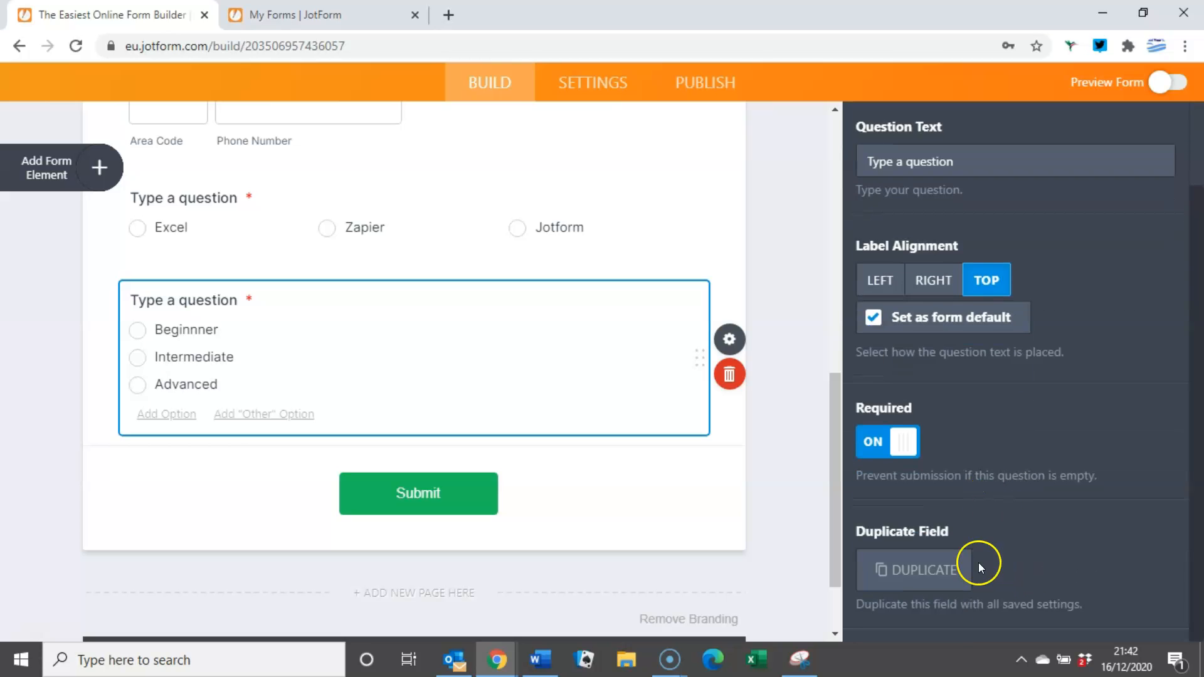
pyautogui.scroll(2, 940, 437)
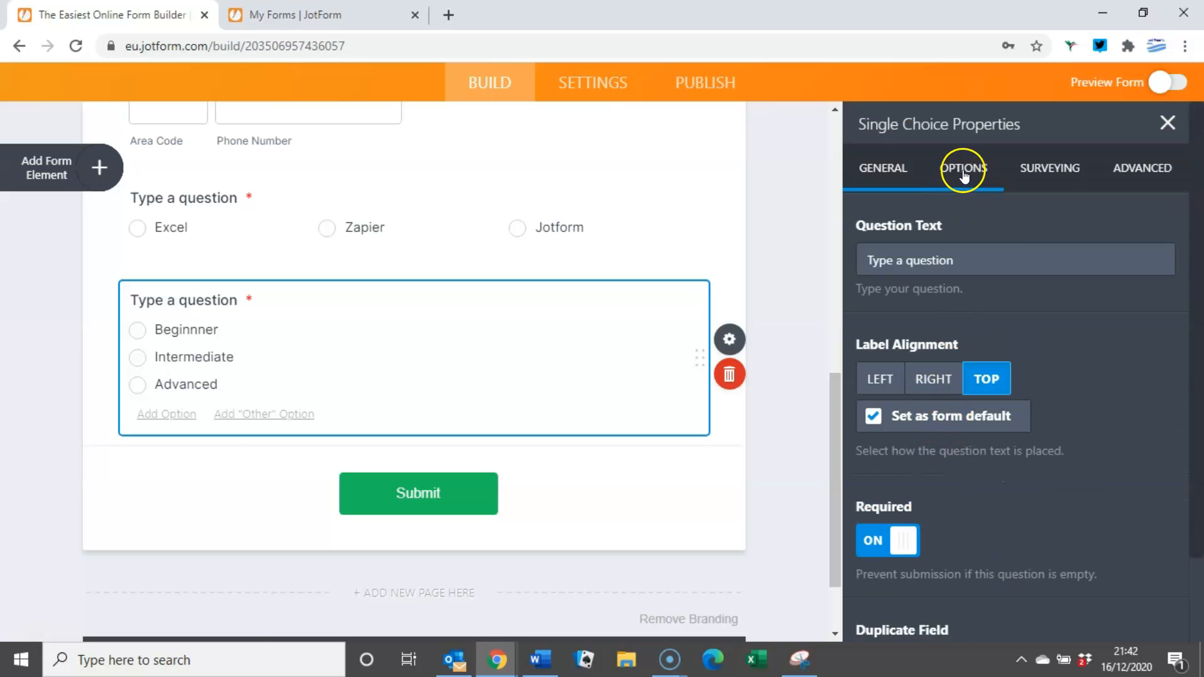
pyautogui.click(963, 168)
pyautogui.scroll(-5, 1056, 519)
pyautogui.click(903, 546)
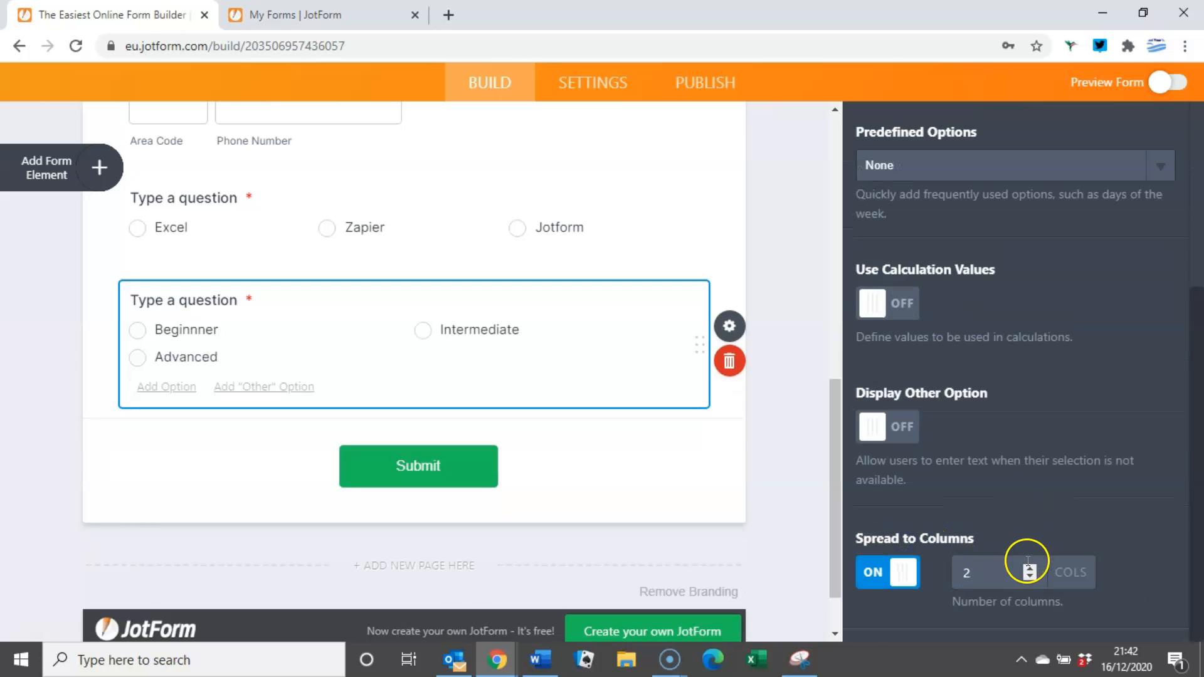
pyautogui.click(1030, 566)
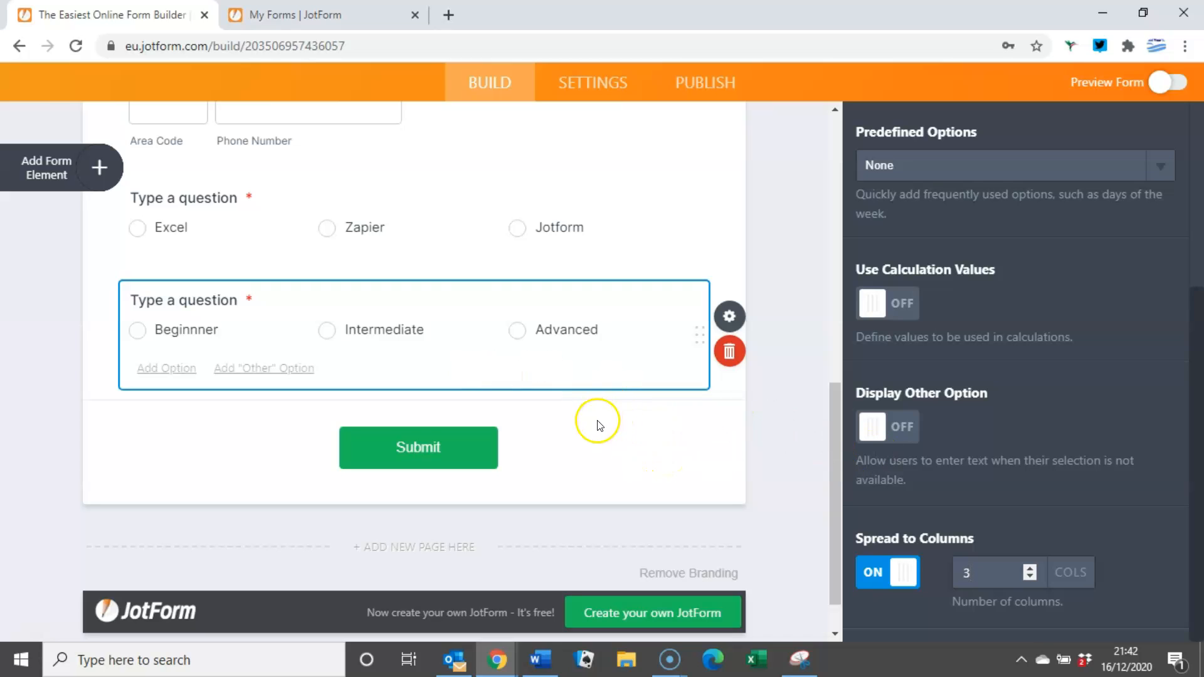
# Hide the skill level question from the form through its advanced properties.
pyautogui.scroll(5, 917, 430)
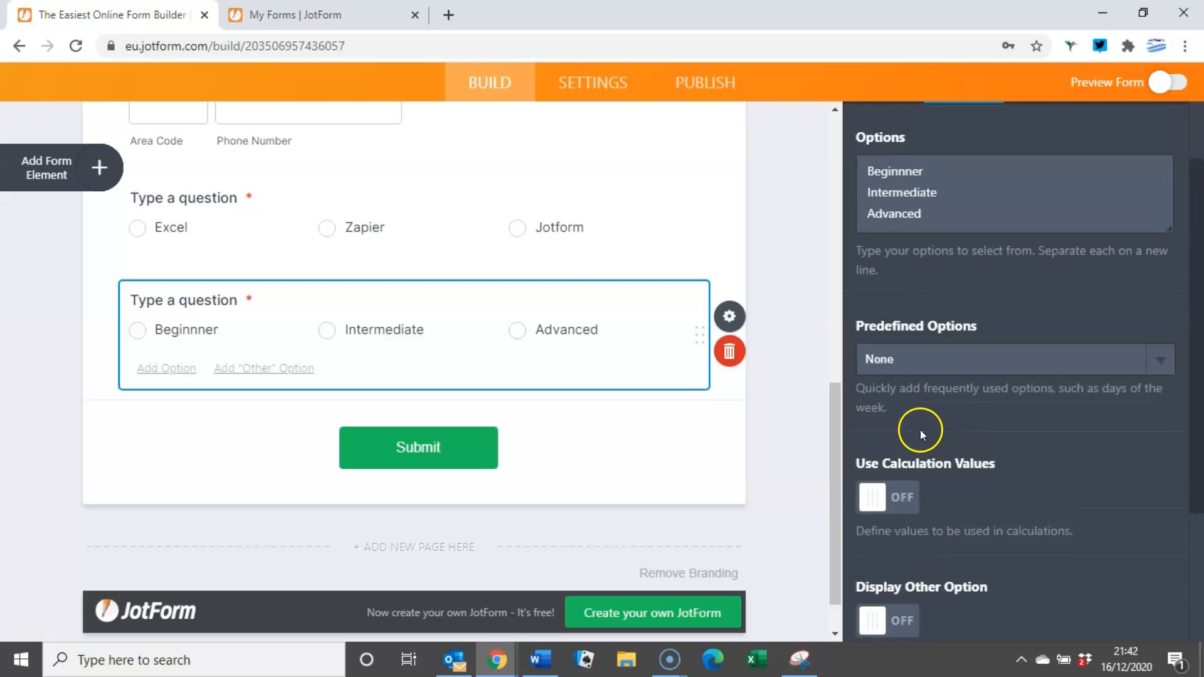
pyautogui.click(1134, 152)
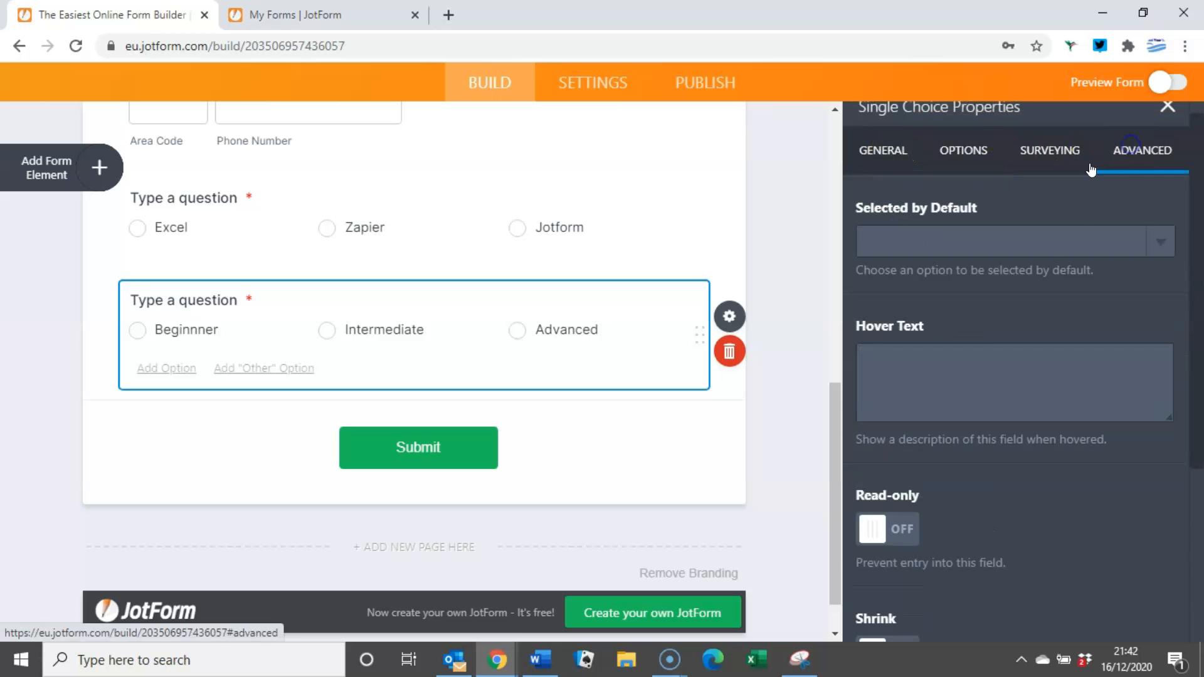
pyautogui.scroll(-2, 1013, 332)
pyautogui.scroll(-3, 1005, 355)
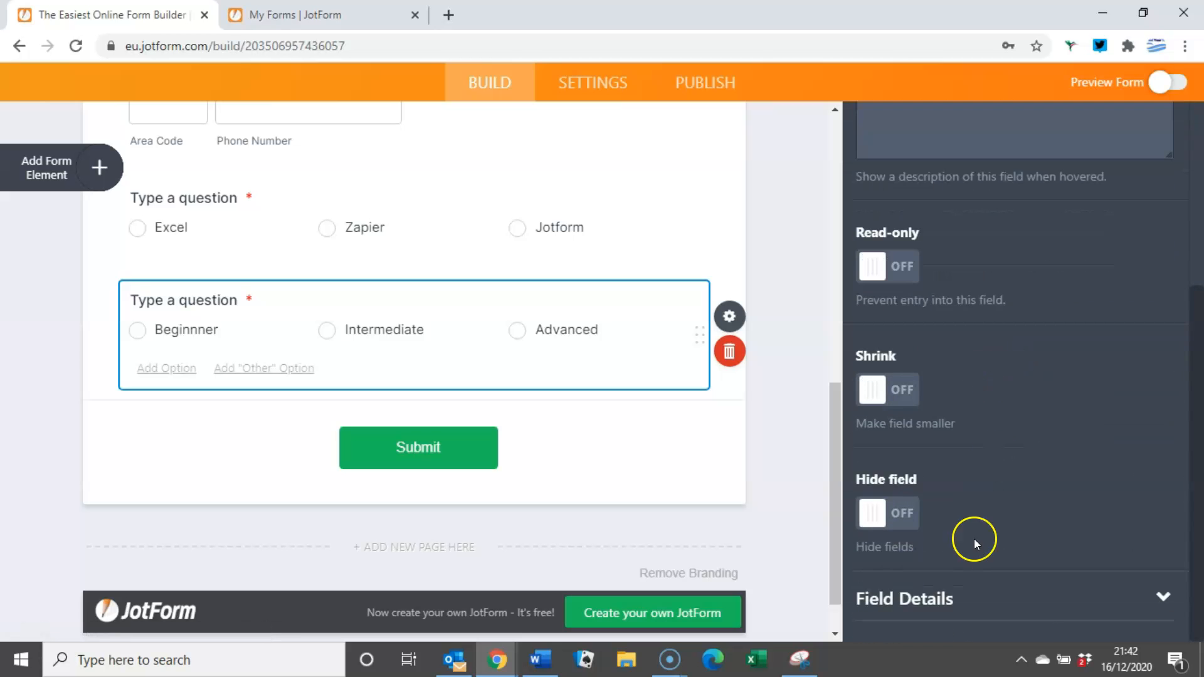
pyautogui.click(895, 515)
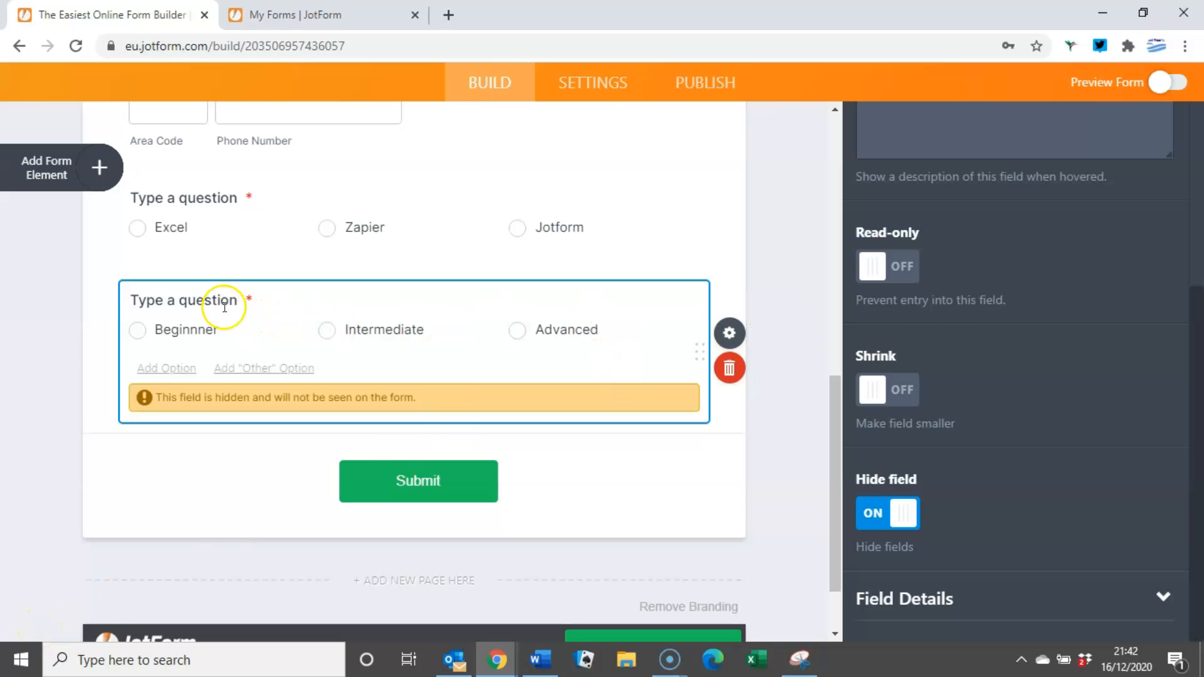
# Set the hidden skill level question's text to "What do you consider is your leve of knowledge?".
pyautogui.scroll(5, 1020, 288)
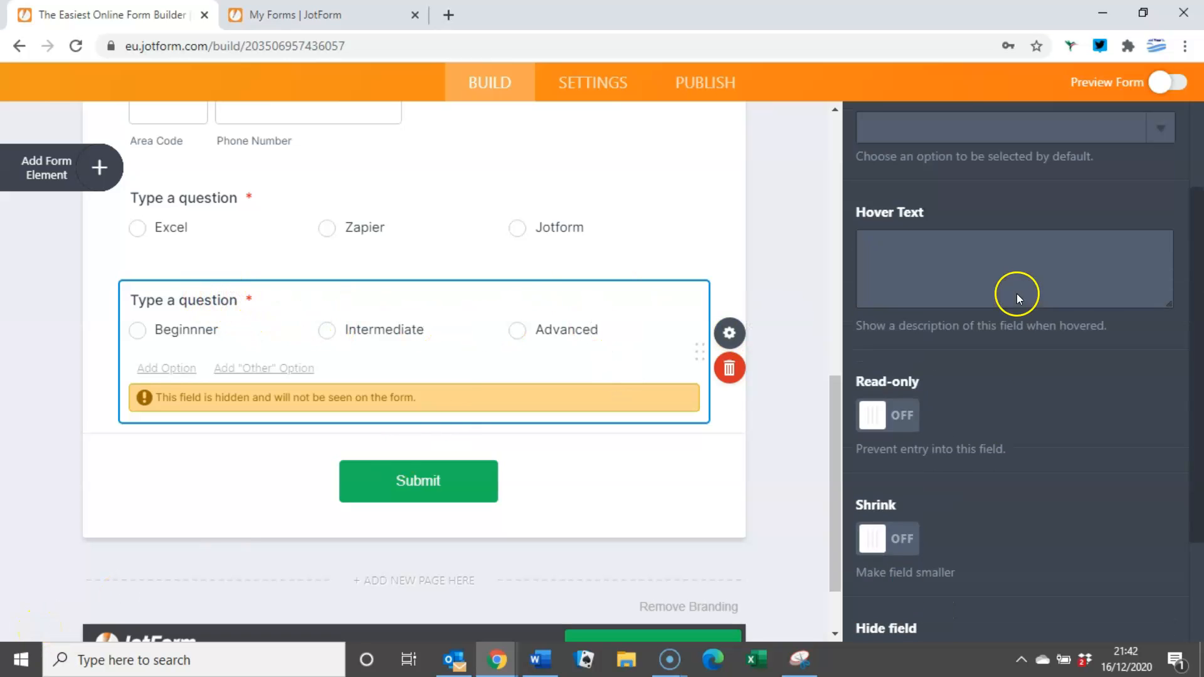
pyautogui.click(884, 166)
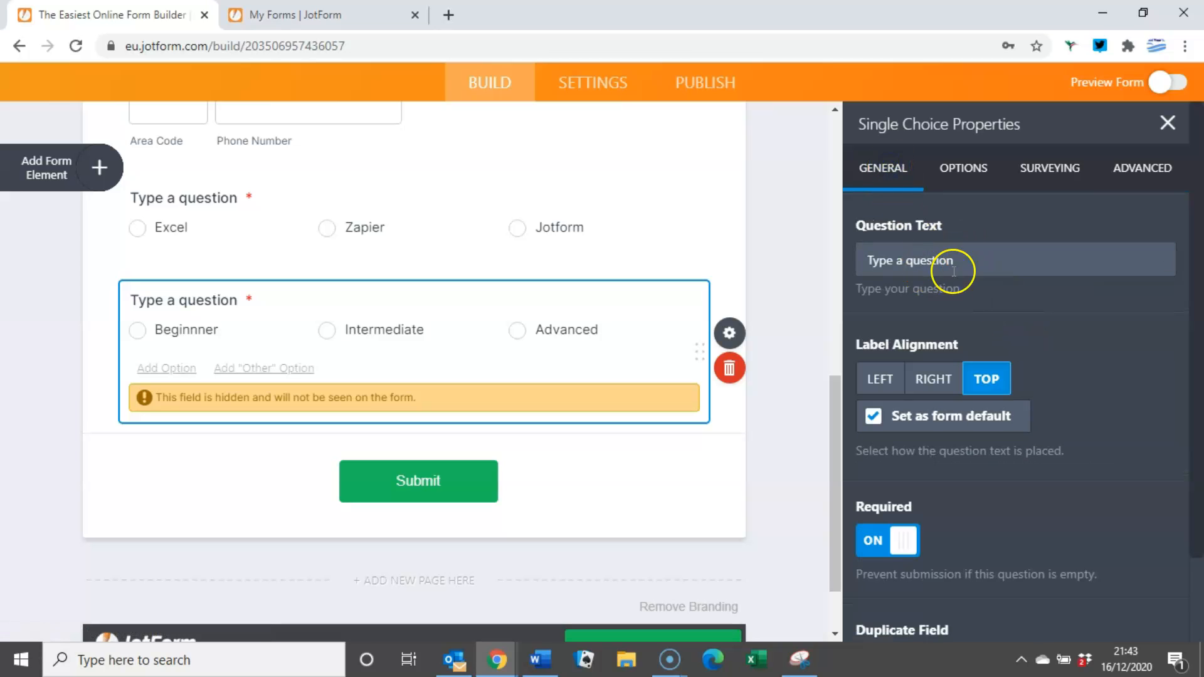
pyautogui.moveTo(960, 257); pyautogui.dragTo(841, 252)
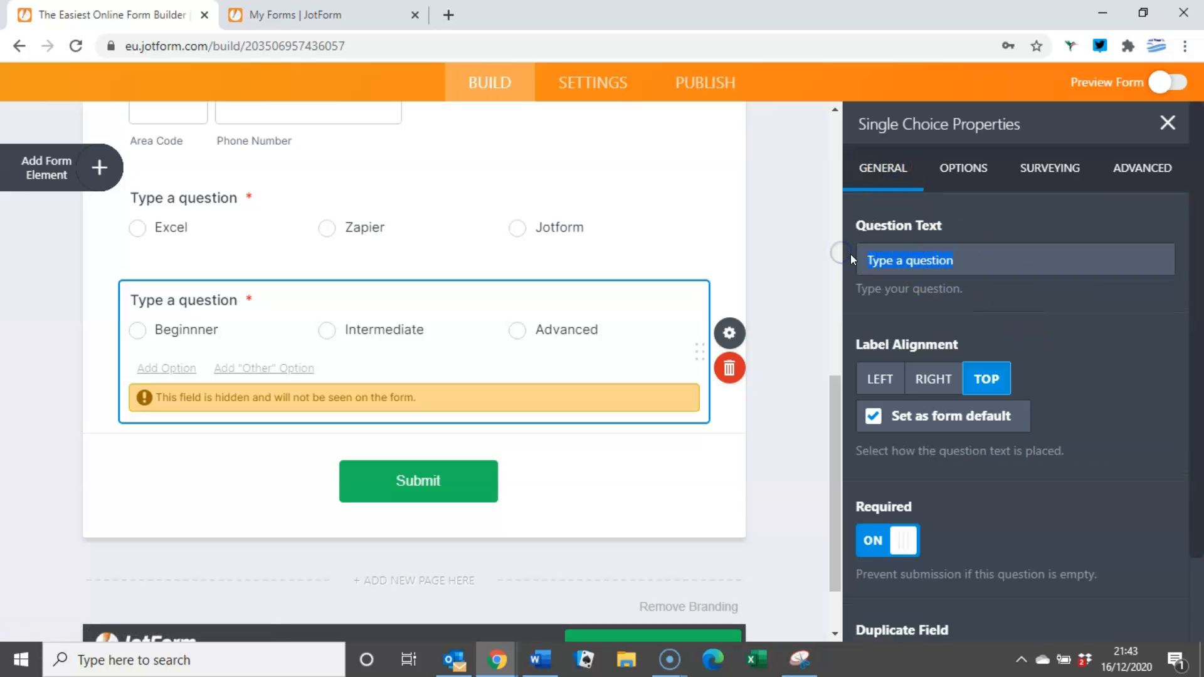
pyautogui.write('What ')
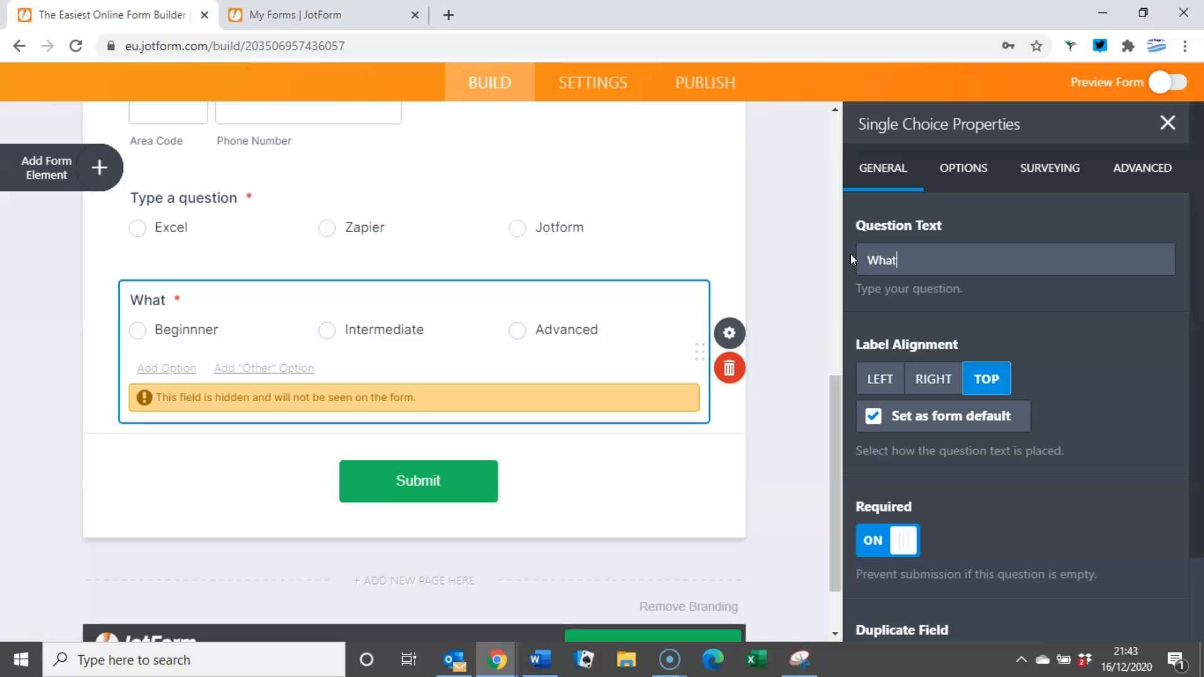
pyautogui.write('do you con')
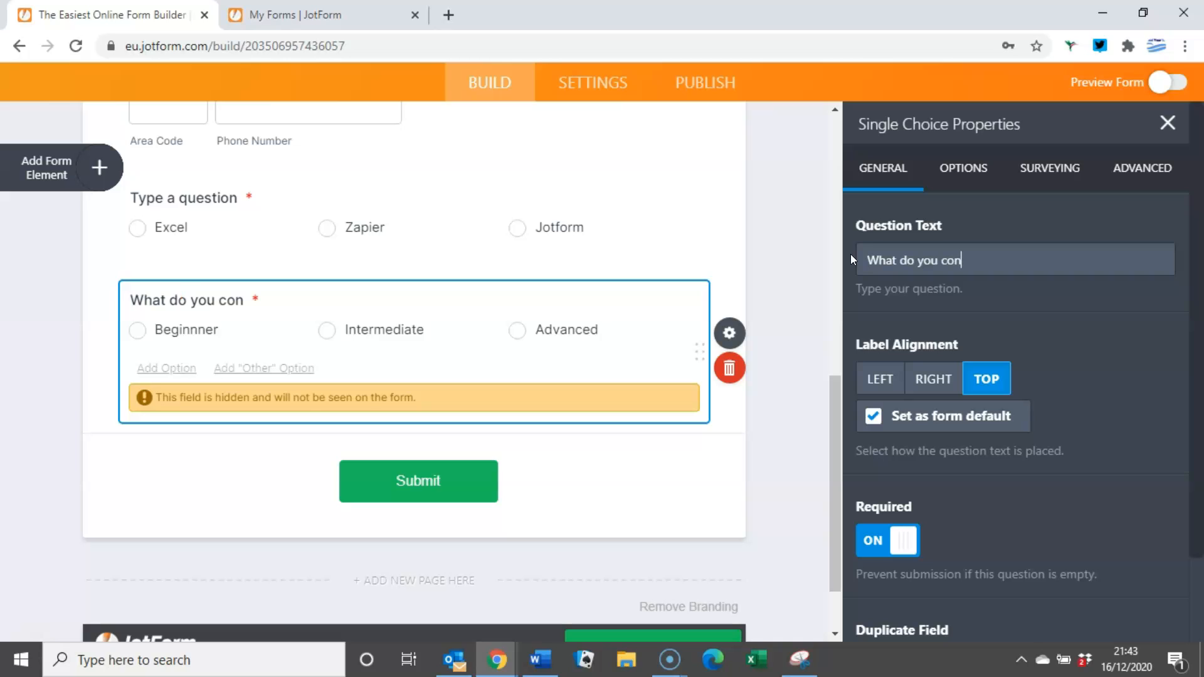
pyautogui.write('sider is your ')
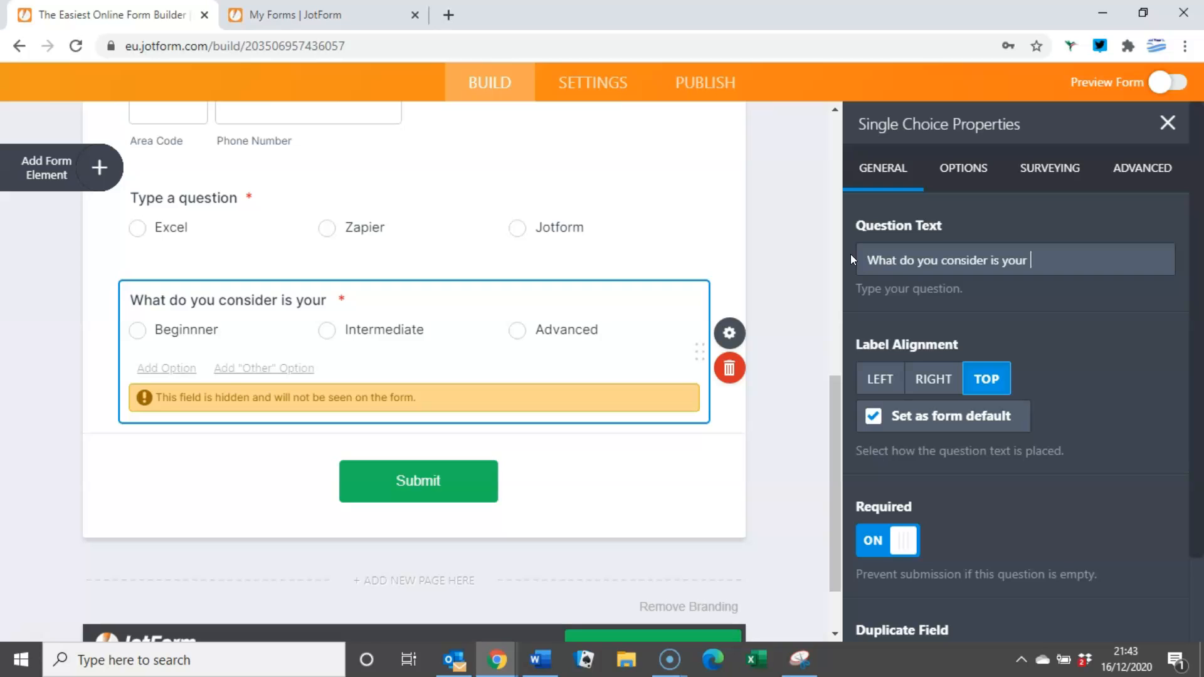
pyautogui.write('leve of knowledge?')
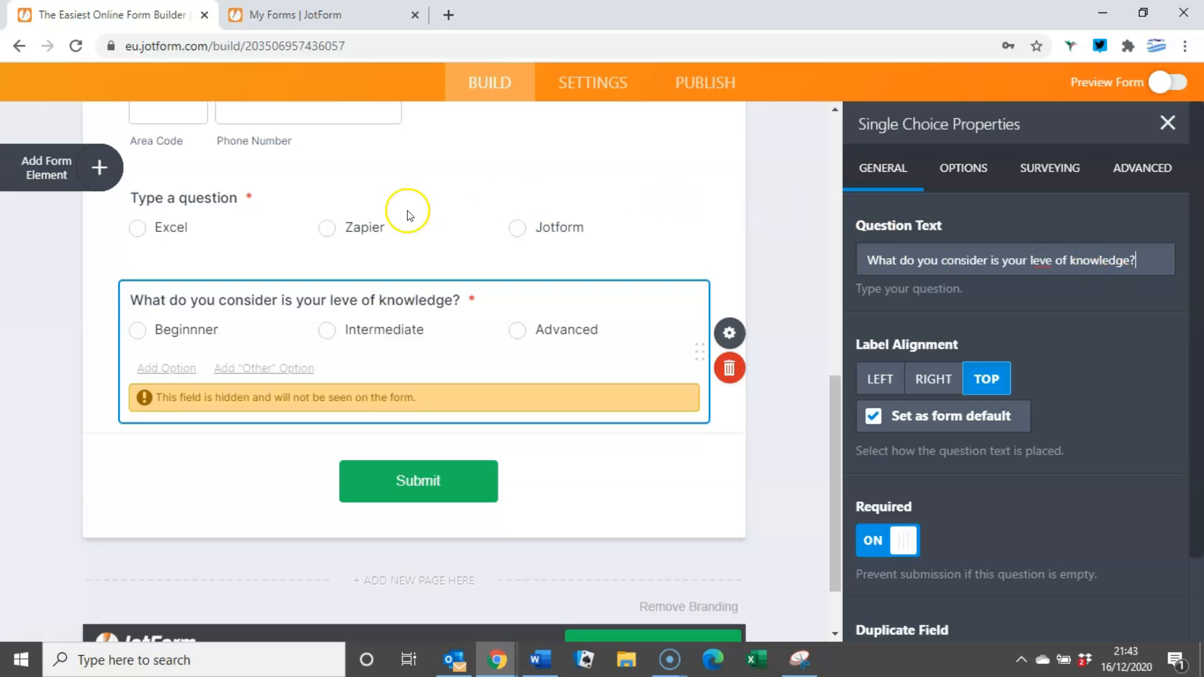
# Set the text of the question with Excel, Zapier and Jotform options to "Which of our services are you interested in?".
pyautogui.click(241, 203)
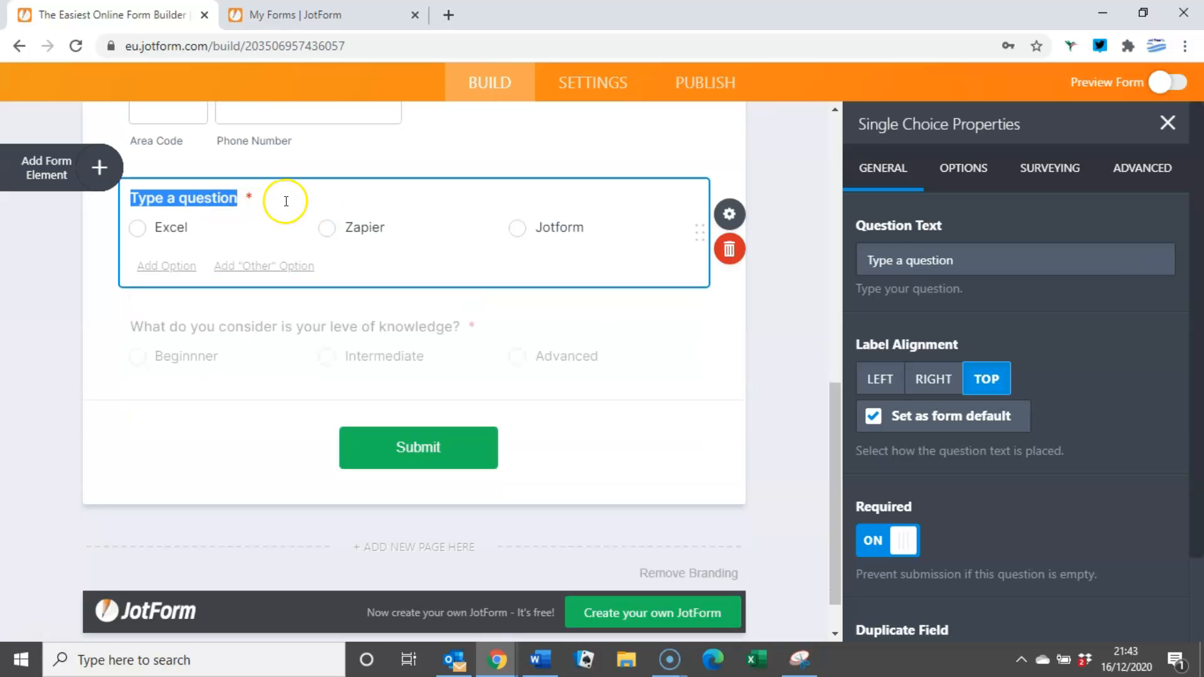
pyautogui.moveTo(949, 261); pyautogui.dragTo(798, 269)
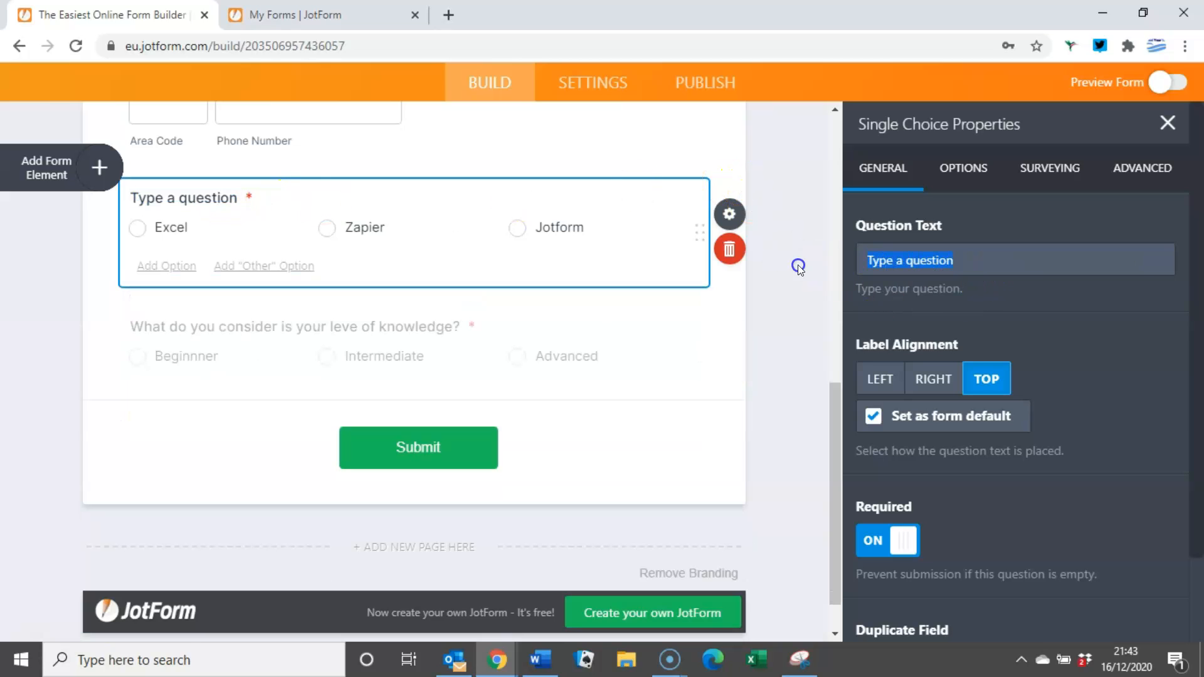
pyautogui.write('Which i')
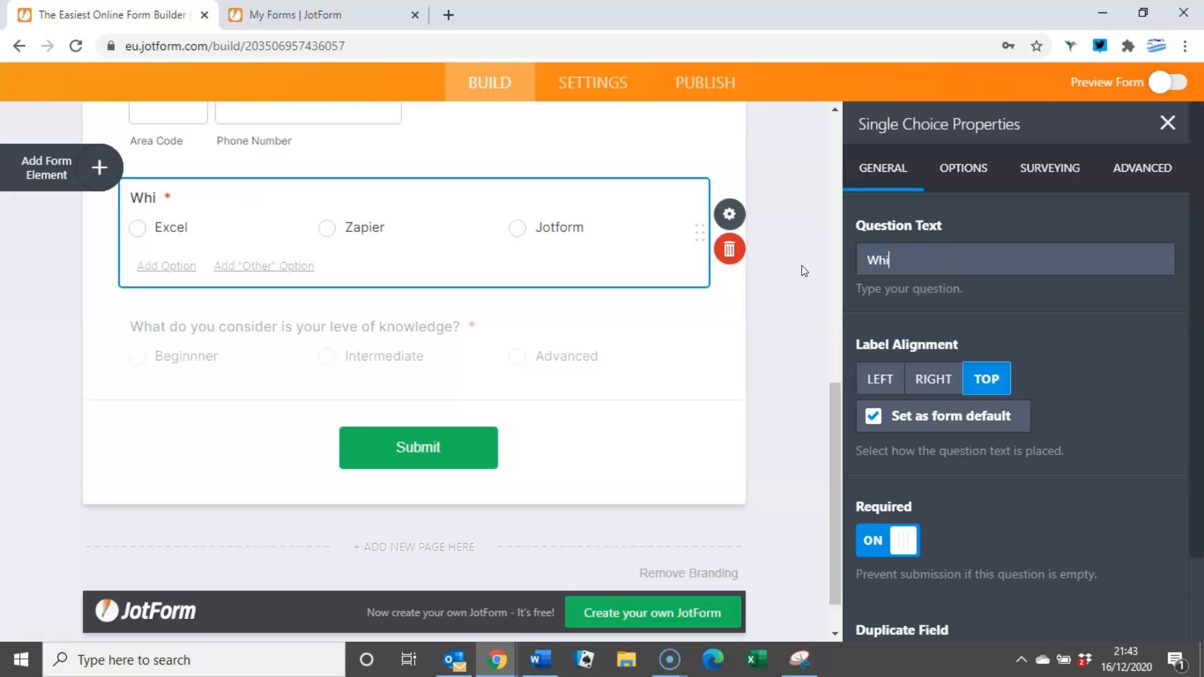
pyautogui.press('BackSpace')
pyautogui.write('of our servcies')
pyautogui.press('BackSpace')
pyautogui.press('BackSpace')
pyautogui.press('BackSpace')
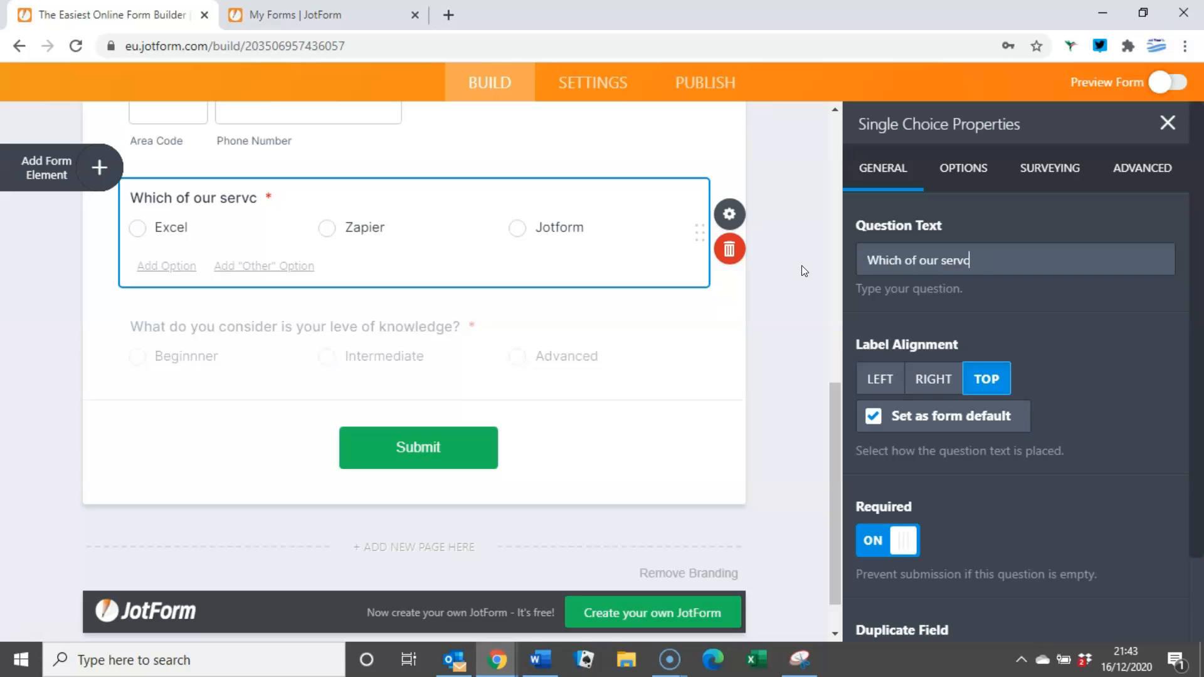
pyautogui.press('BackSpace')
pyautogui.write('i')
pyautogui.write('ces are you ')
pyautogui.write('intersted ')
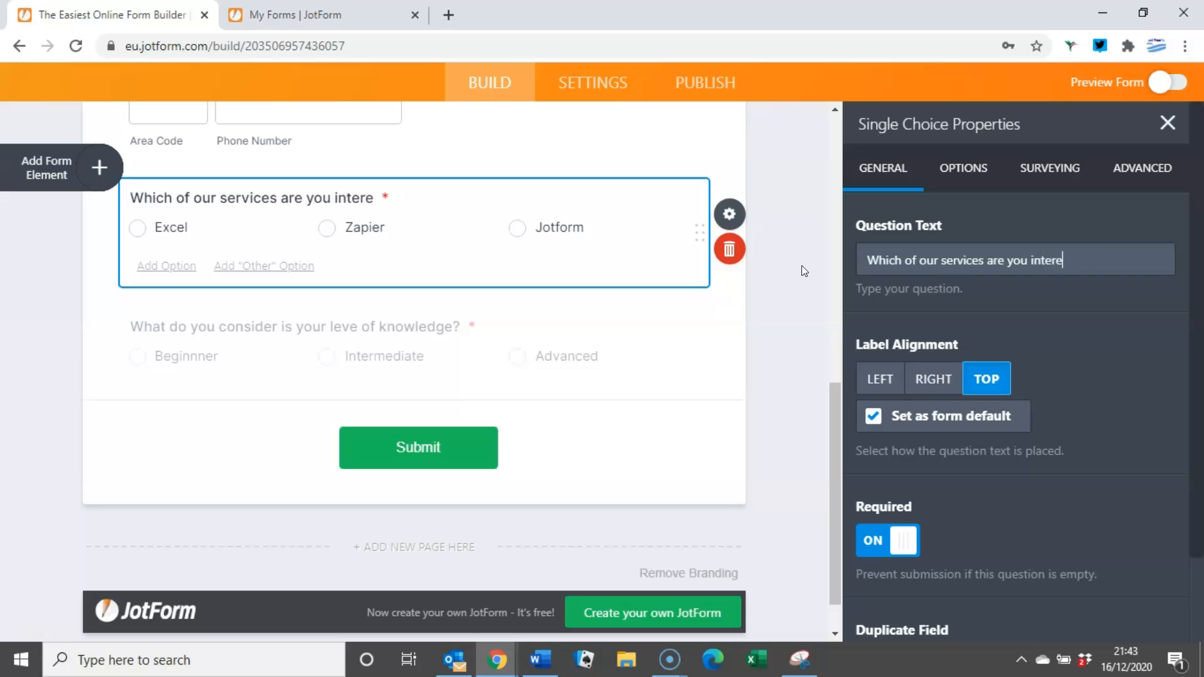
pyautogui.write('d in?')
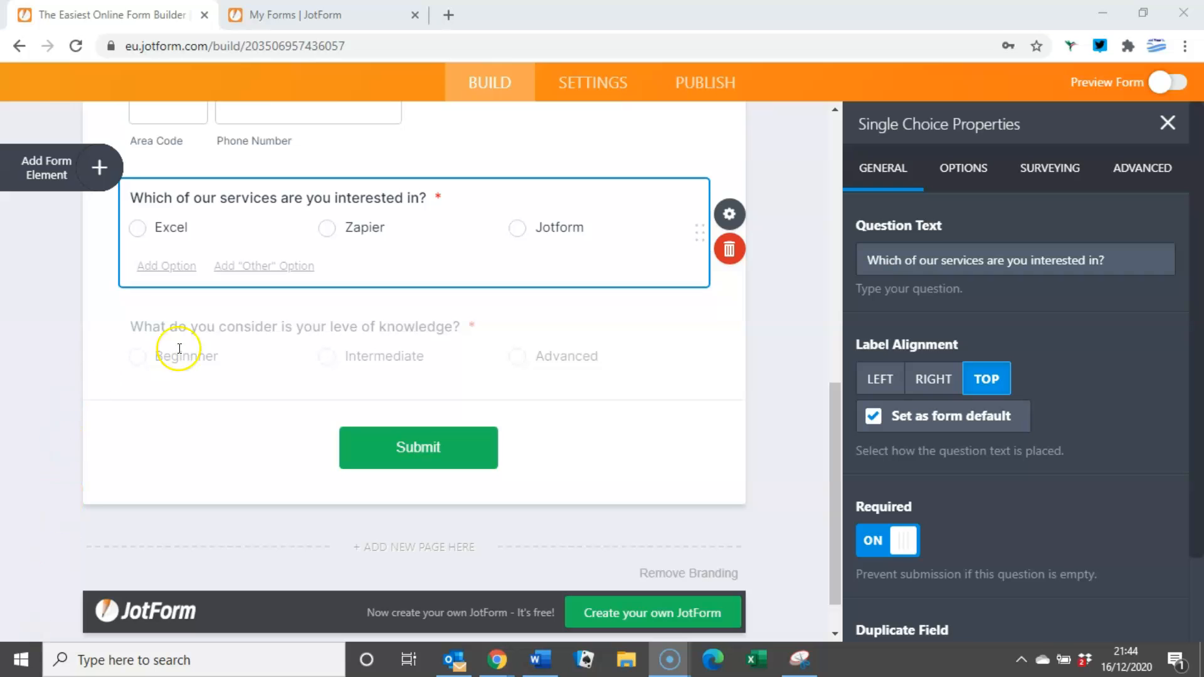
# Correct the misspelled word "leve" to "level" in the hidden knowledge question's text.
pyautogui.click(269, 326)
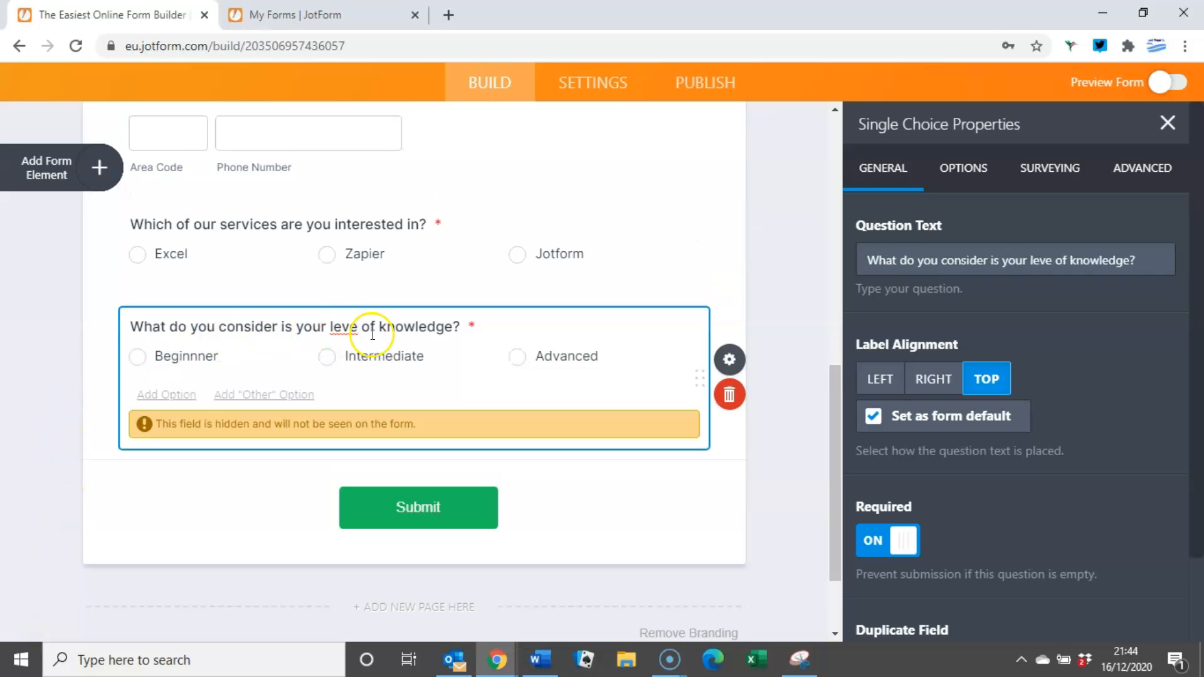
pyautogui.click(1051, 259)
pyautogui.write('l')
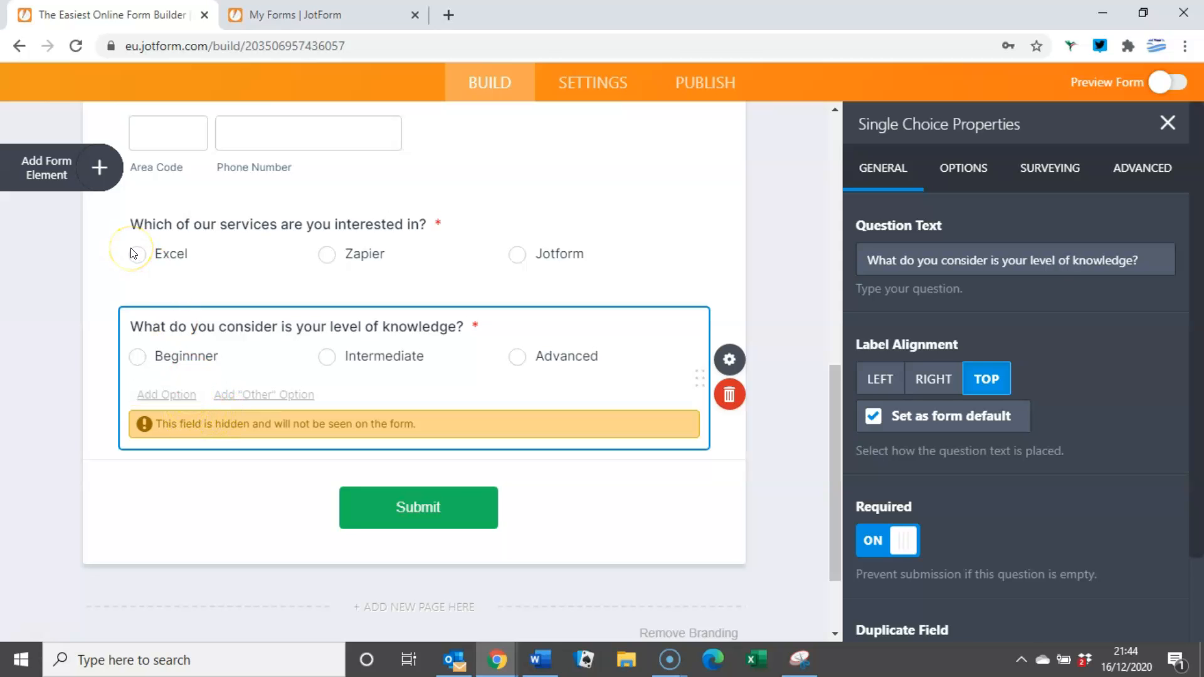
# Add a Date Picker element between the level of knowledge question and the Submit button.
pyautogui.click(99, 171)
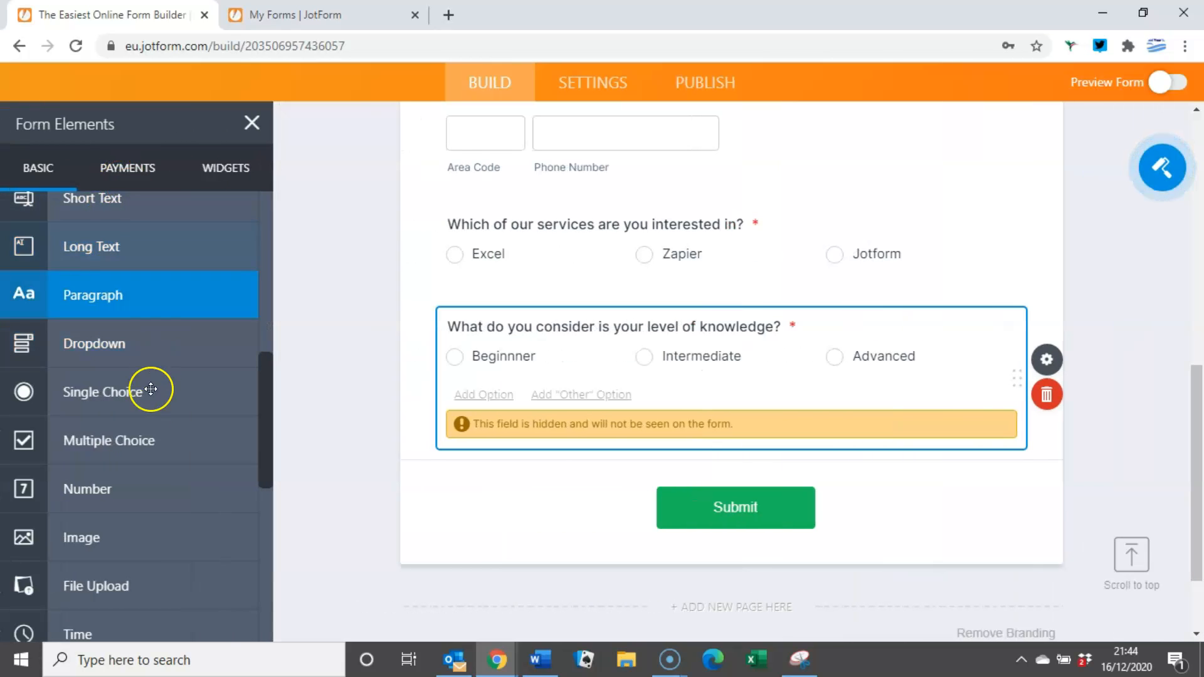
pyautogui.scroll(-3, 167, 479)
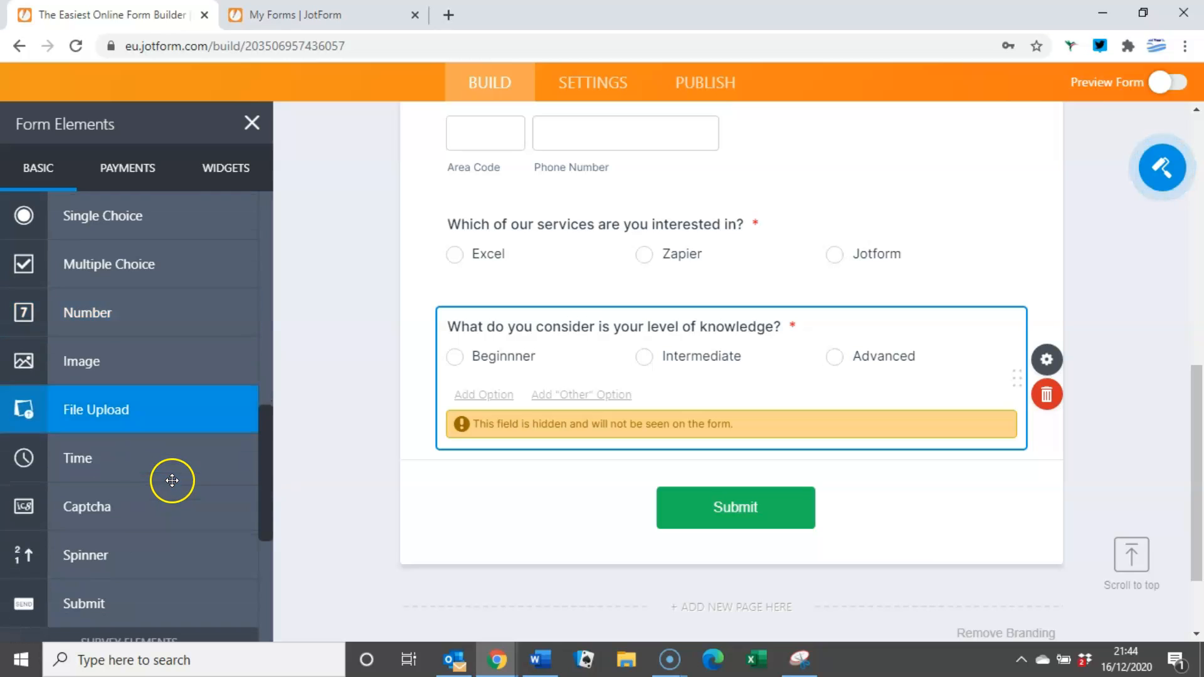
pyautogui.scroll(-4, 171, 475)
pyautogui.scroll(4, 175, 464)
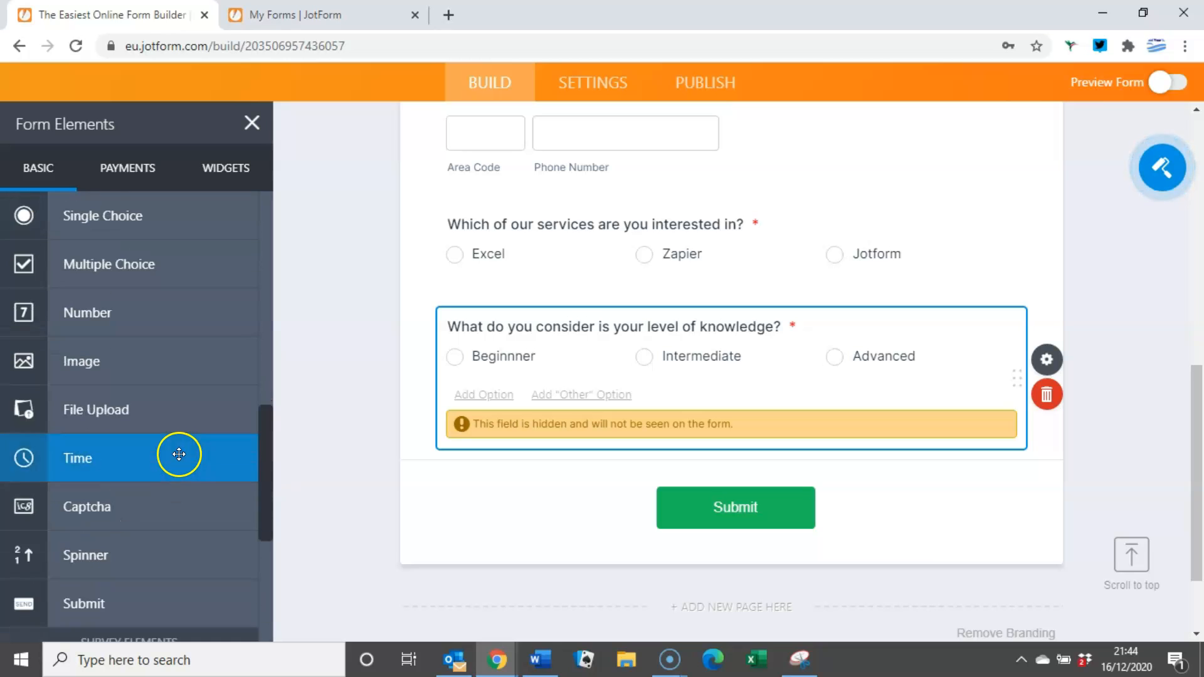
pyautogui.scroll(4, 177, 452)
pyautogui.scroll(1, 174, 487)
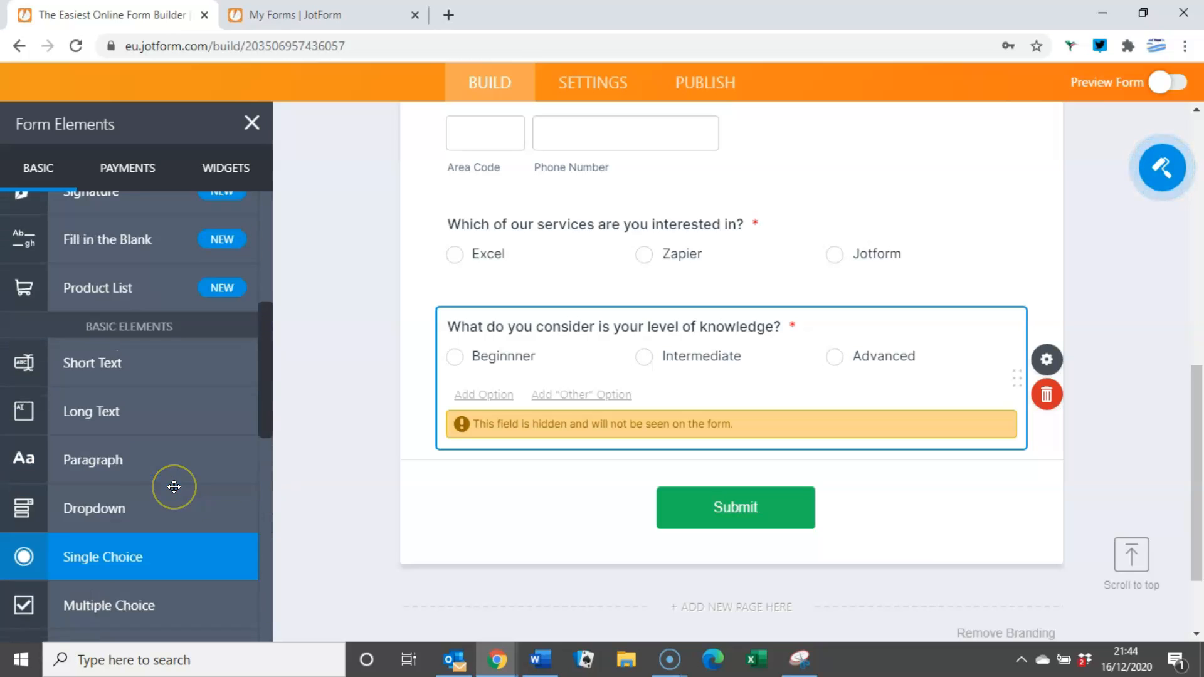
pyautogui.scroll(5, 174, 487)
pyautogui.moveTo(113, 367); pyautogui.dragTo(583, 486)
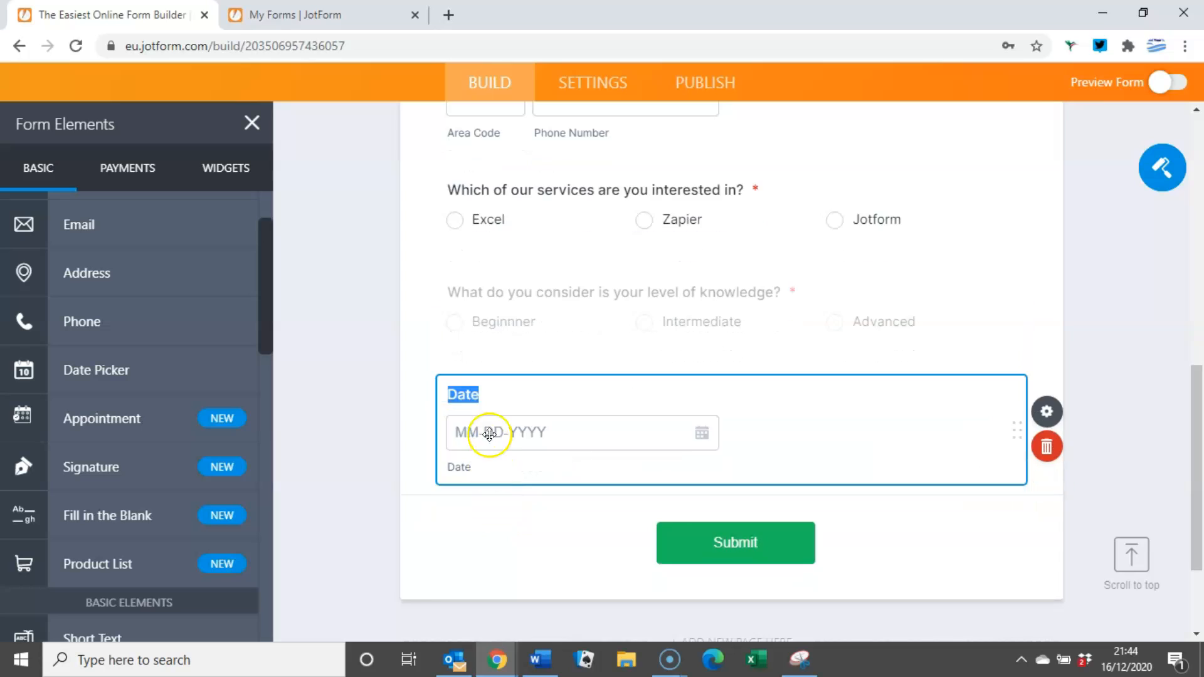
# Replace the new date field's label with "When is a good time to contact you?".
pyautogui.scroll(-1, 489, 434)
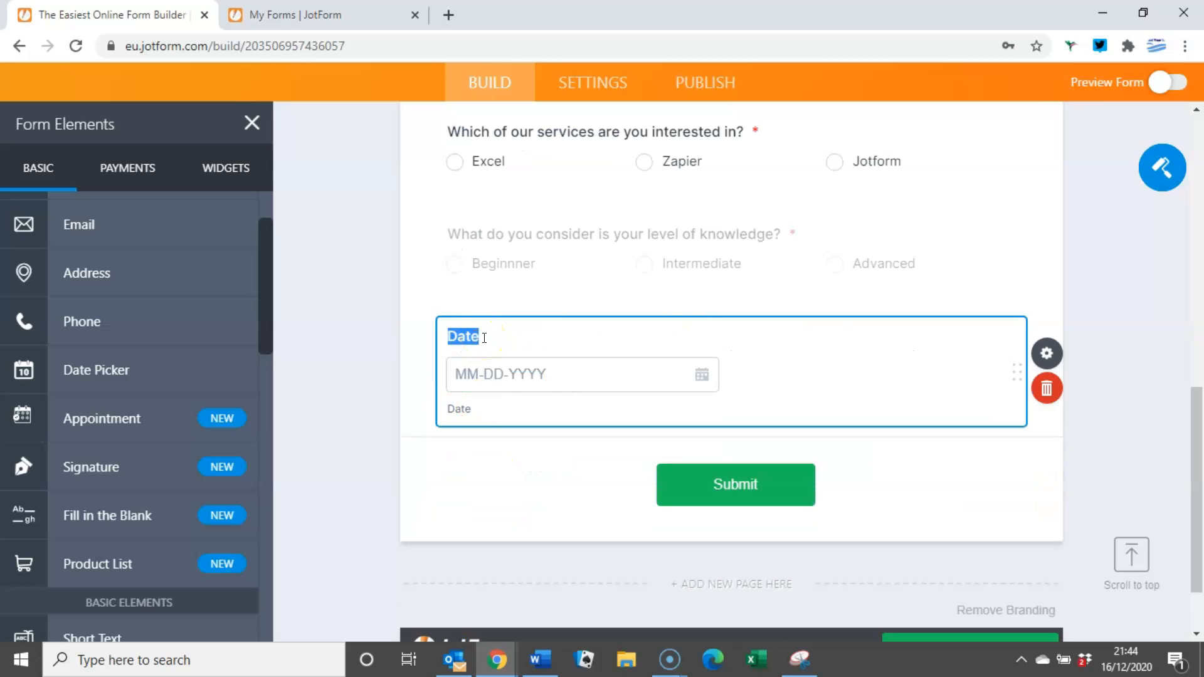
pyautogui.write('W')
pyautogui.press('BackSpace')
pyautogui.press('BackSpace')
pyautogui.press('BackSpace')
pyautogui.press('BackSpace')
pyautogui.press('BackSpace')
pyautogui.press('BackSpace')
pyautogui.press('BackSpace')
pyautogui.press('BackSpace')
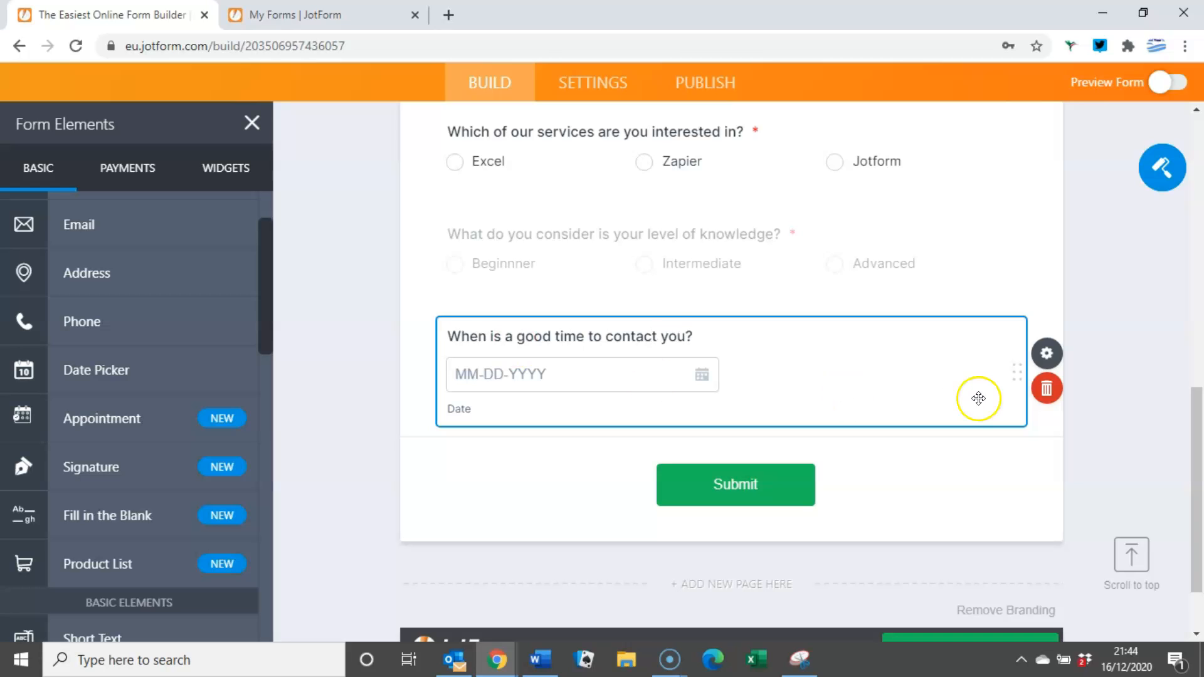
# Enable the contact date question's time field in 24 hour format and set its date format to DD-MM-YYYY.
pyautogui.click(1047, 355)
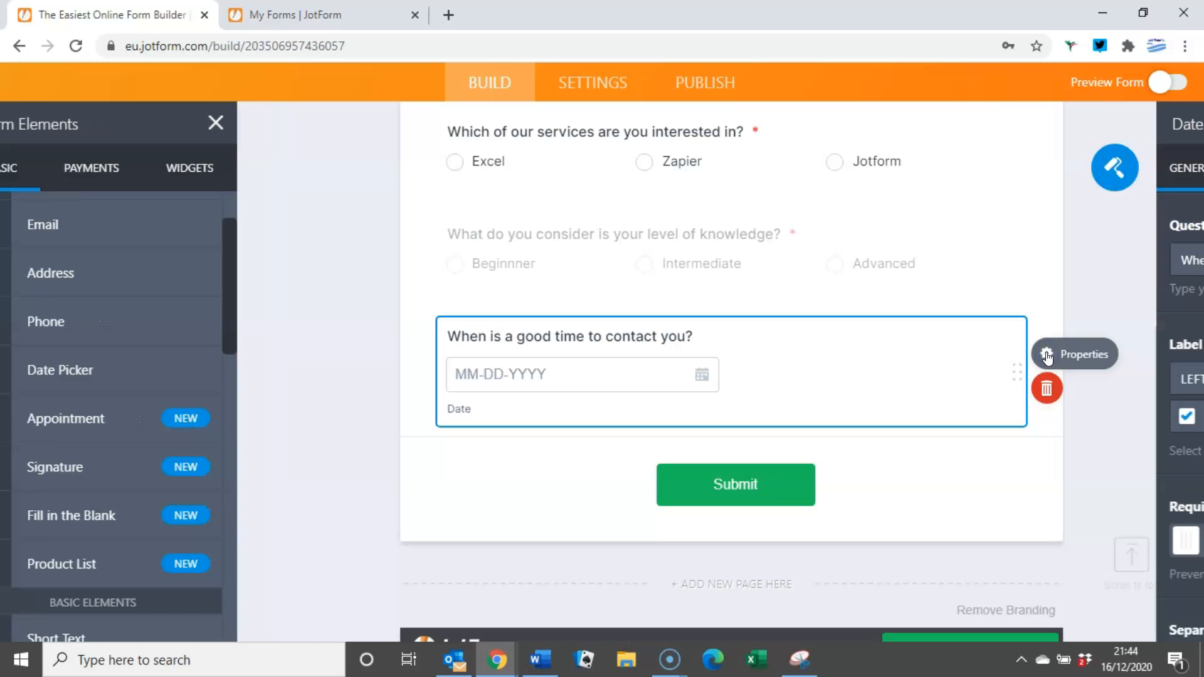
pyautogui.click(1018, 169)
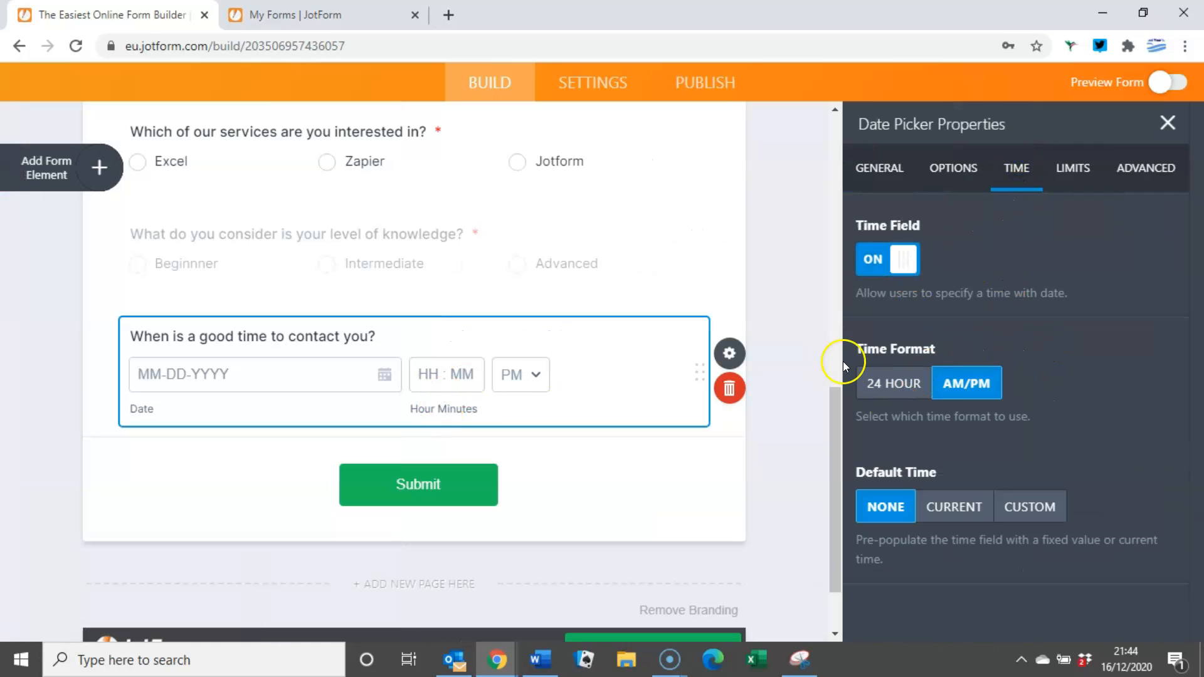
pyautogui.click(866, 388)
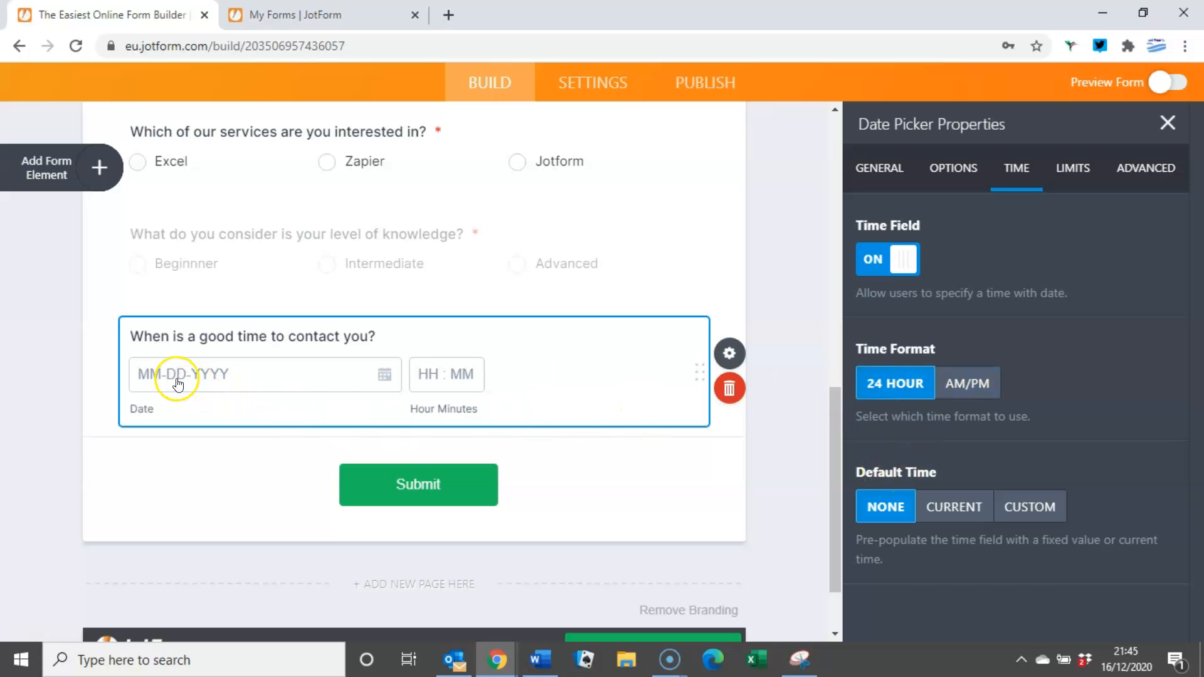
pyautogui.click(952, 170)
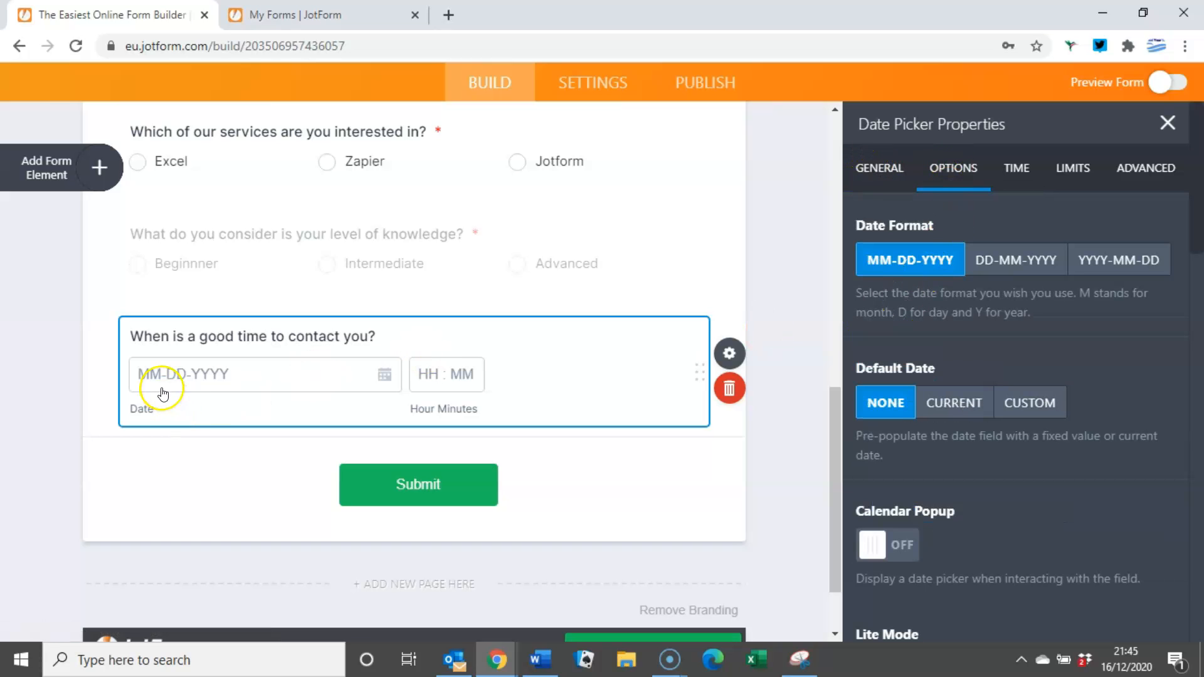
pyautogui.click(1027, 262)
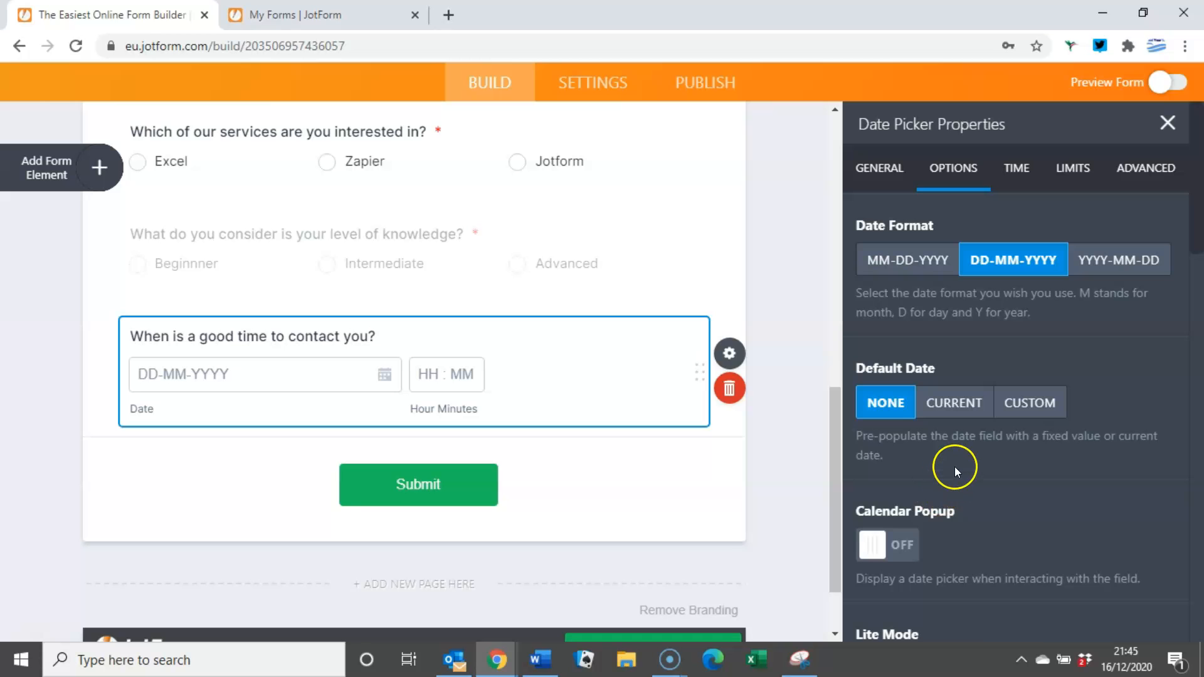
# Add a Long Text element below the contact date question and label it "Any other comments you wish to make?".
pyautogui.click(107, 180)
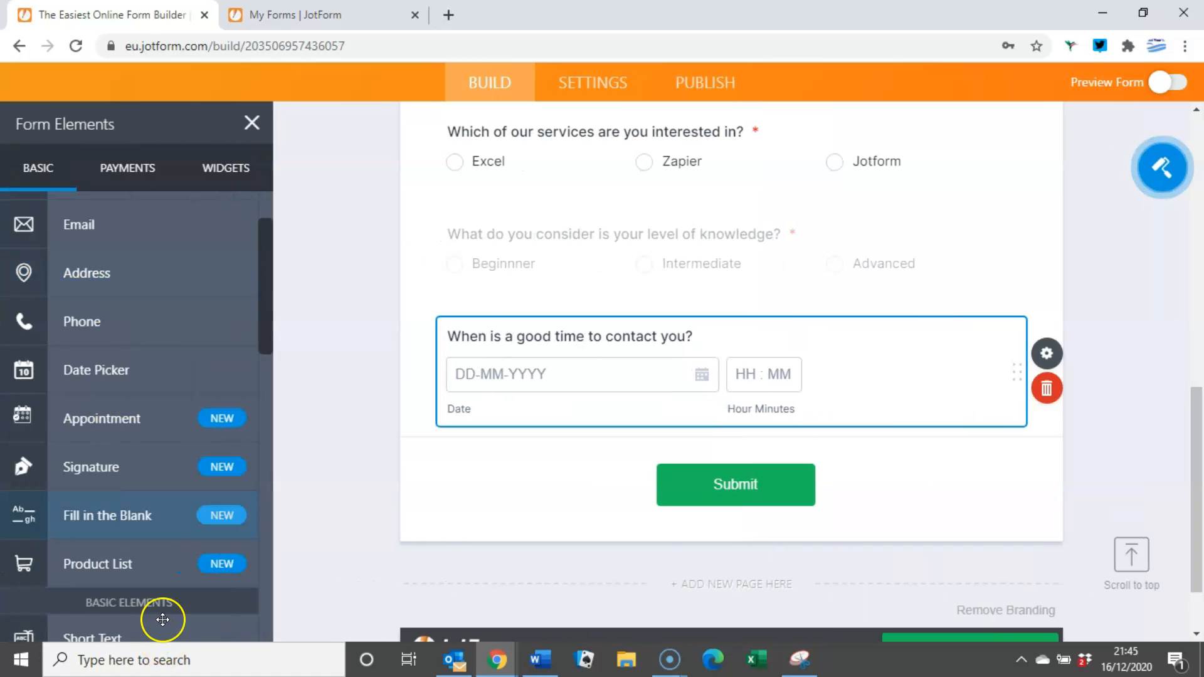
pyautogui.scroll(-2, 161, 621)
pyautogui.moveTo(129, 600); pyautogui.dragTo(564, 458)
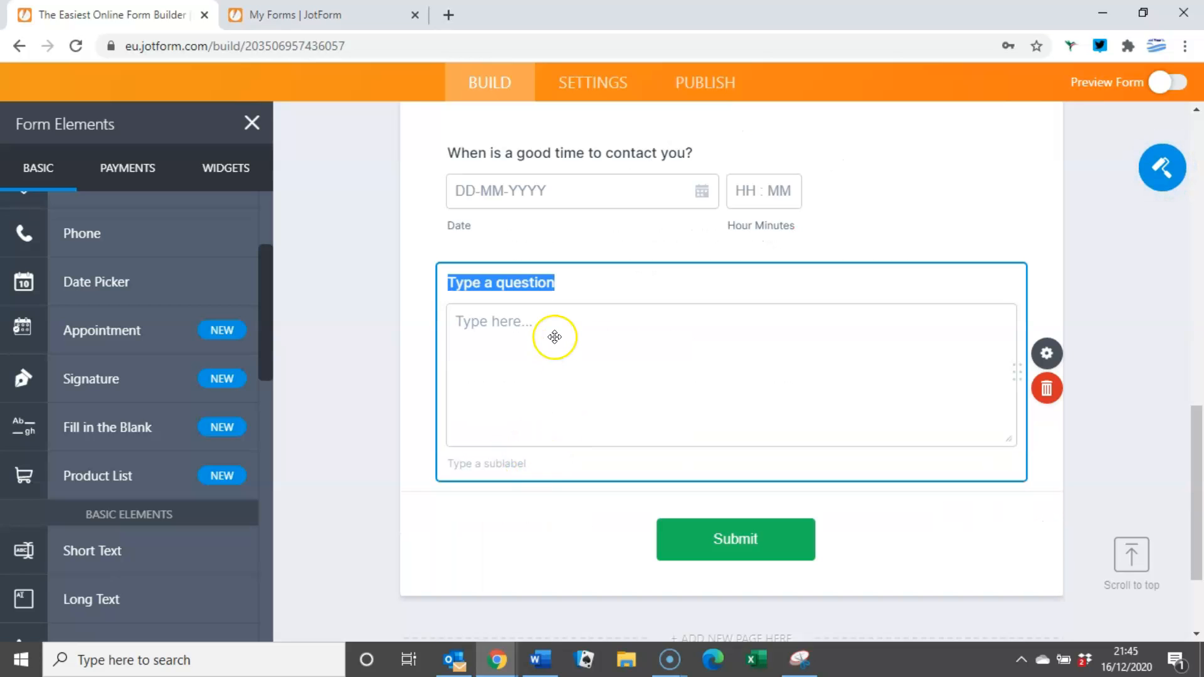
pyautogui.write('An')
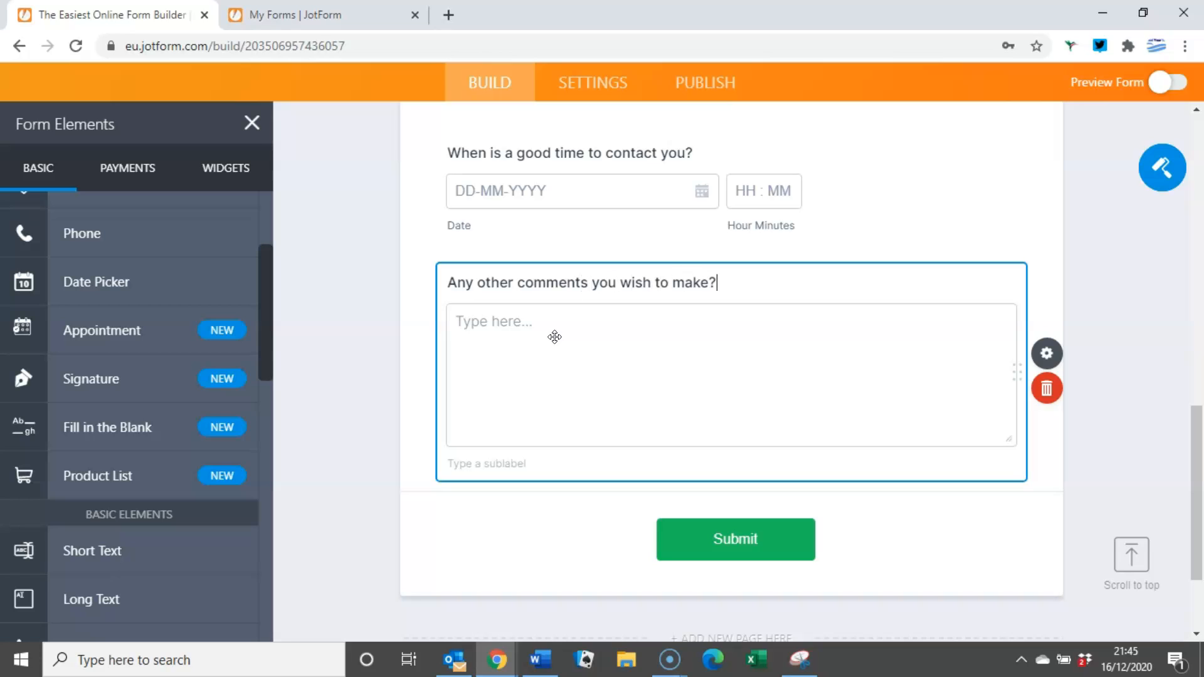
pyautogui.click(381, 530)
# Preview the contact form and look through its fields from the name down to the comments box.
pyautogui.click(1171, 83)
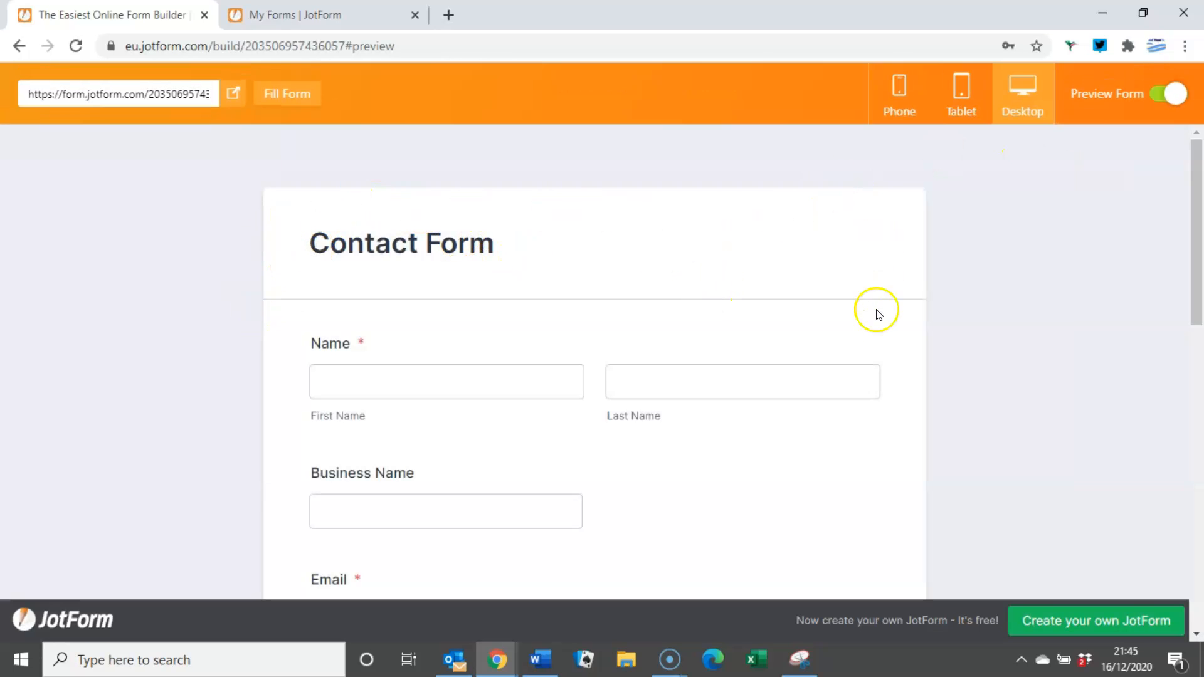
pyautogui.scroll(-1, 771, 311)
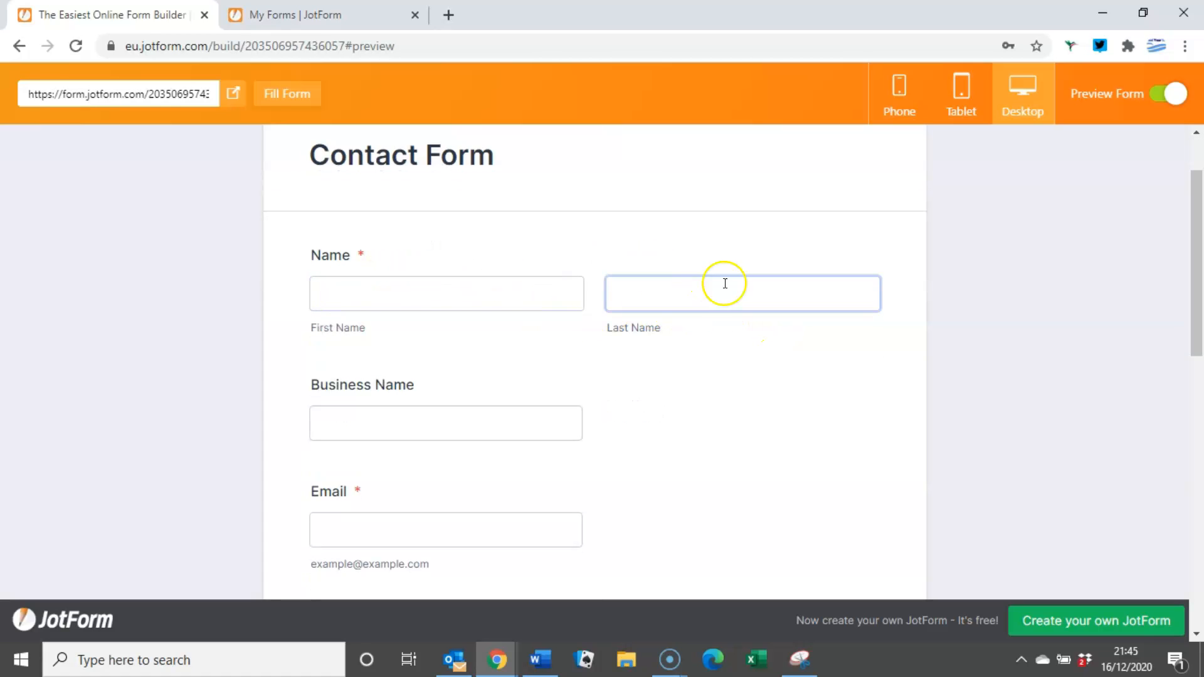
pyautogui.scroll(-2, 427, 417)
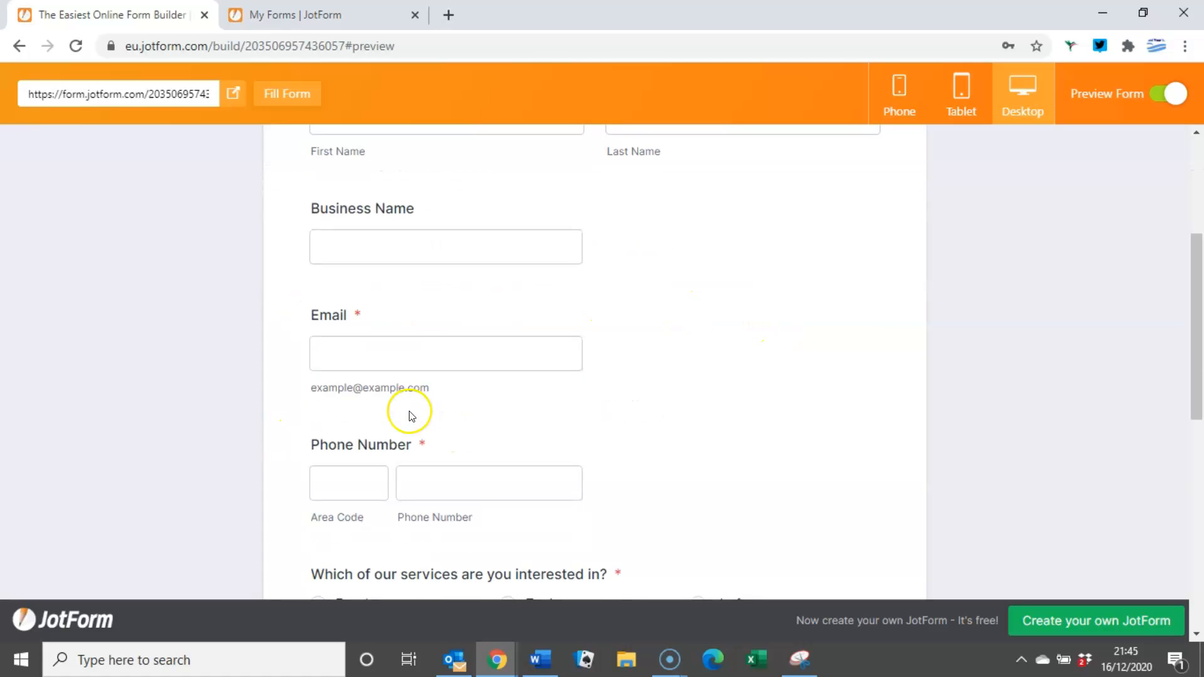
pyautogui.scroll(-2, 499, 477)
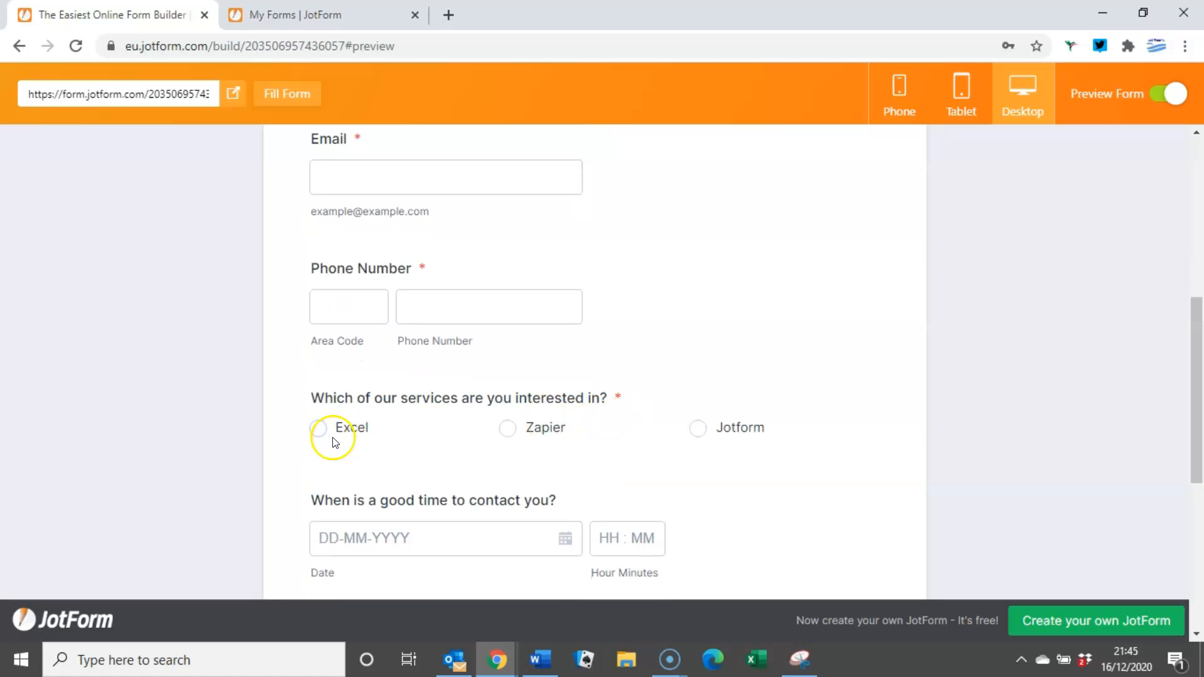
pyautogui.scroll(-2, 564, 438)
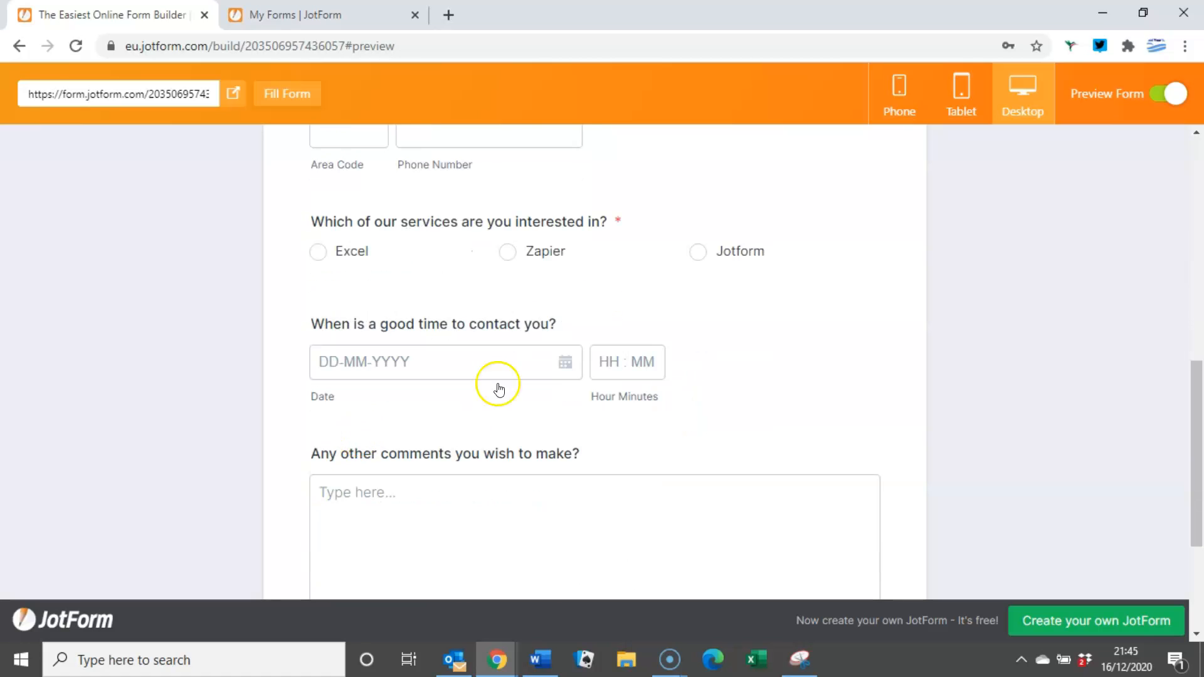
# Check the contact date question's calendar and the comments box in the preview, and return to the form builder.
pyautogui.click(559, 366)
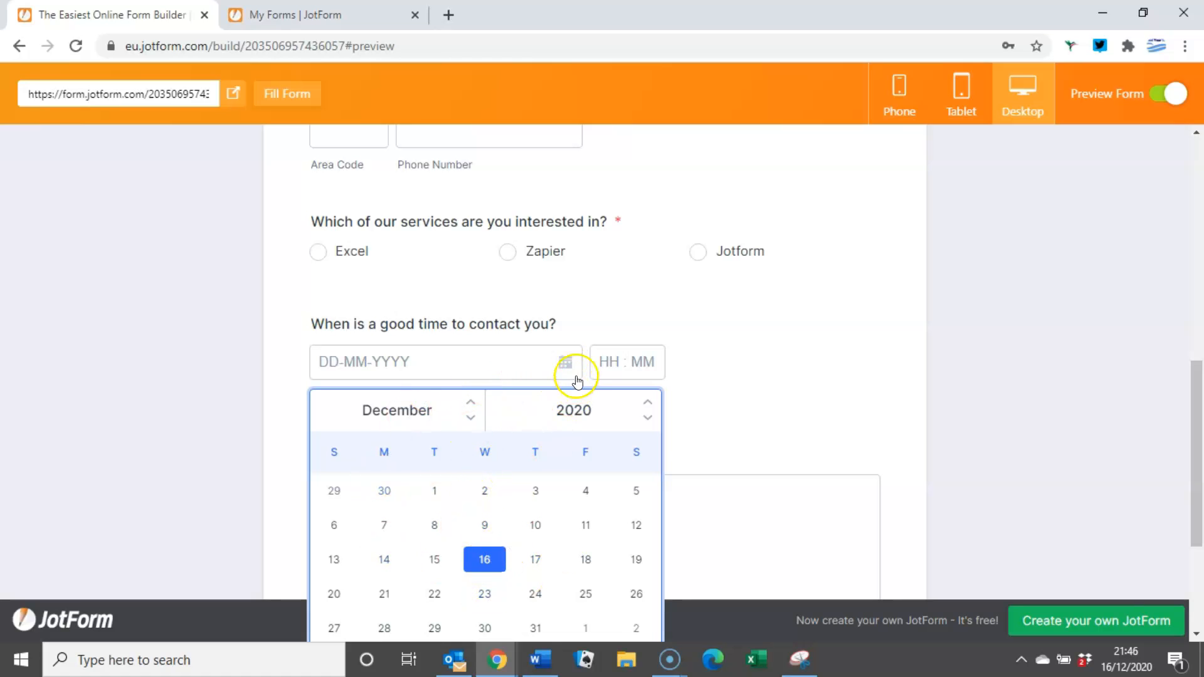
pyautogui.click(563, 362)
pyautogui.scroll(-3, 435, 438)
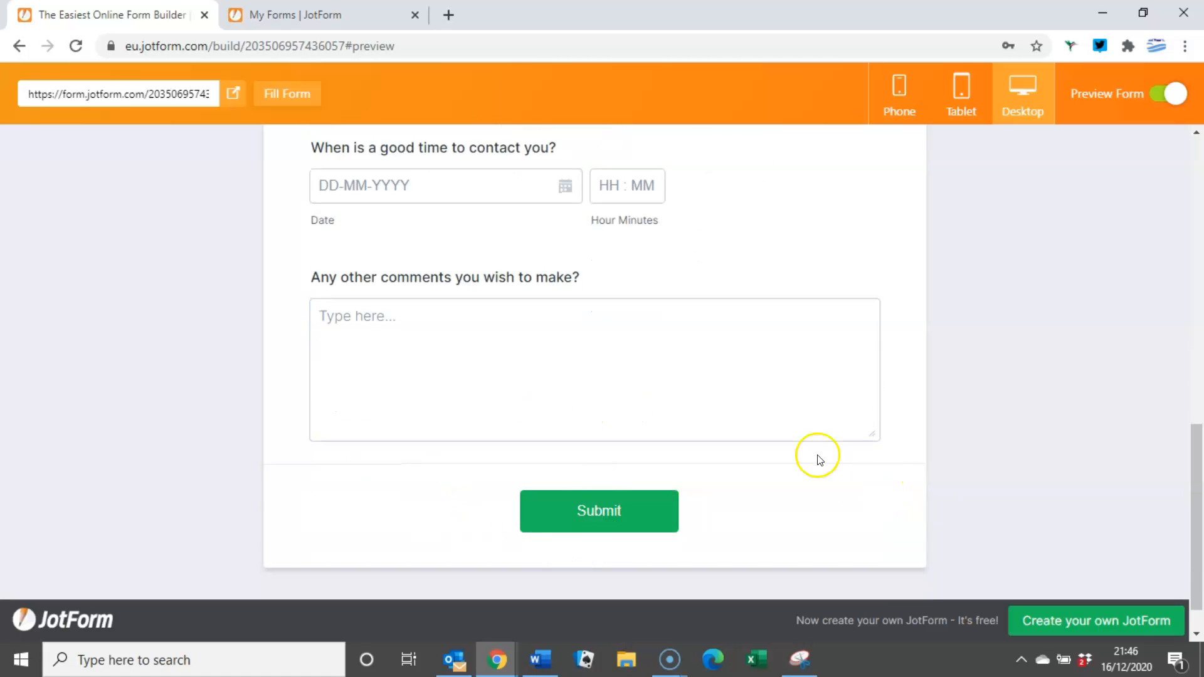
pyautogui.scroll(3, 723, 458)
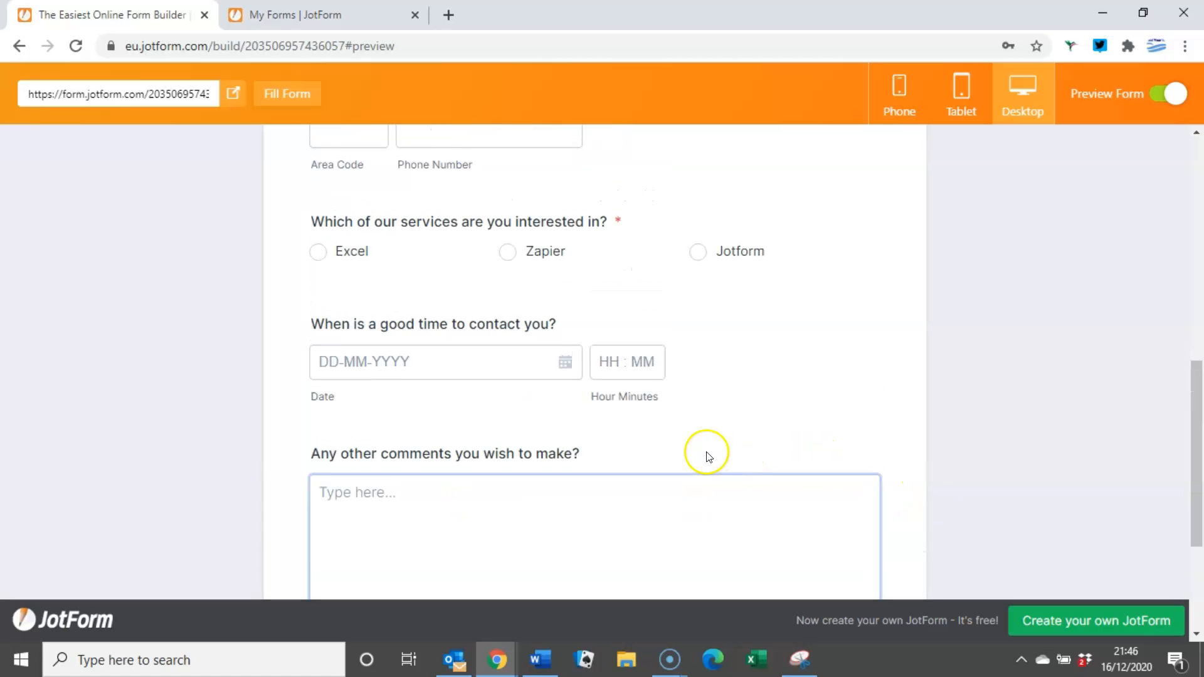
pyautogui.scroll(2, 708, 456)
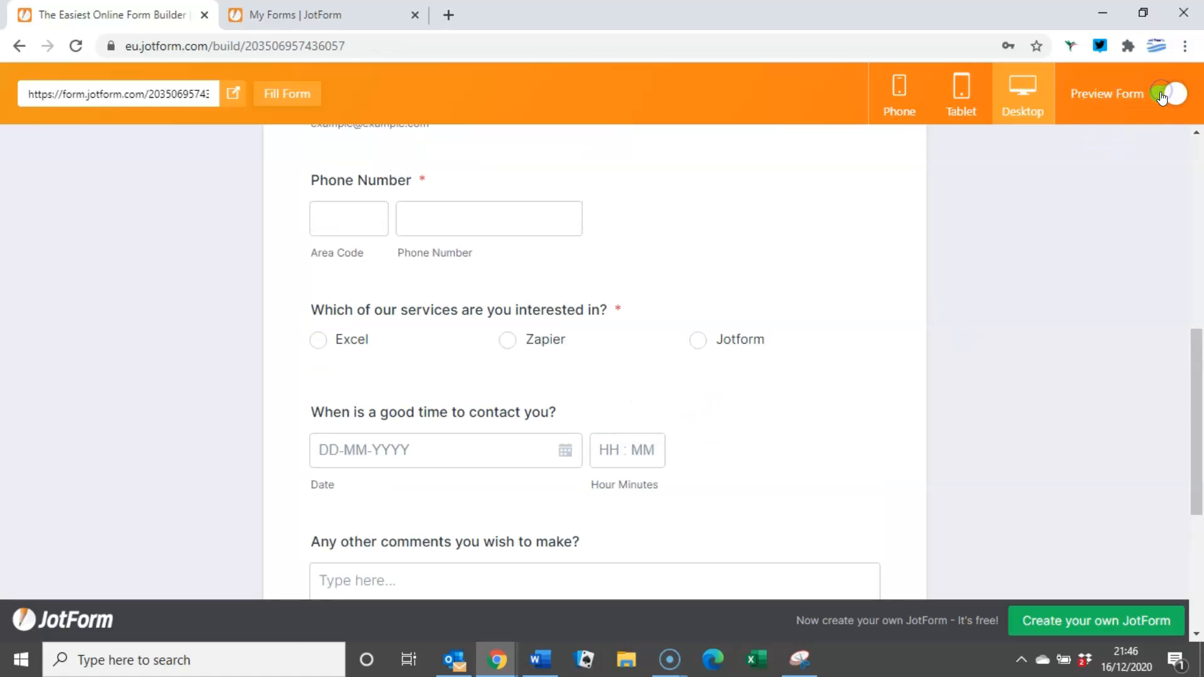
pyautogui.click(1162, 97)
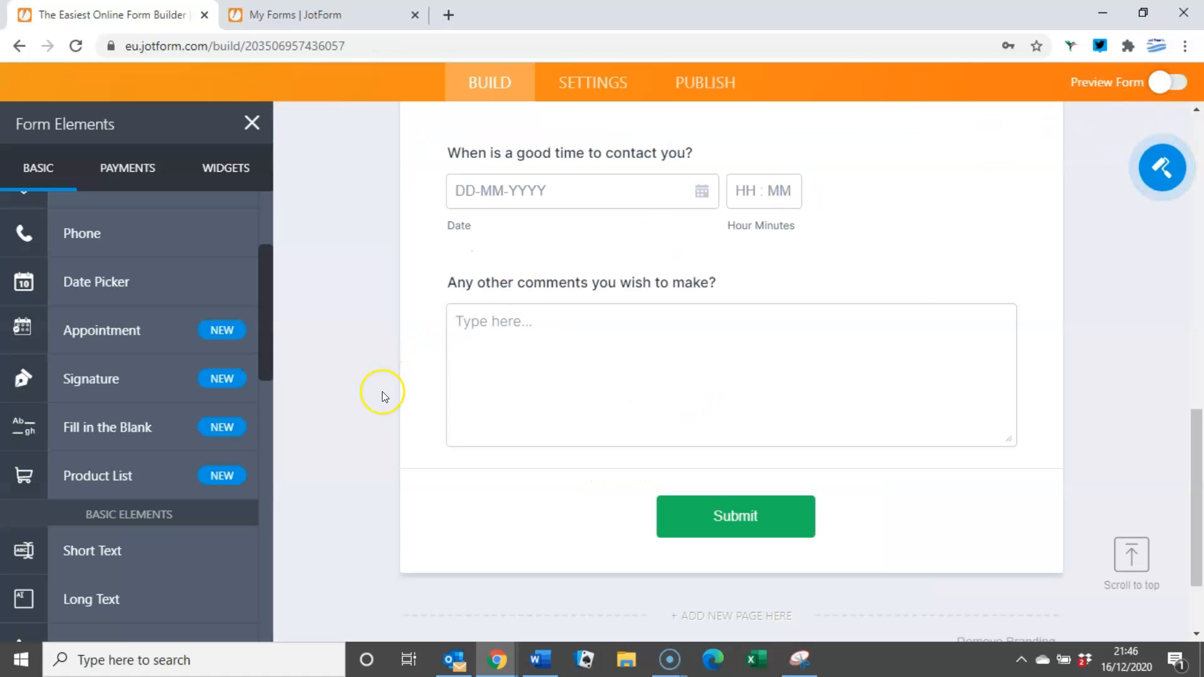
pyautogui.scroll(6, 381, 442)
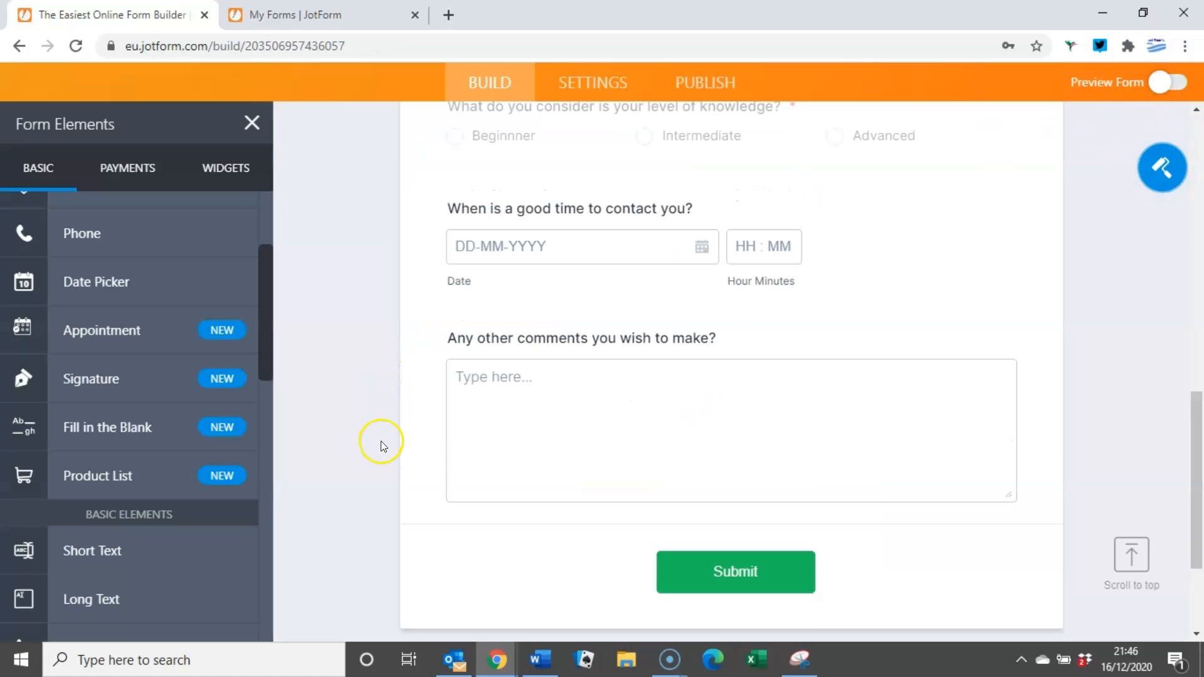
# Start a Show / Hide Field condition for when "Which of our services are you interested in?" Is Equal To Excel.
pyautogui.click(597, 84)
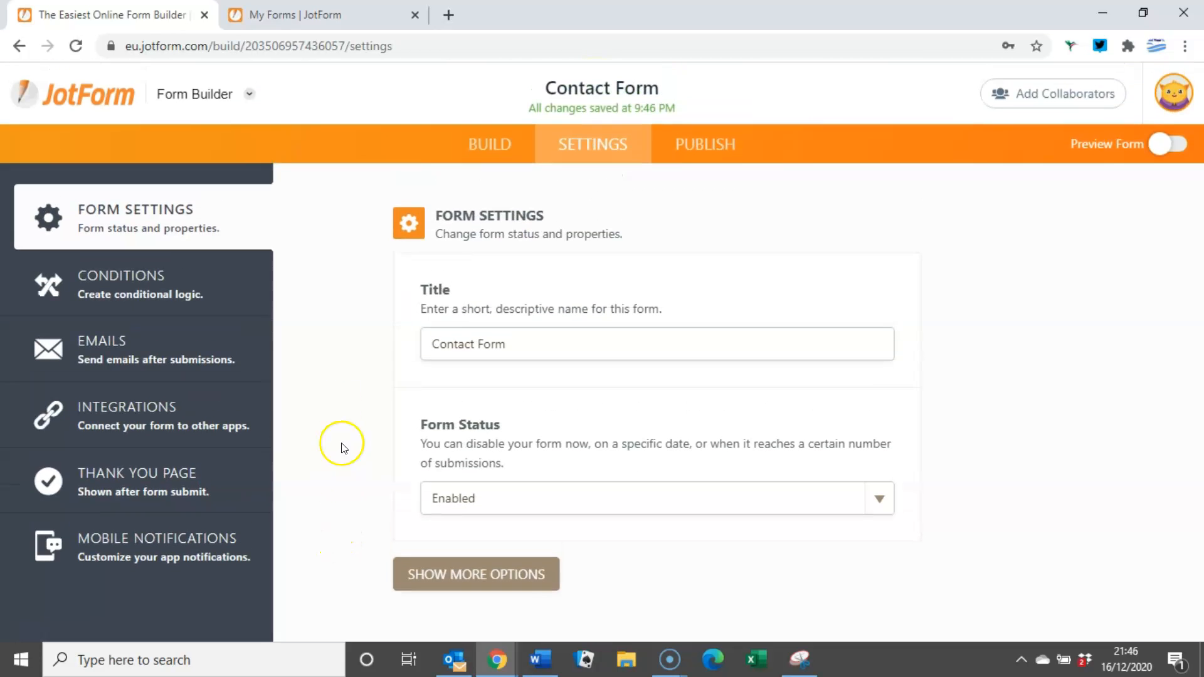
pyautogui.click(130, 293)
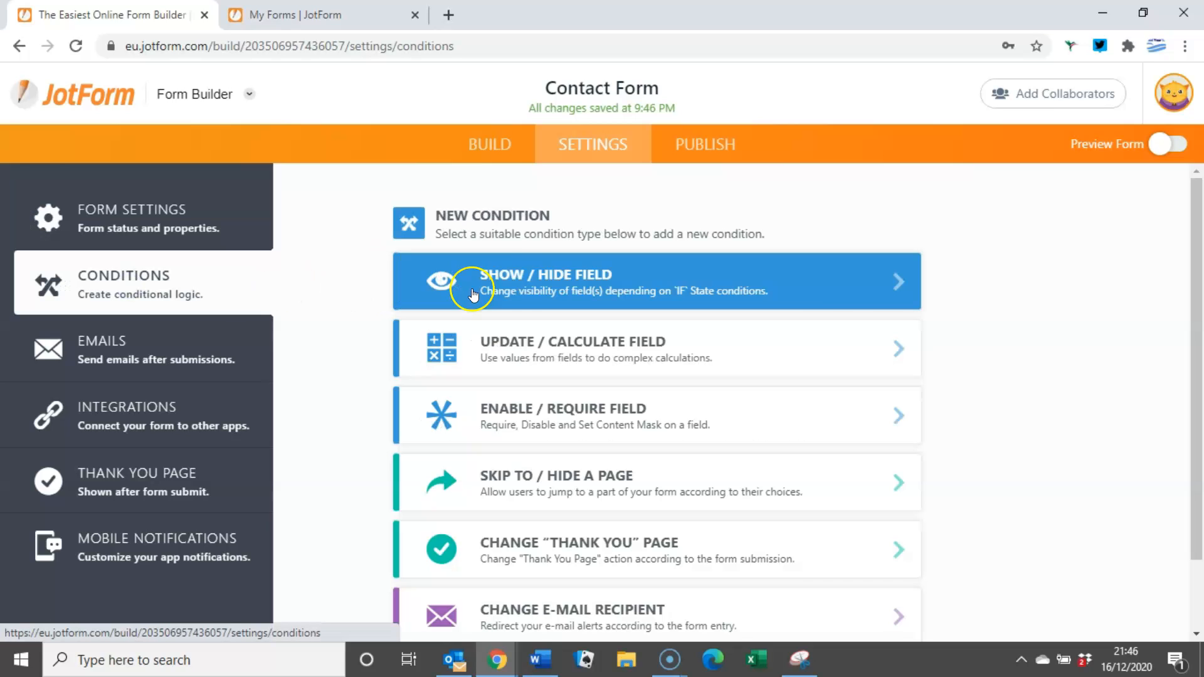
pyautogui.click(585, 282)
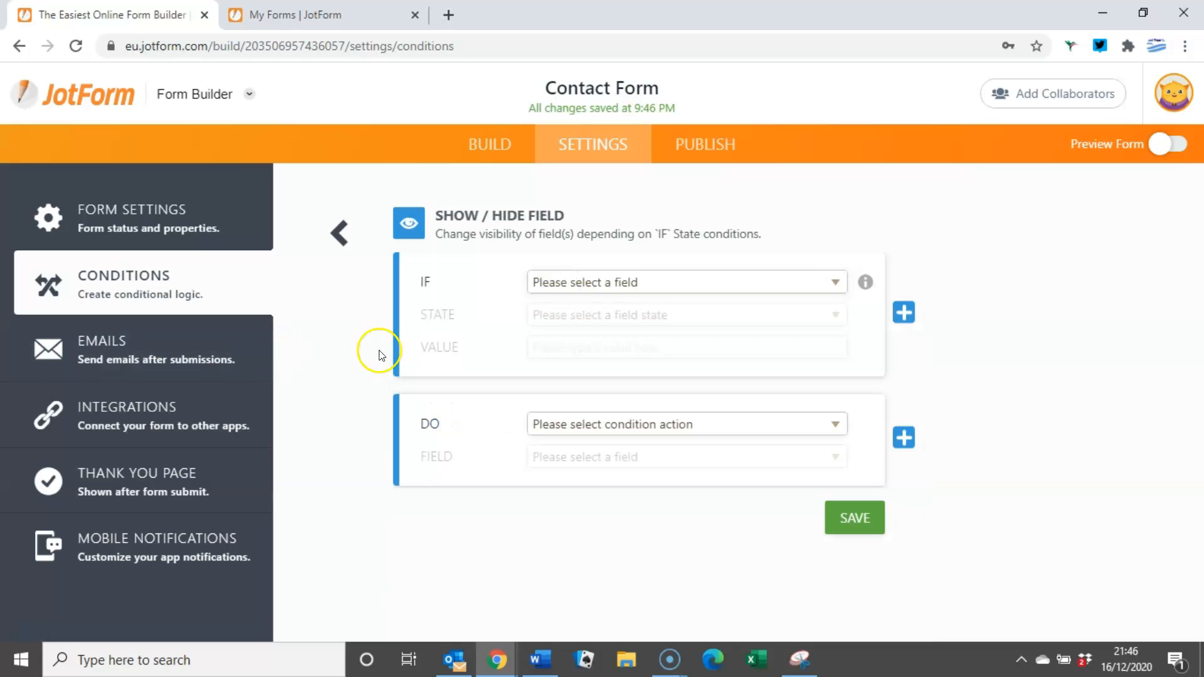
pyautogui.click(589, 284)
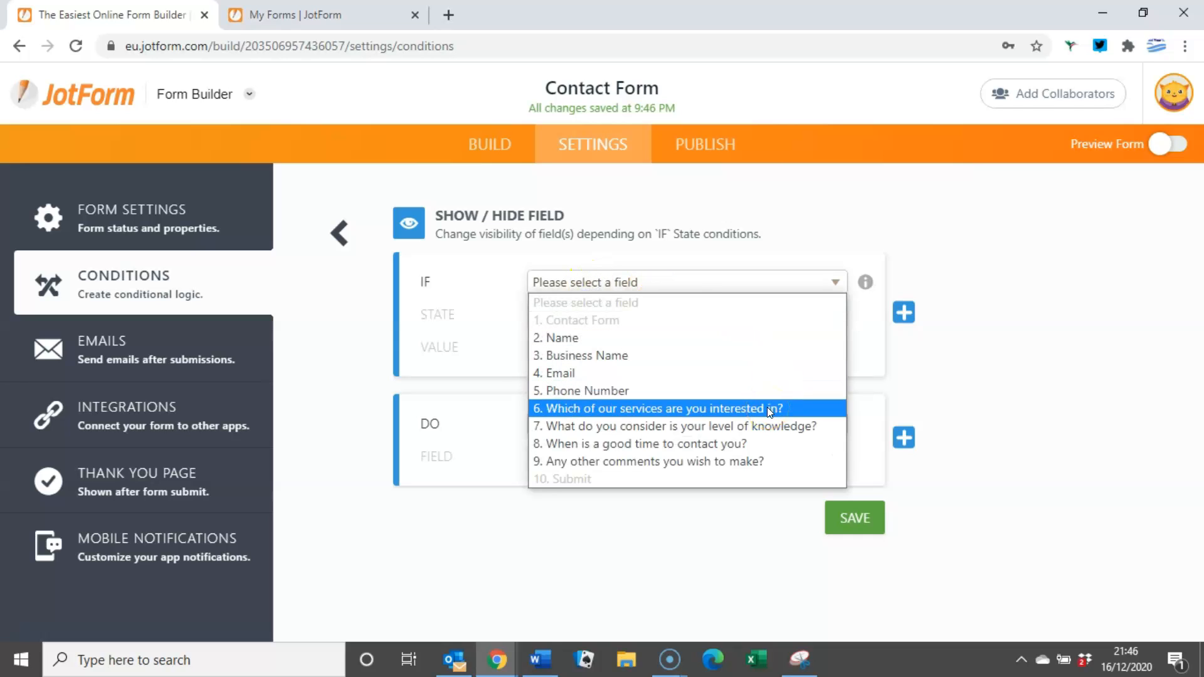
pyautogui.click(766, 407)
pyautogui.click(583, 314)
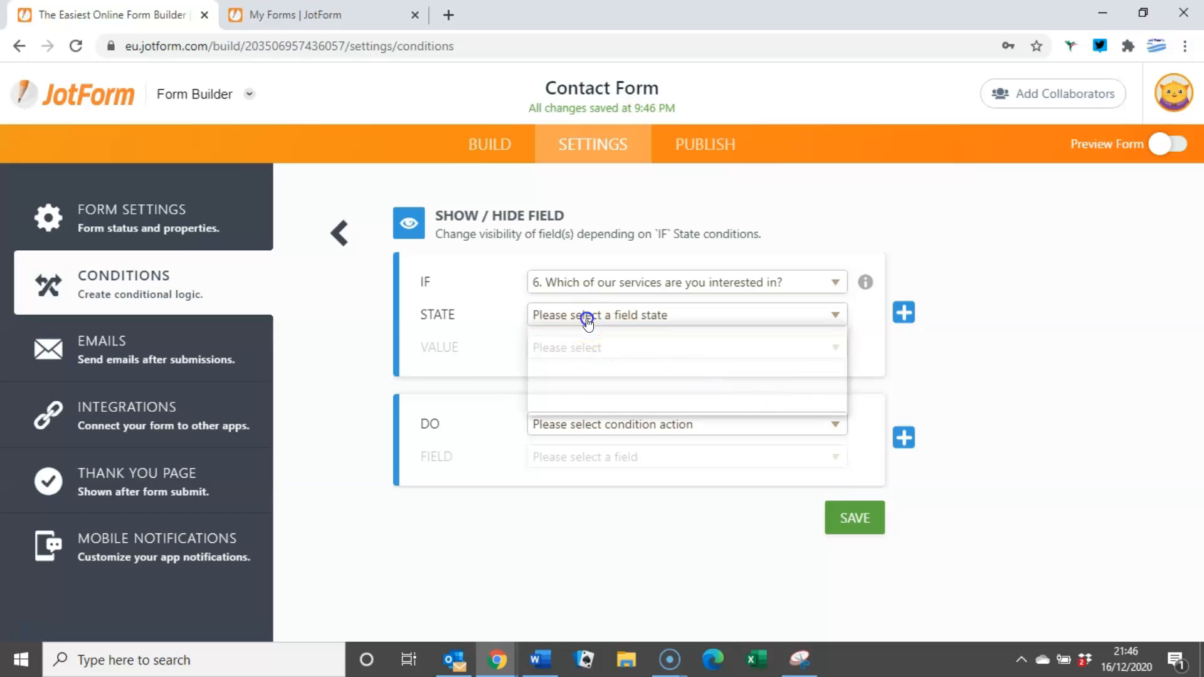
pyautogui.click(576, 350)
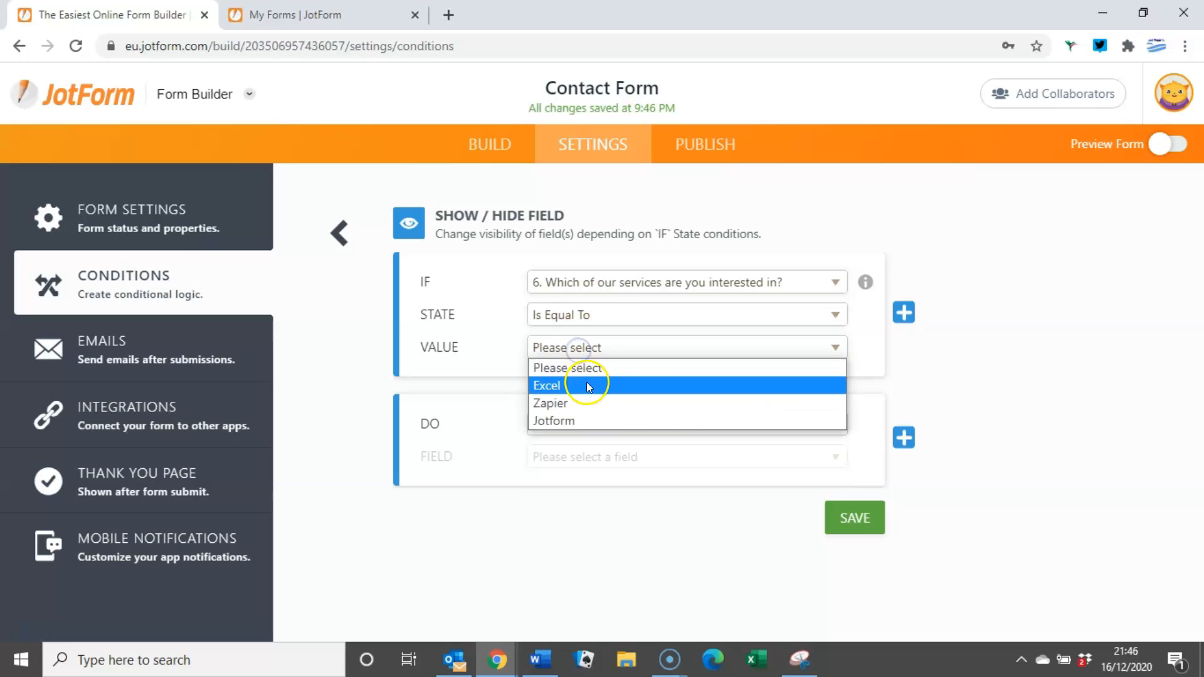
pyautogui.click(586, 382)
# Set the condition's action to Show "What do you consider is your level of knowledge?" and save the condition.
pyautogui.click(563, 432)
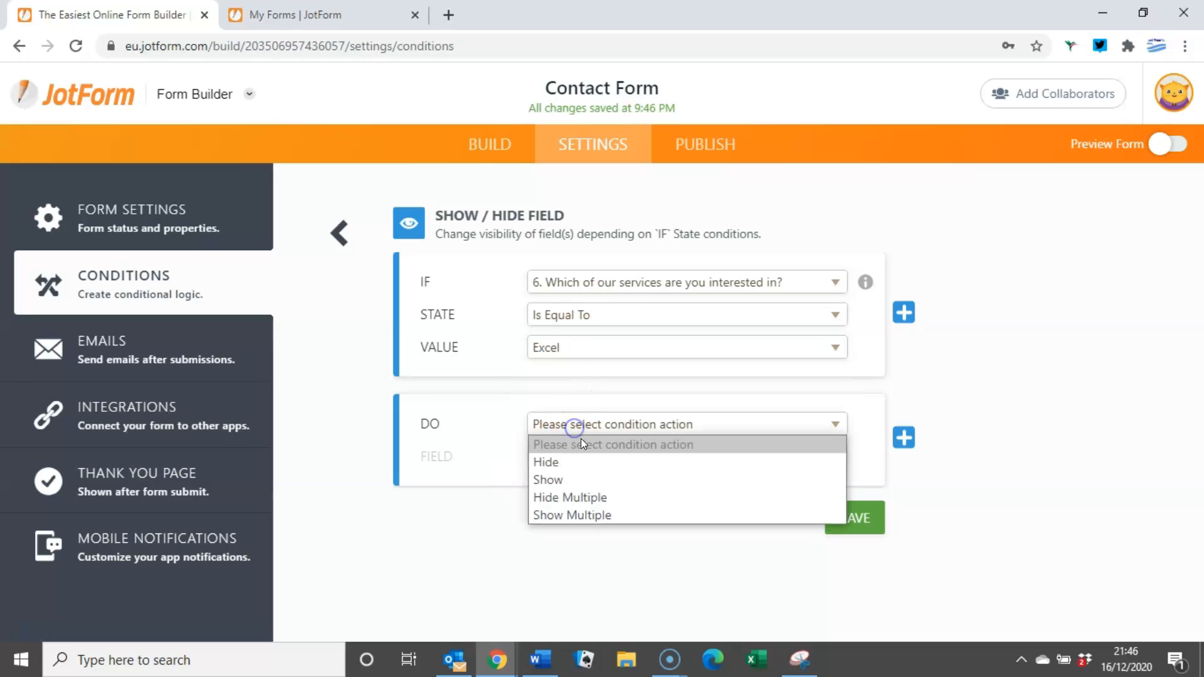
pyautogui.click(572, 476)
pyautogui.click(553, 459)
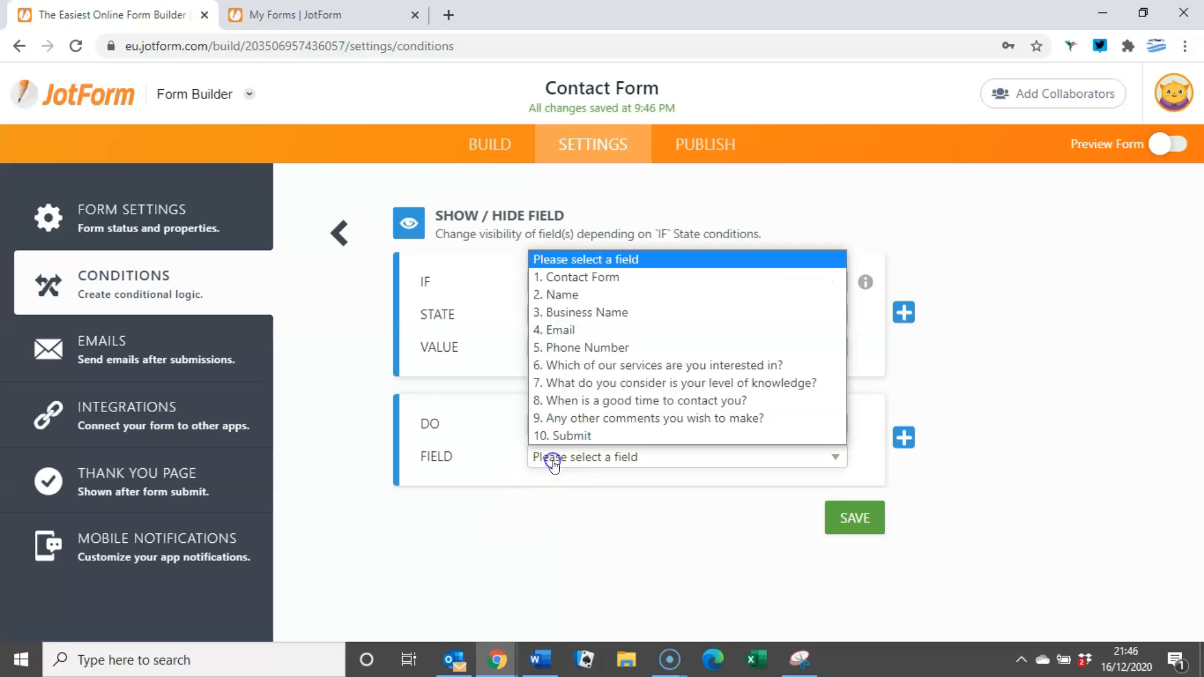
pyautogui.click(613, 389)
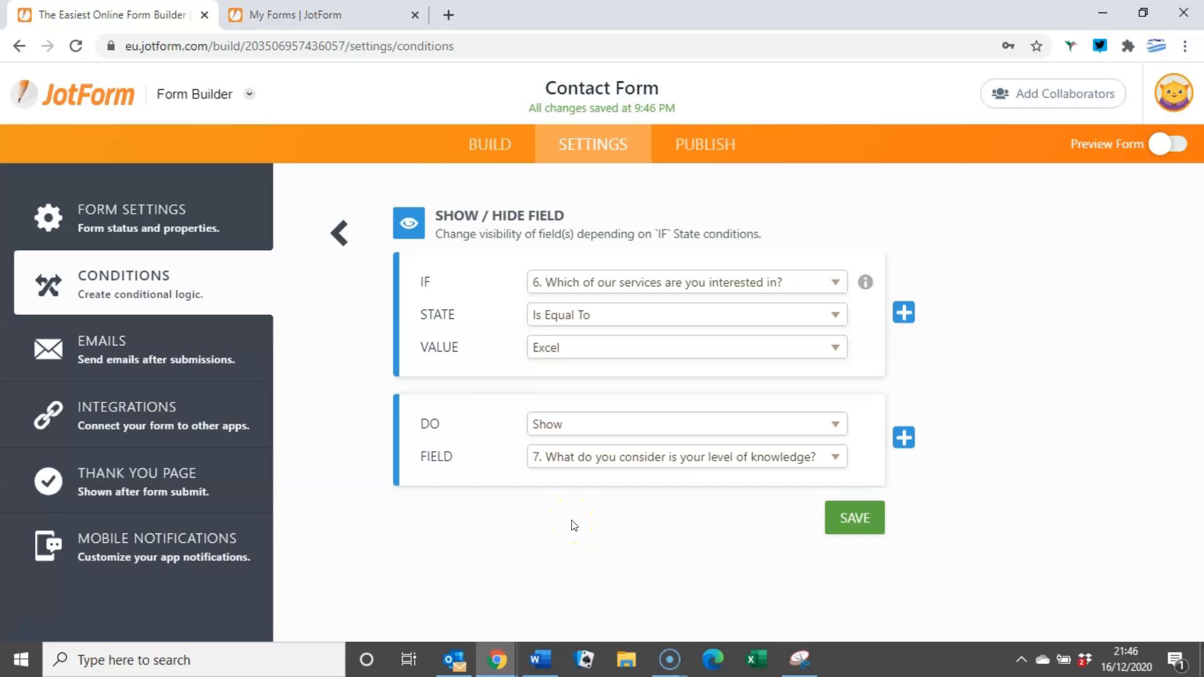
pyautogui.click(860, 519)
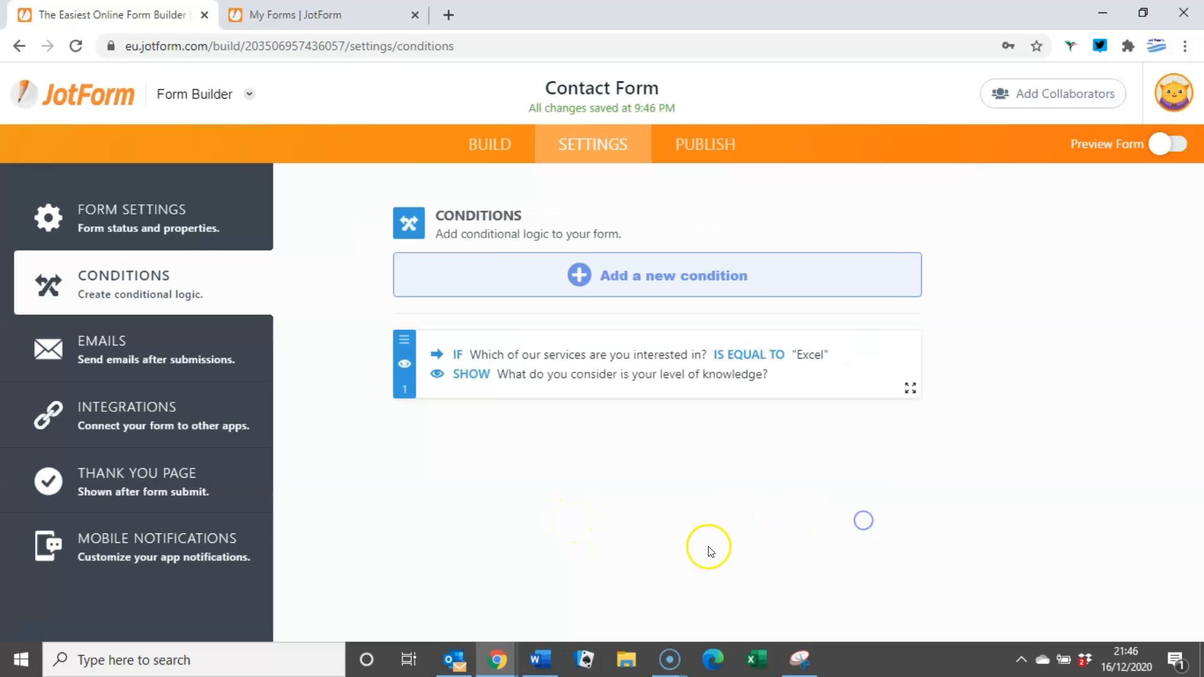
# Preview the form and test the condition by choosing Zapier, Jotform and Excel in the services question, and close the preview.
pyautogui.click(1181, 149)
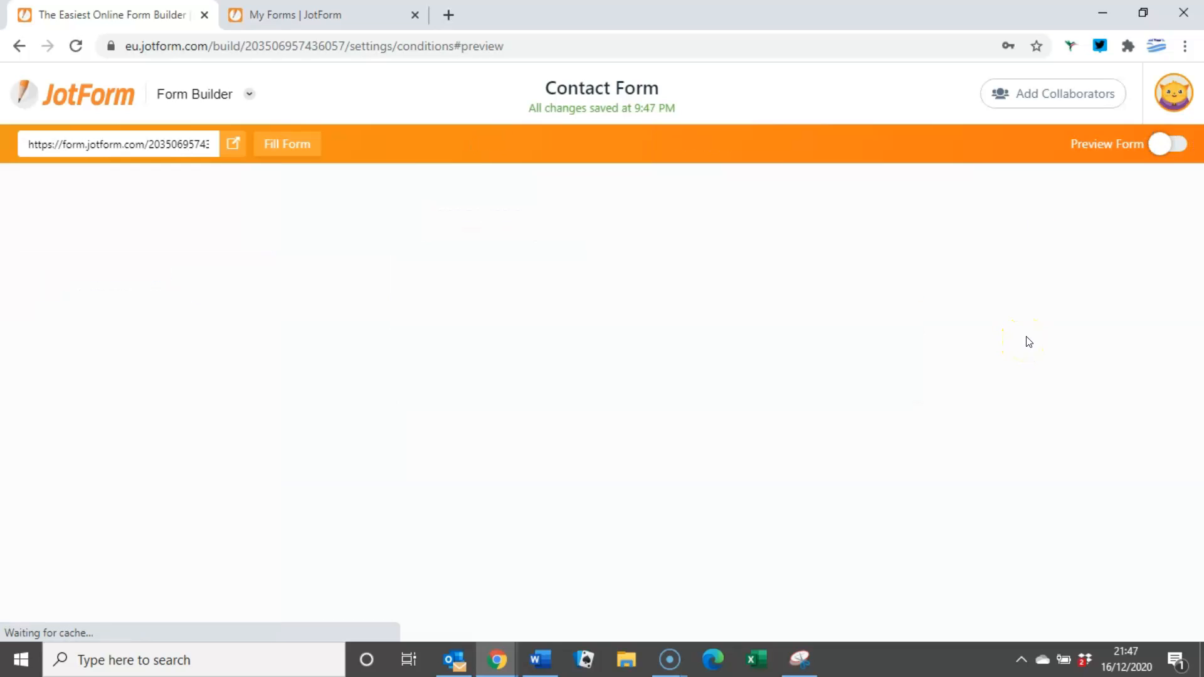
pyautogui.scroll(-3, 632, 214)
pyautogui.scroll(-5, 632, 213)
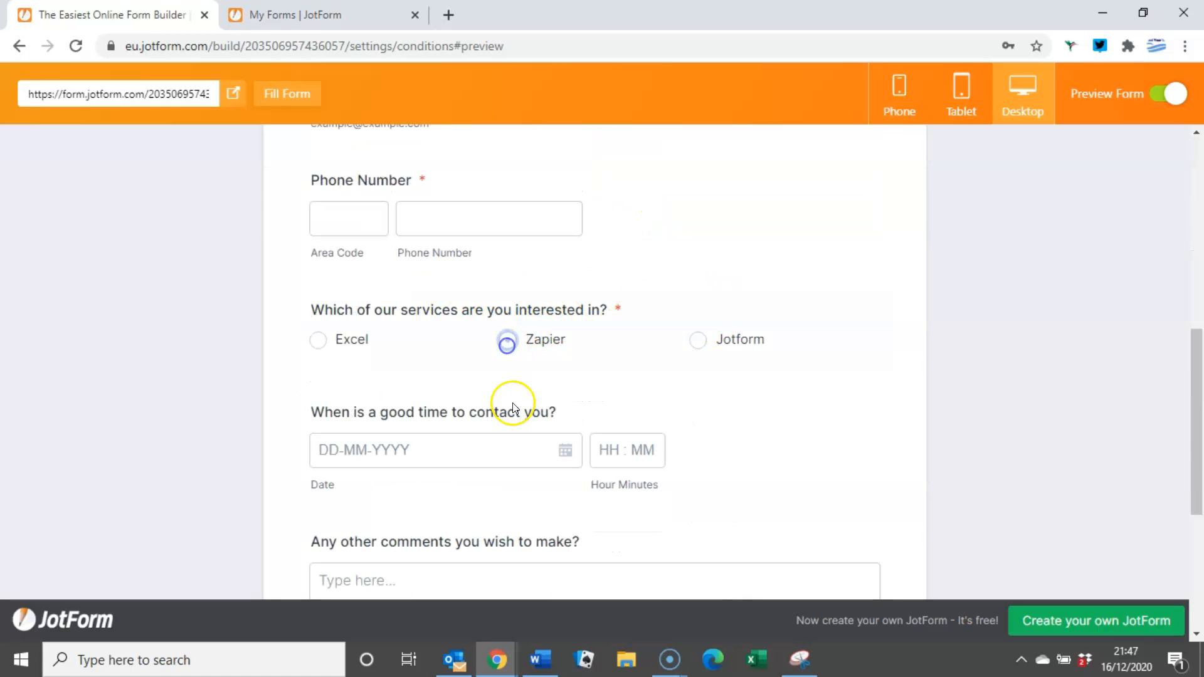
pyautogui.click(699, 342)
pyautogui.click(318, 341)
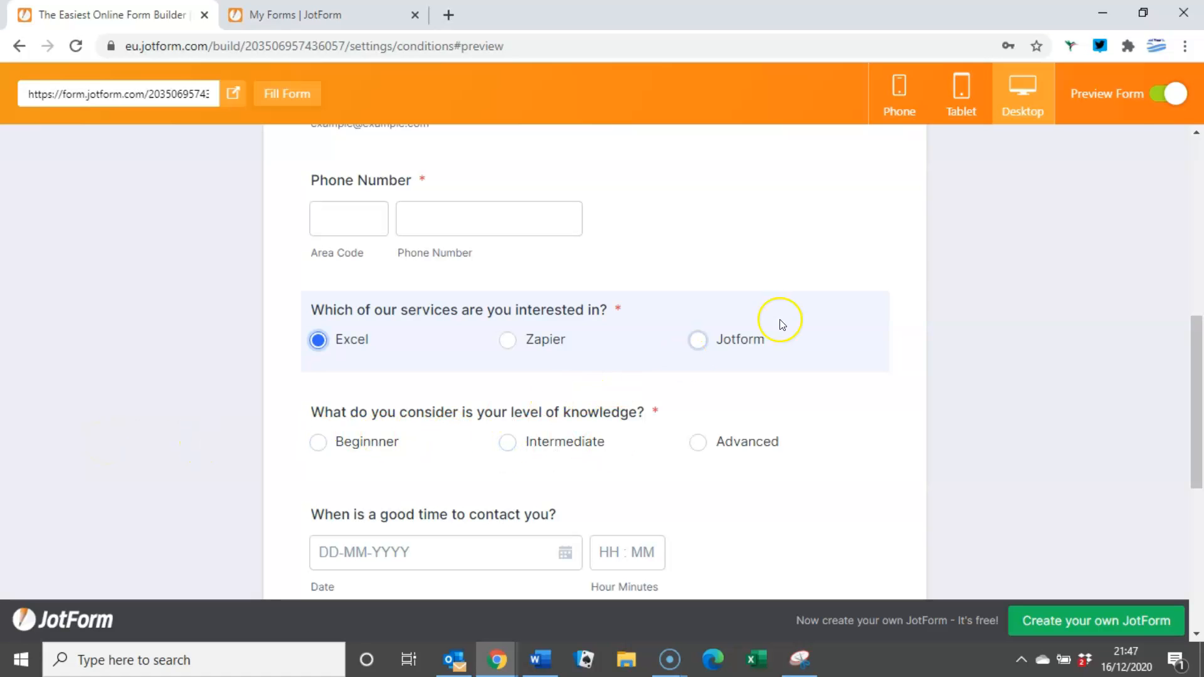
pyautogui.click(1160, 106)
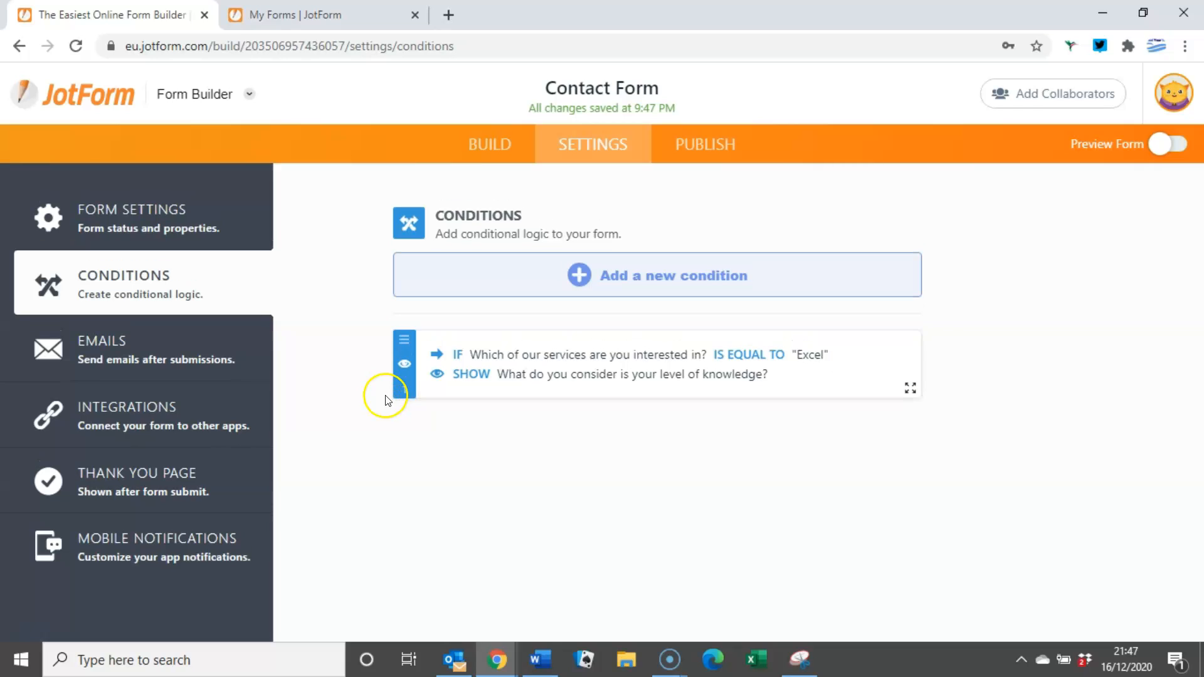
# Return to the form's build view and go through its fields from the heading down.
pyautogui.click(482, 144)
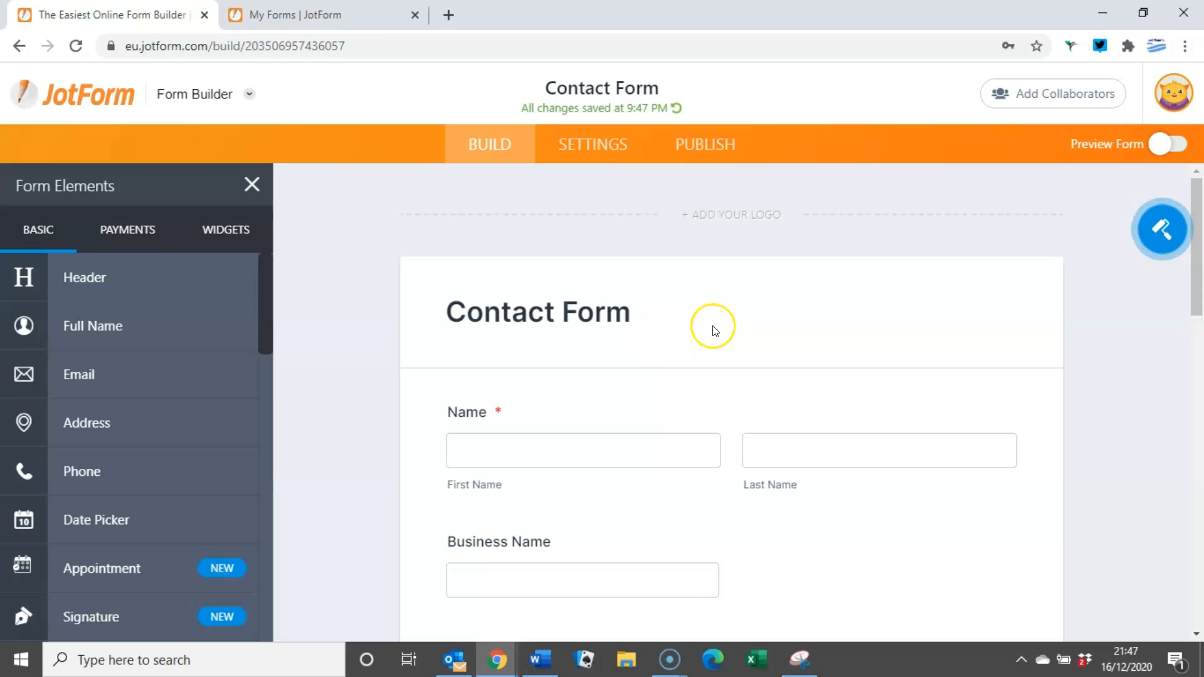
pyautogui.scroll(-8, 720, 319)
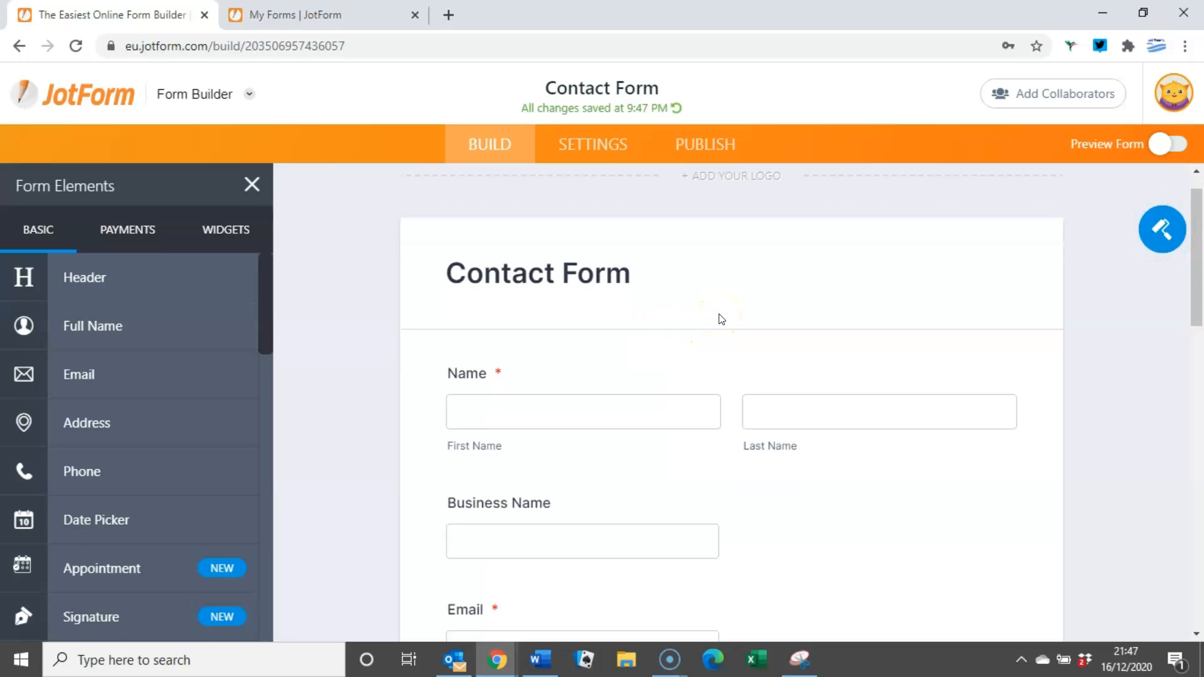